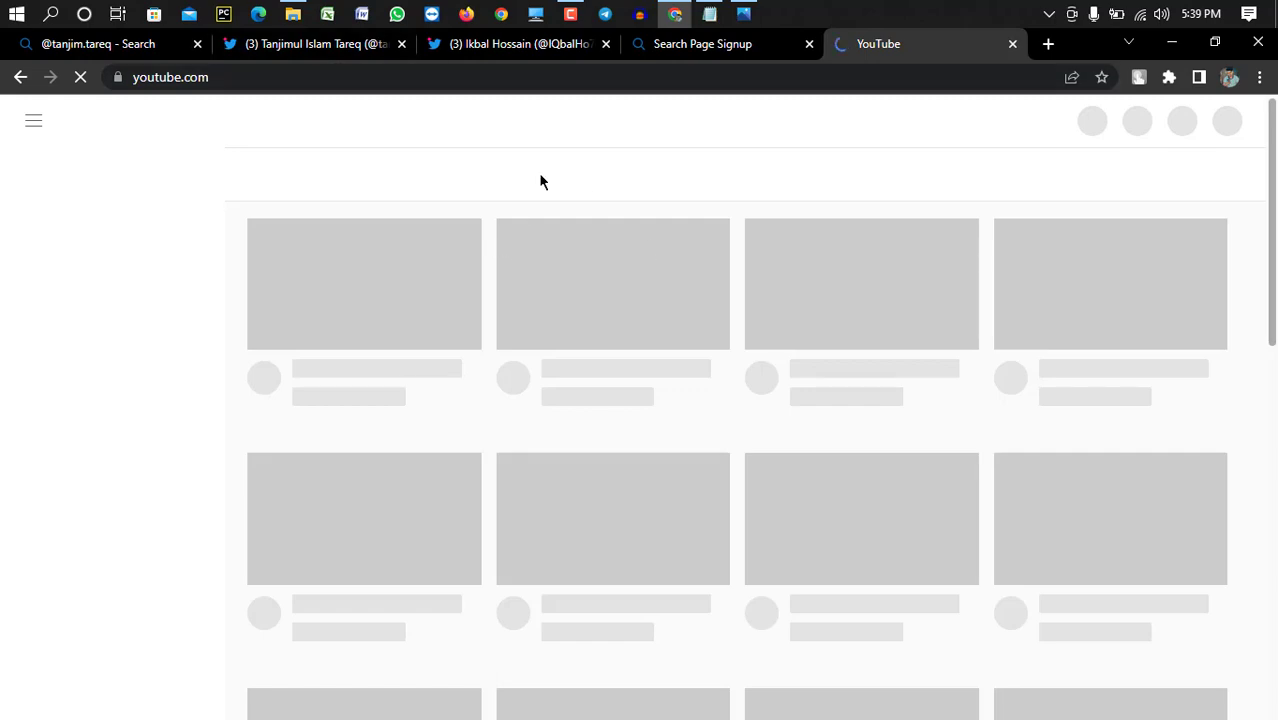
- Review the social profile fields on the Bing page signup form and the example claimed profile card in Bing's search results
left_click(268, 52)
left_click(500, 52)
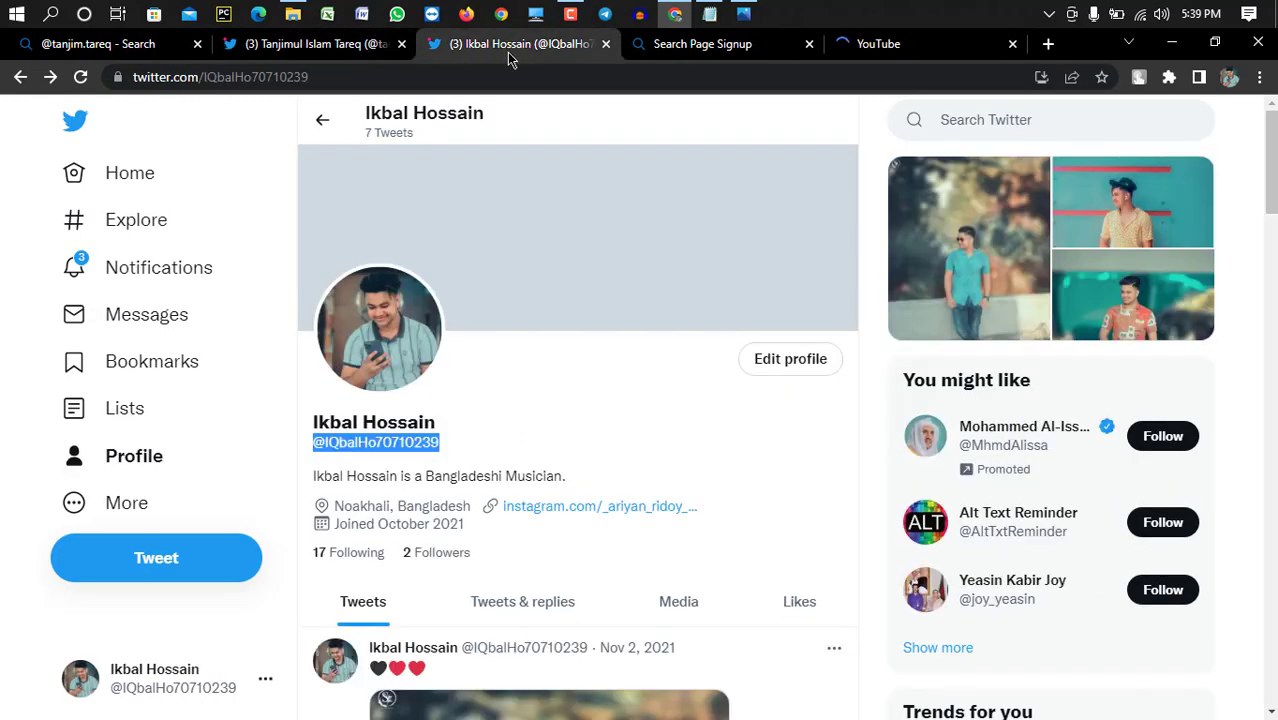
left_click(746, 54)
scroll(374, 334, "up", 1)
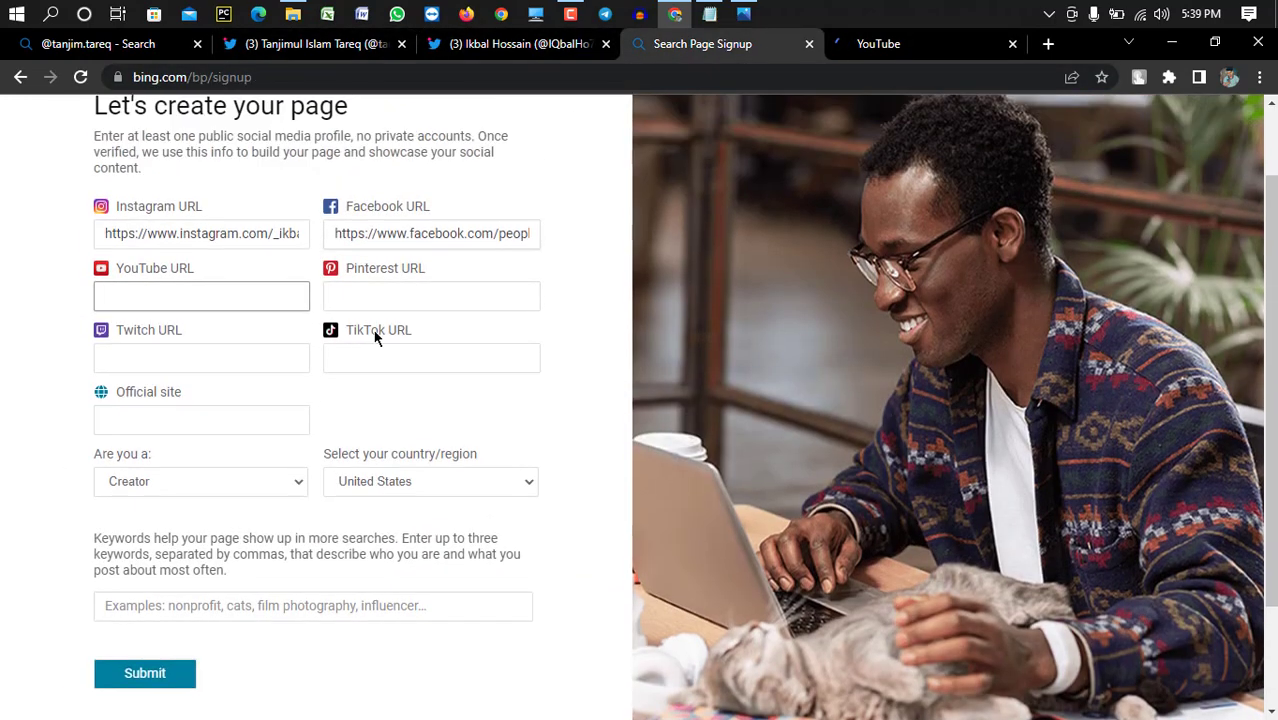
left_click(146, 416)
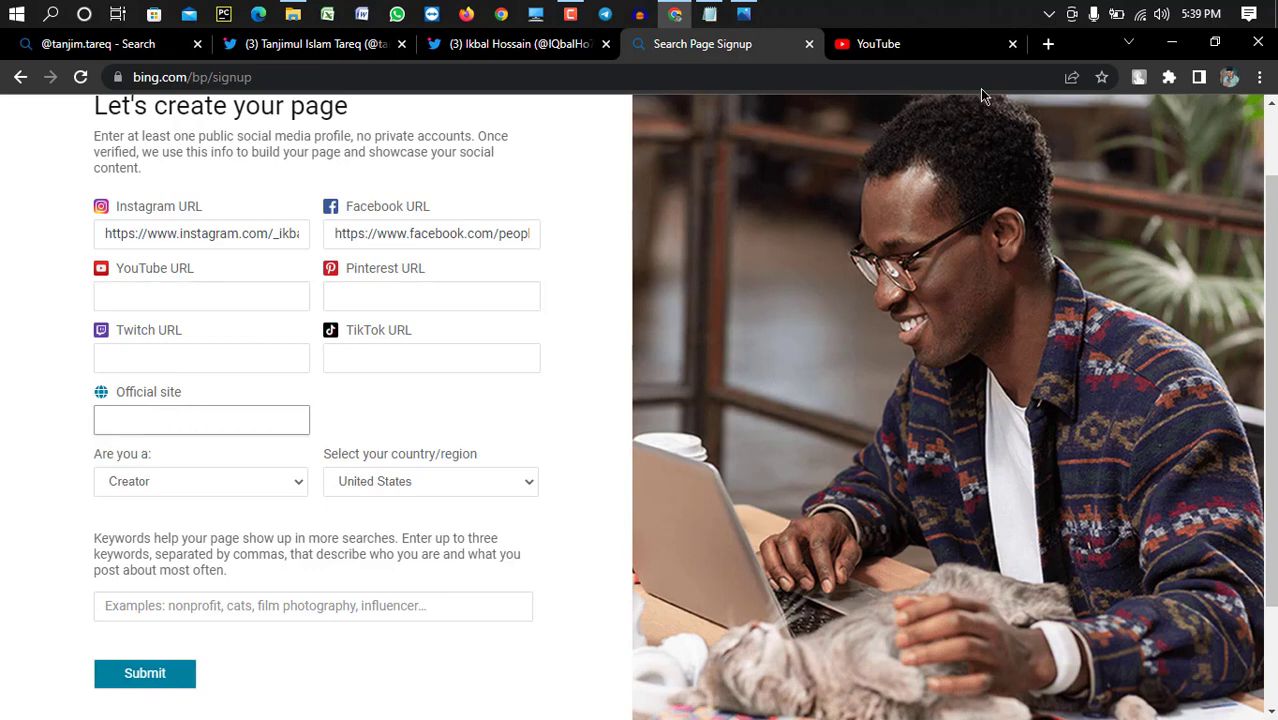
left_click(120, 44)
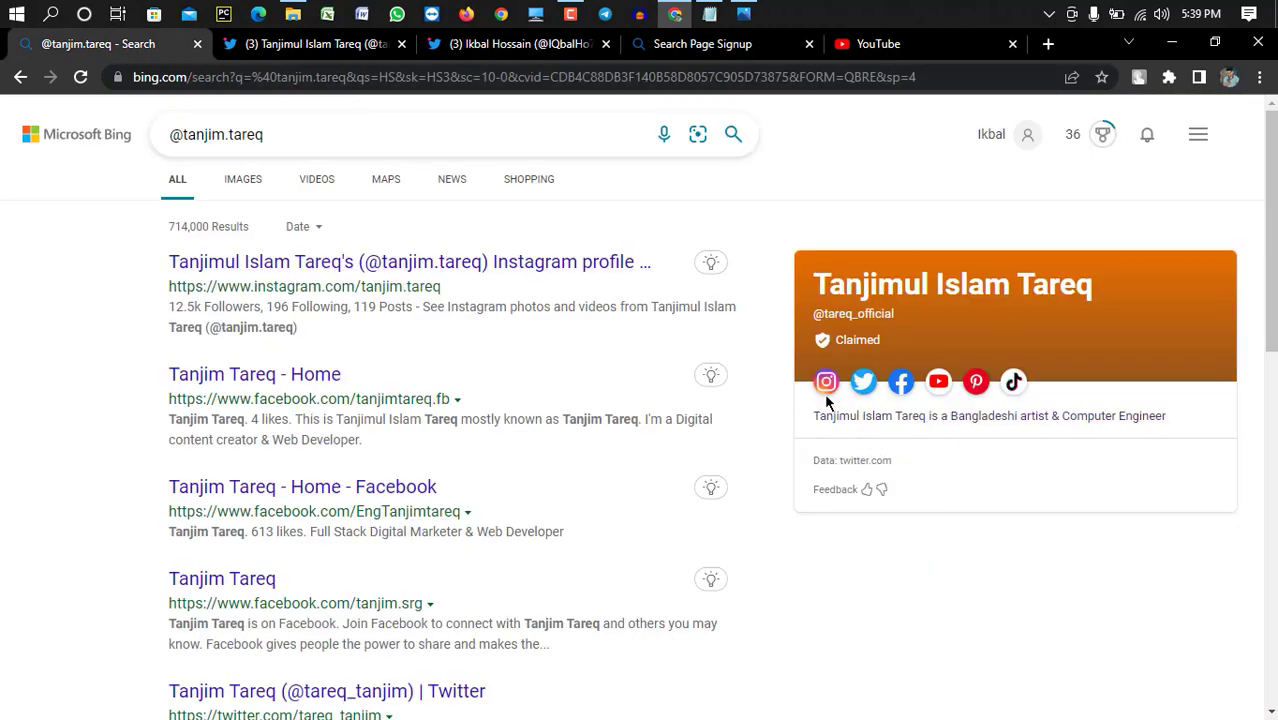
- Switch to YouTube, dismiss the notification request and search for the musician's full name
left_click(852, 40)
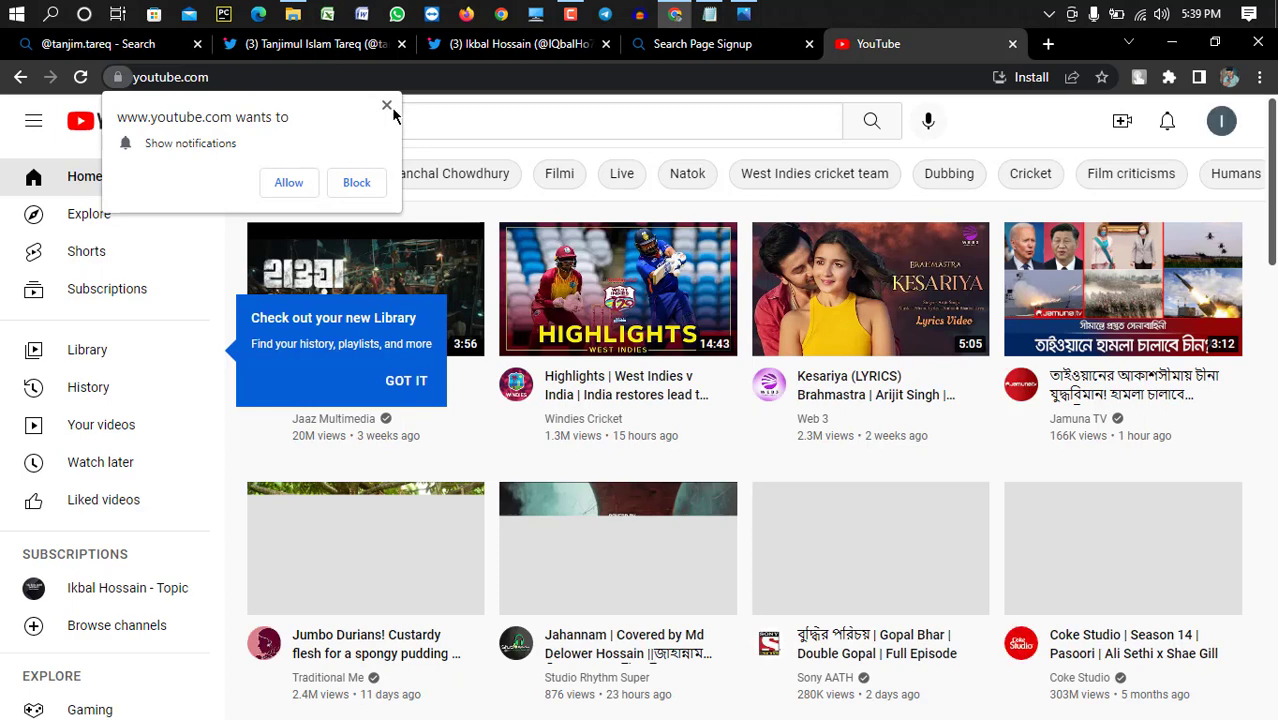
left_click(386, 105)
left_click(451, 131)
type("ikba")
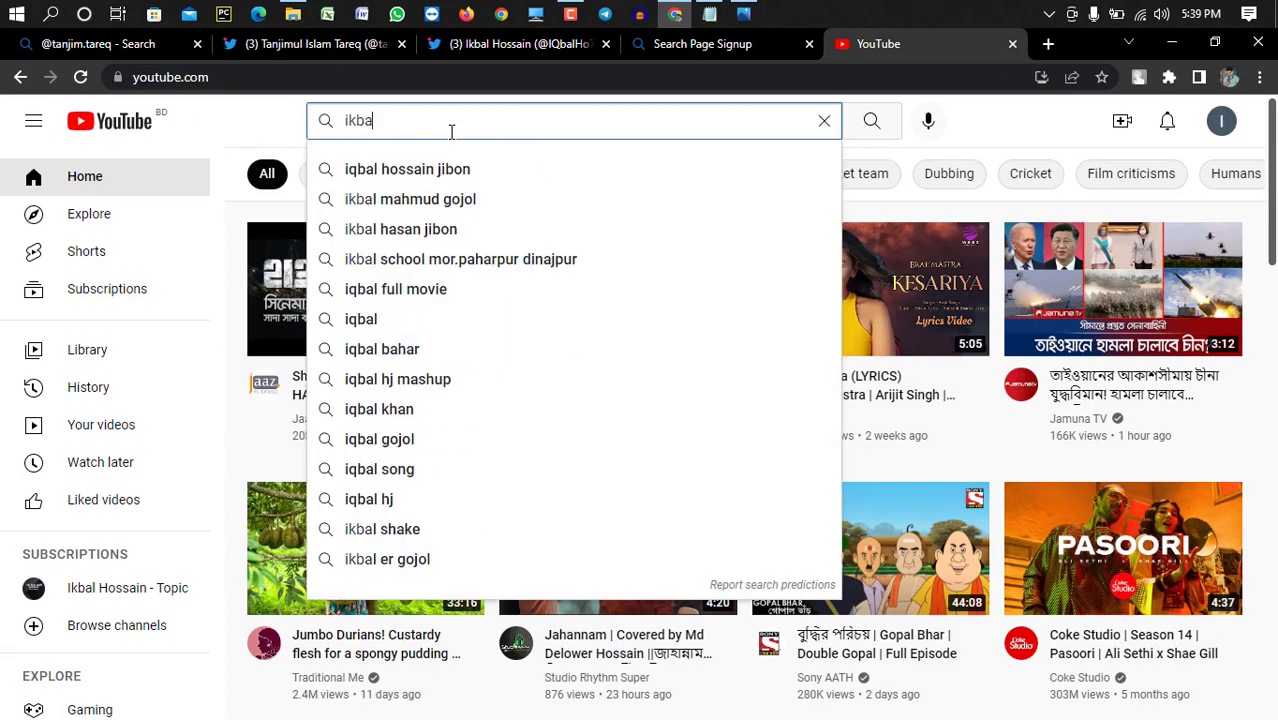
type("l ho")
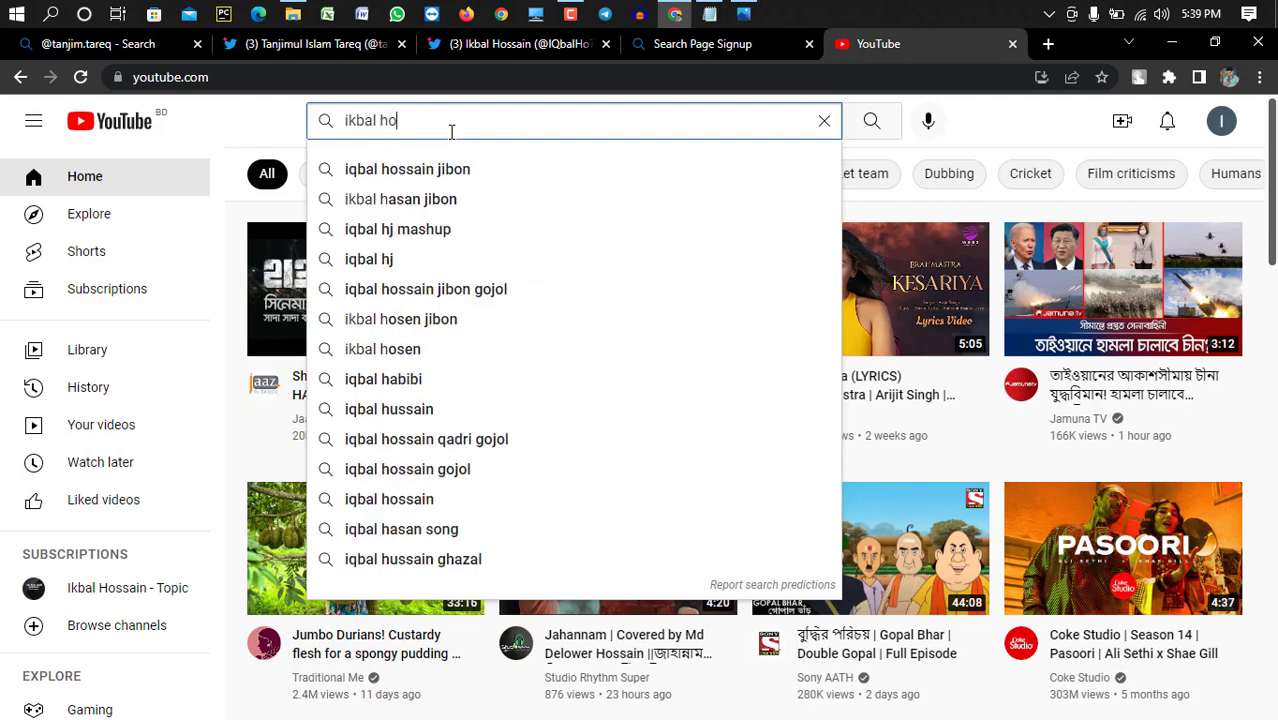
type("ssain")
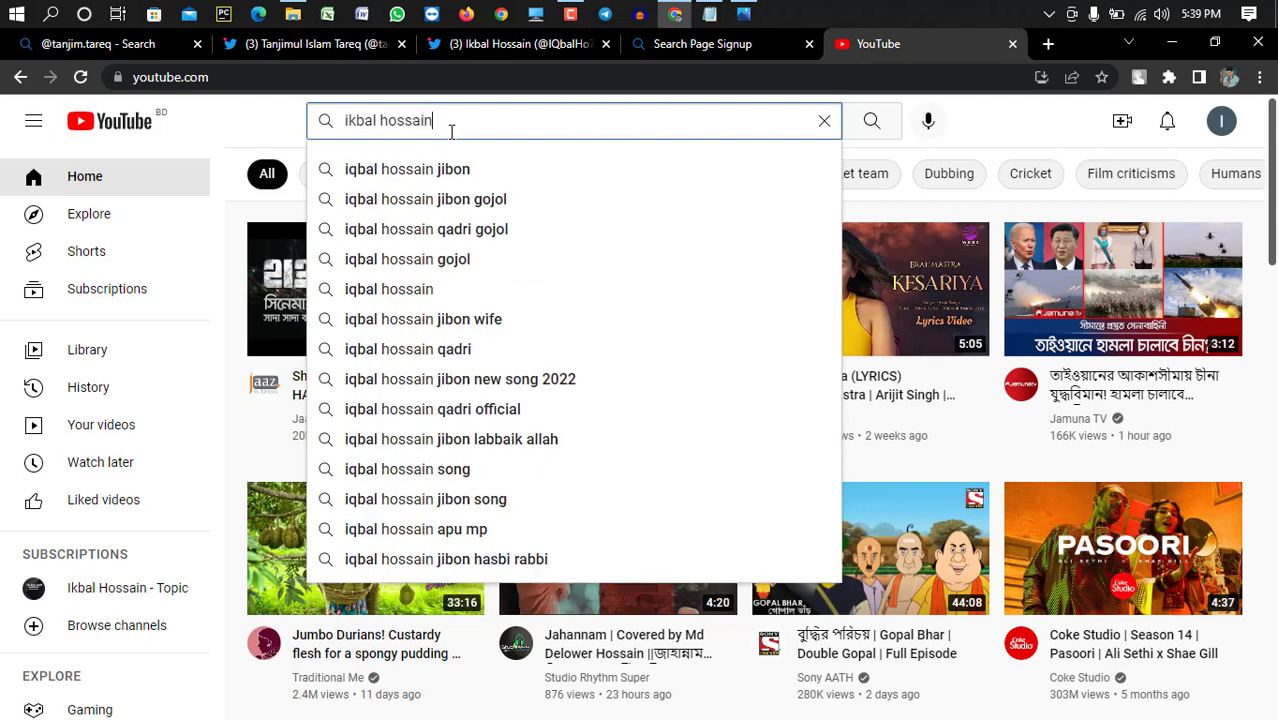
key("Return")
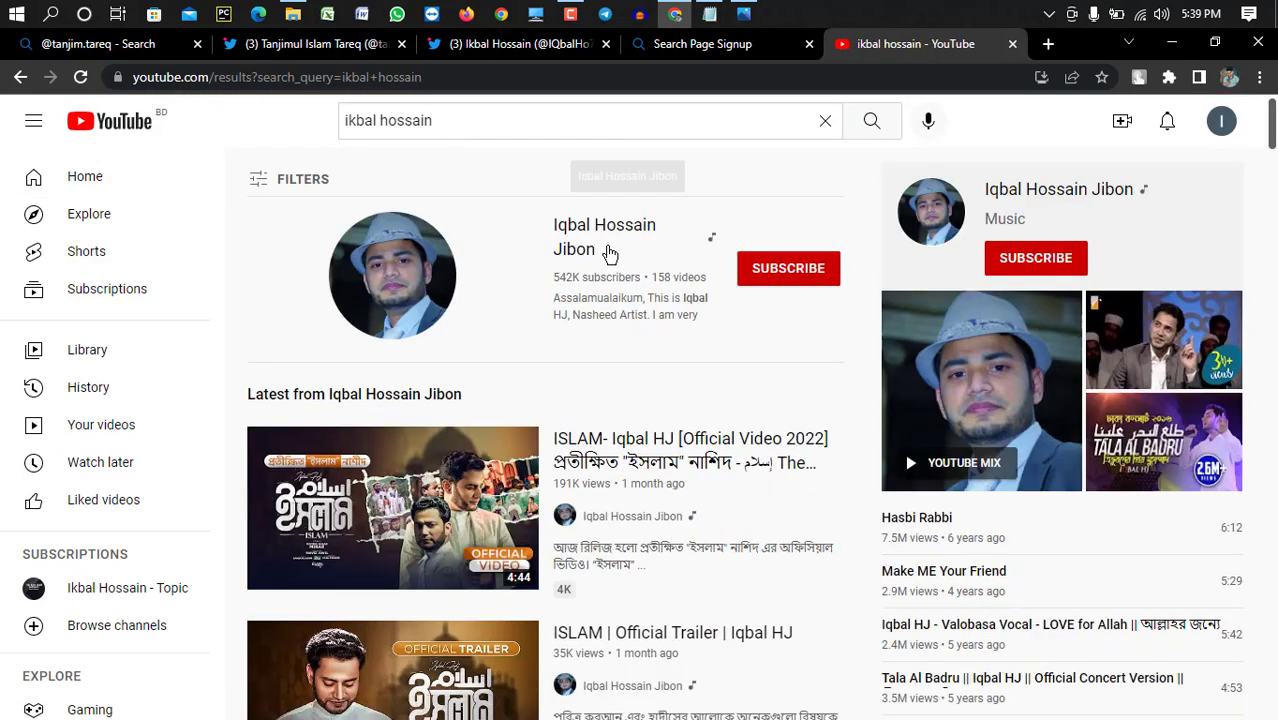
- Filter the YouTube results to channels, look through them for the musician's own channel, and close the results page
left_click(295, 179)
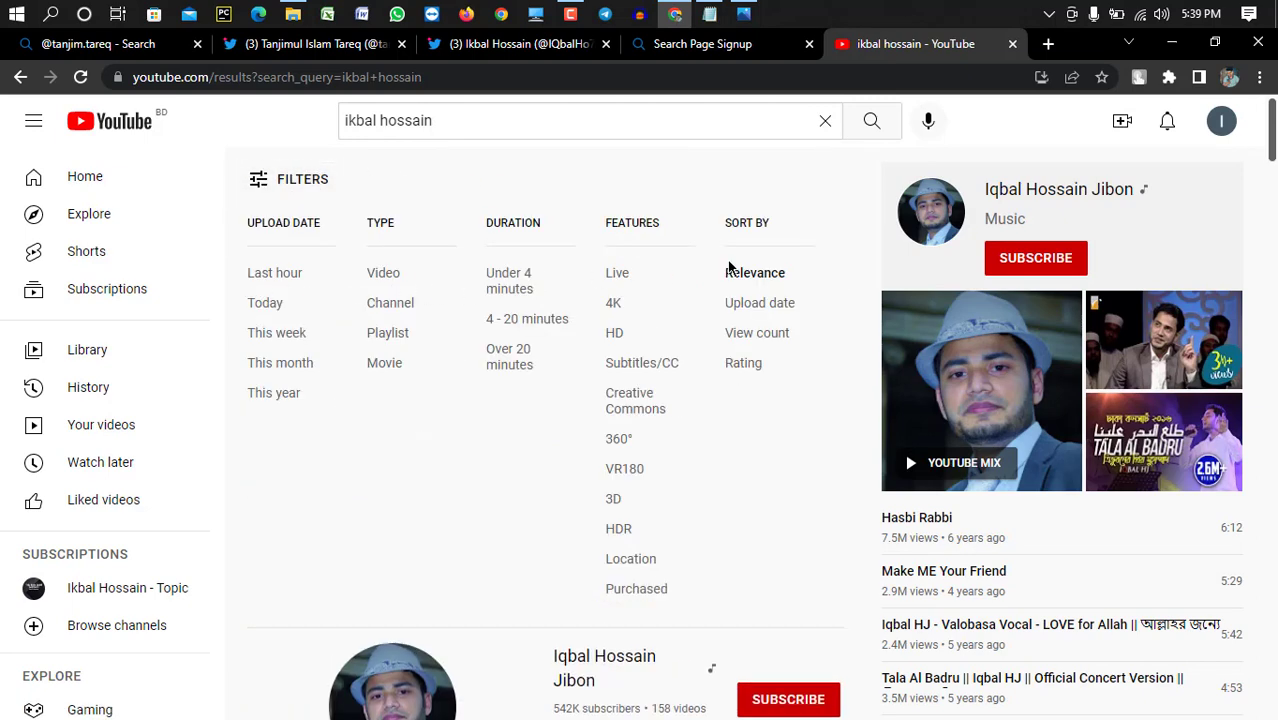
left_click(394, 311)
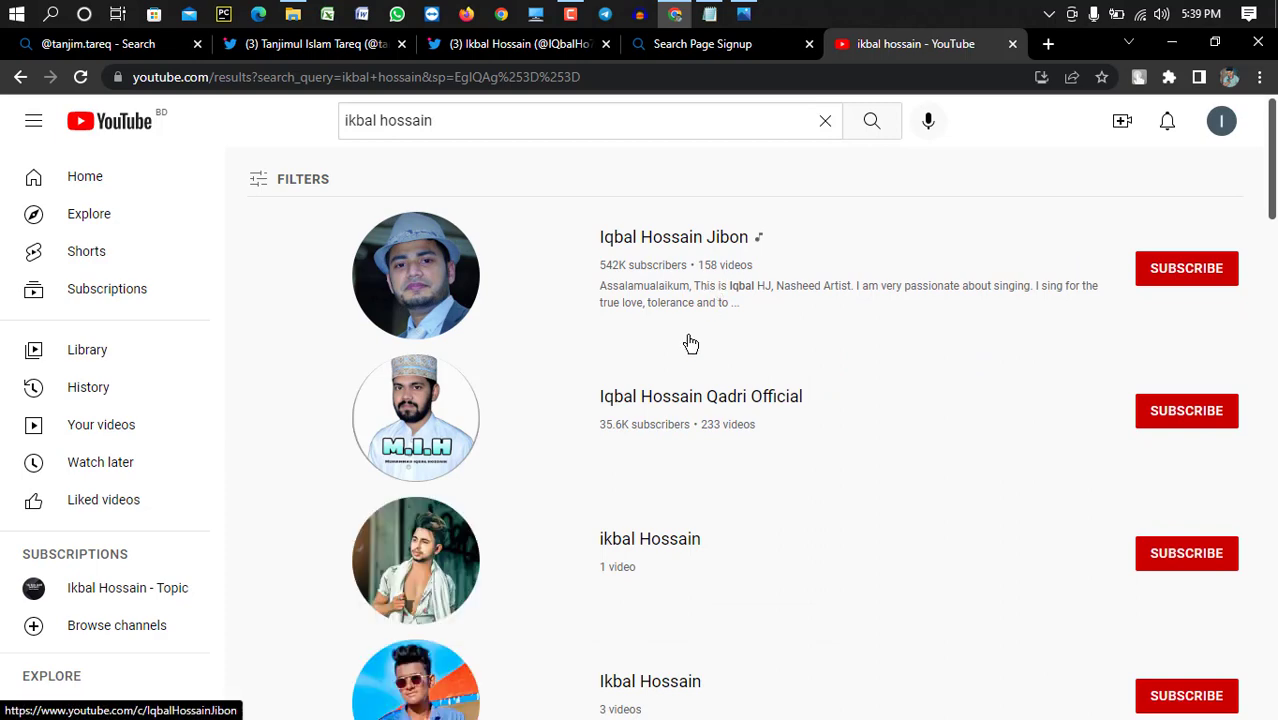
scroll(690, 344, "down", 3)
scroll(690, 344, "down", 10)
scroll(673, 479, "up", 1)
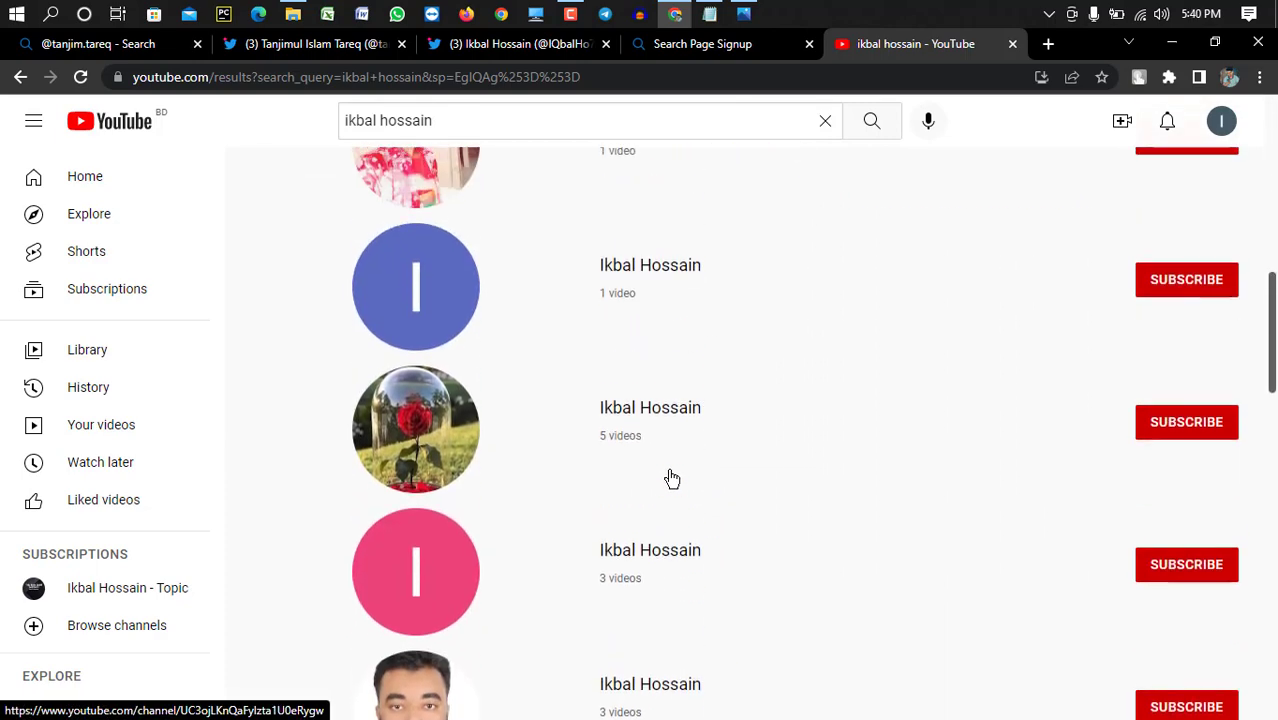
scroll(672, 478, "down", 3)
scroll(672, 478, "down", 10)
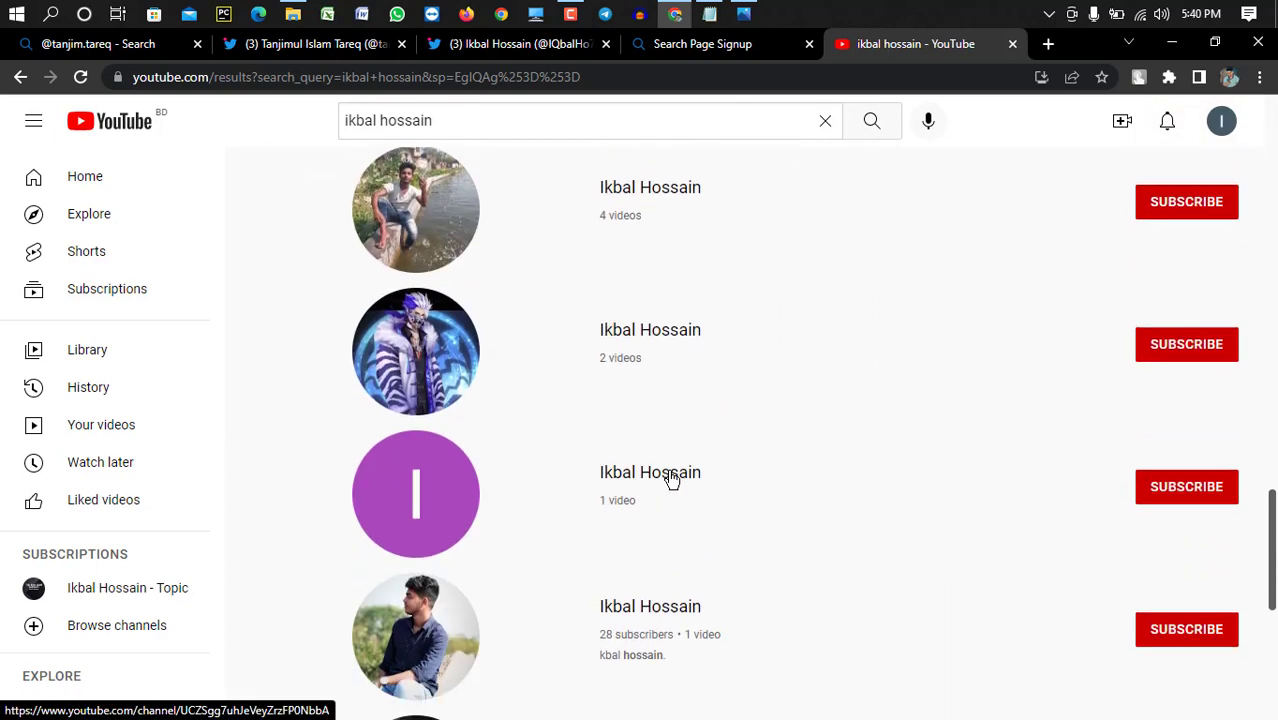
left_click(1012, 43)
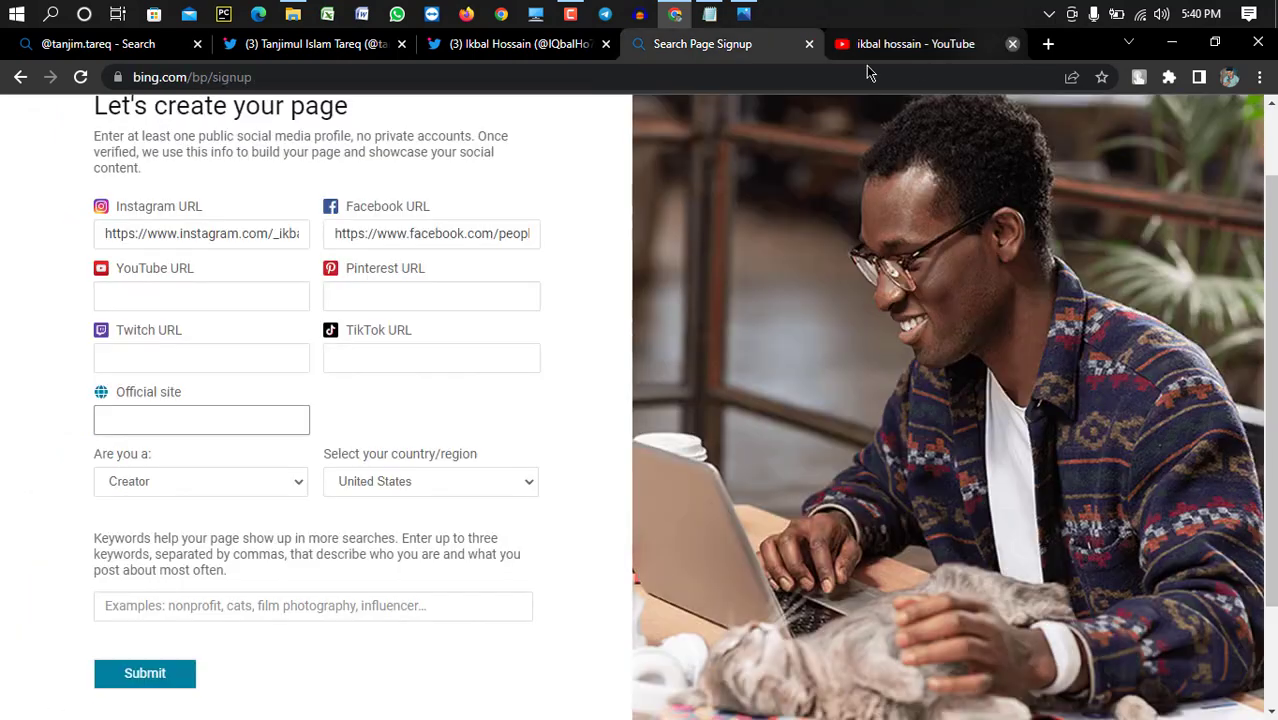
- Search Google for the musician's full name plus "musician" with the exact spelling, and open the YouTube channel linked in the artist's knowledge panel
left_click(927, 47)
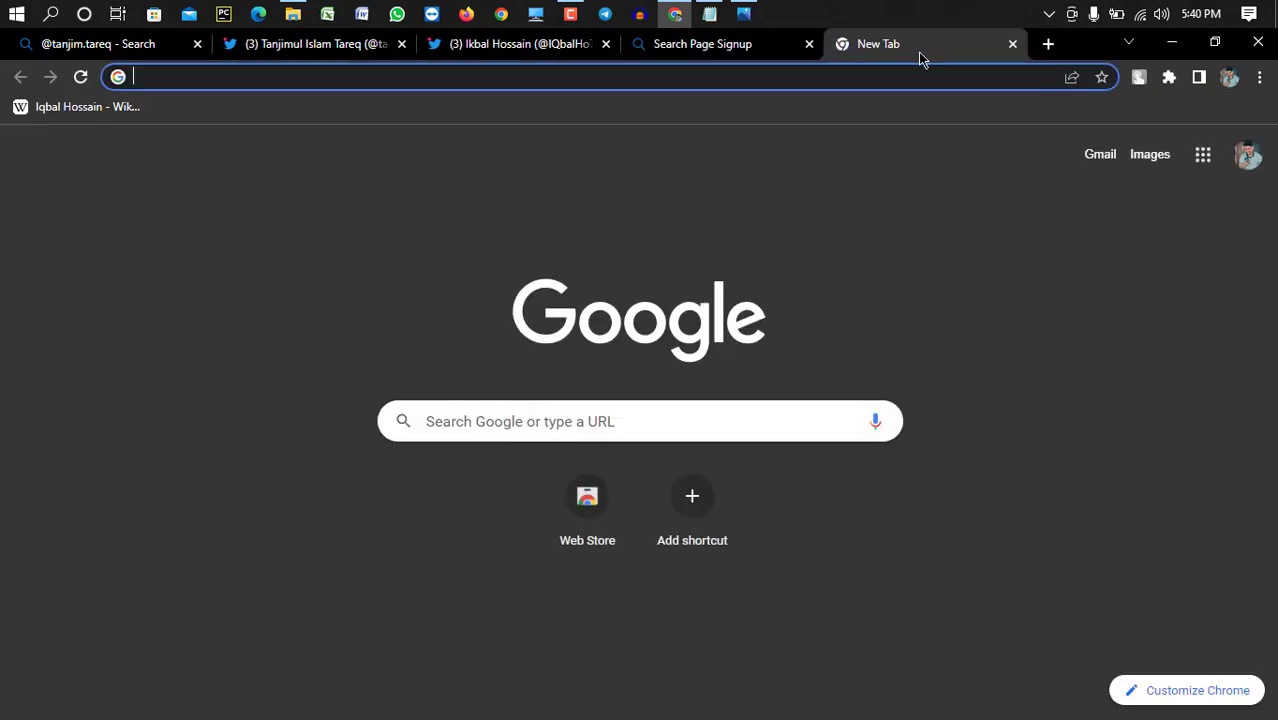
type("ikb")
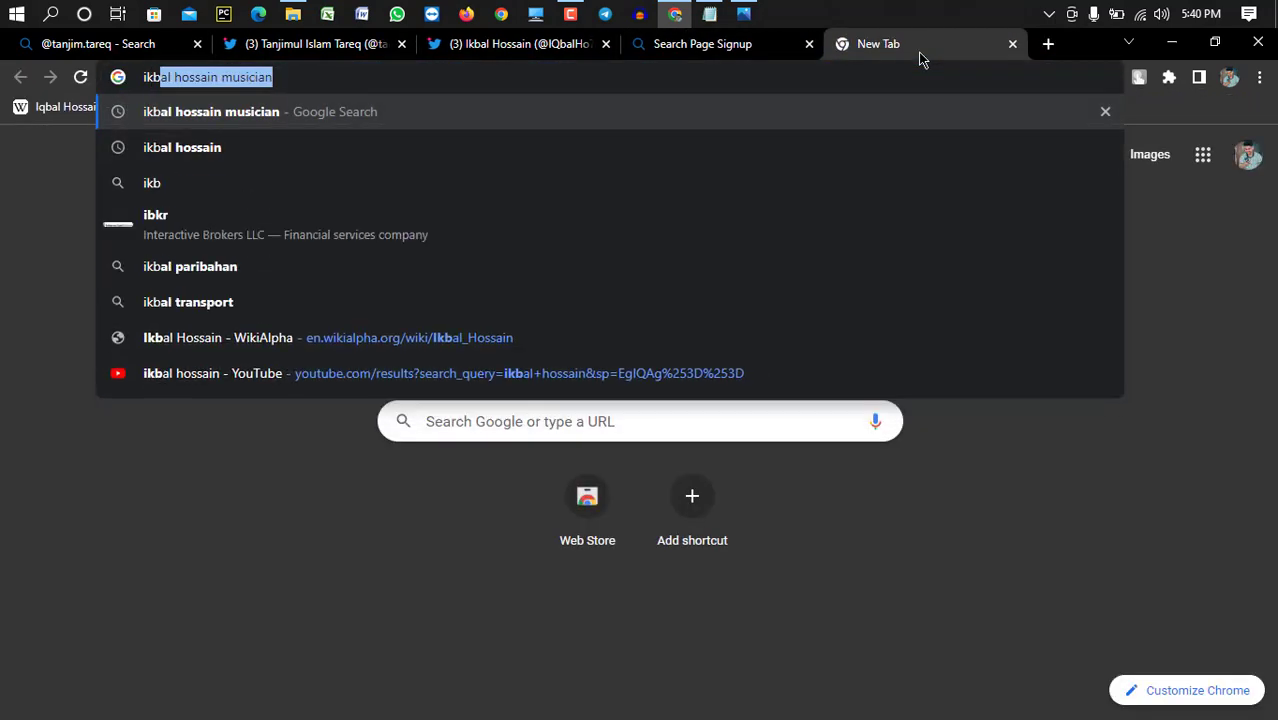
key("Return")
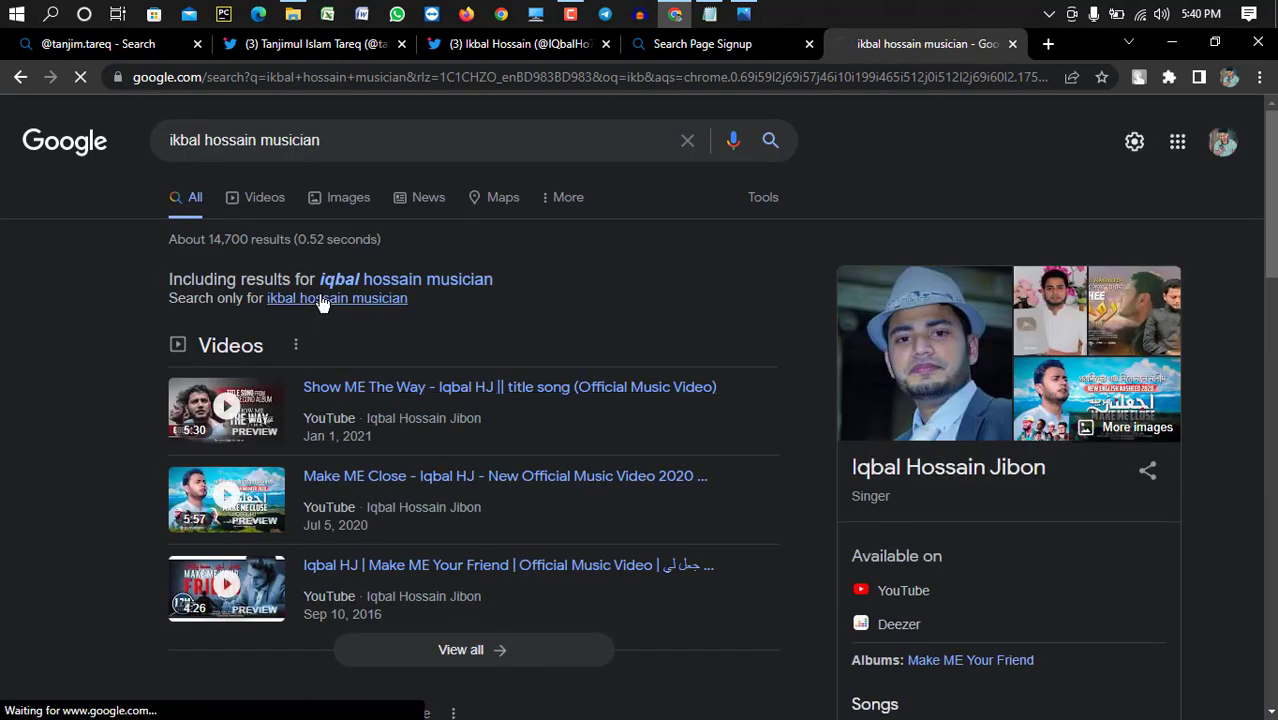
left_click(320, 300)
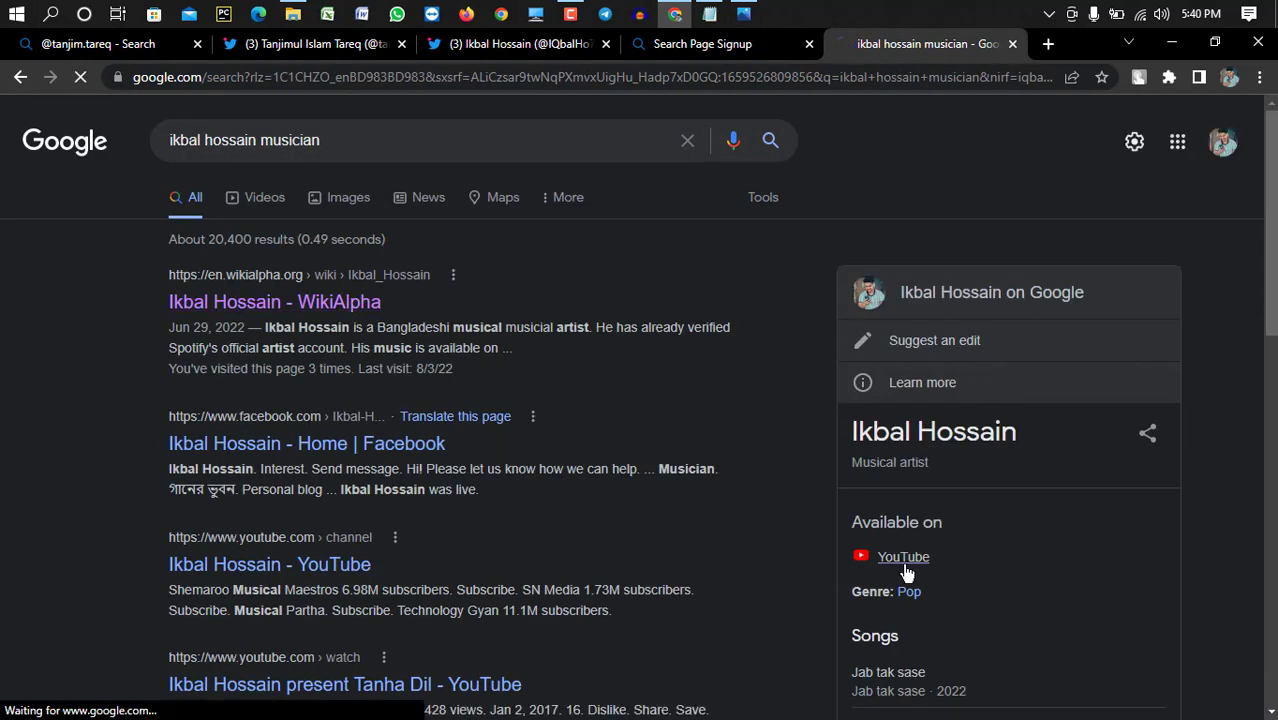
left_click(905, 568)
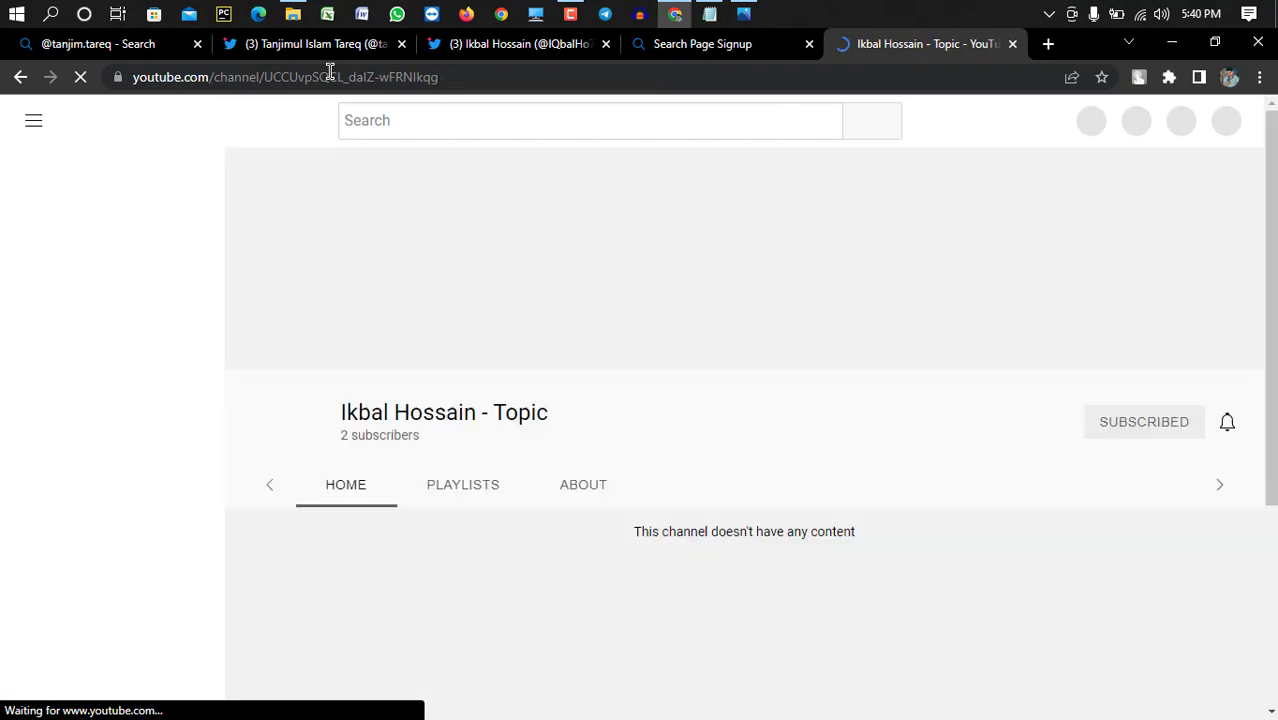
- Copy the YouTube channel's address and paste it into the YouTube URL field of the Bing page signup form
left_click(265, 77)
right_click(263, 79)
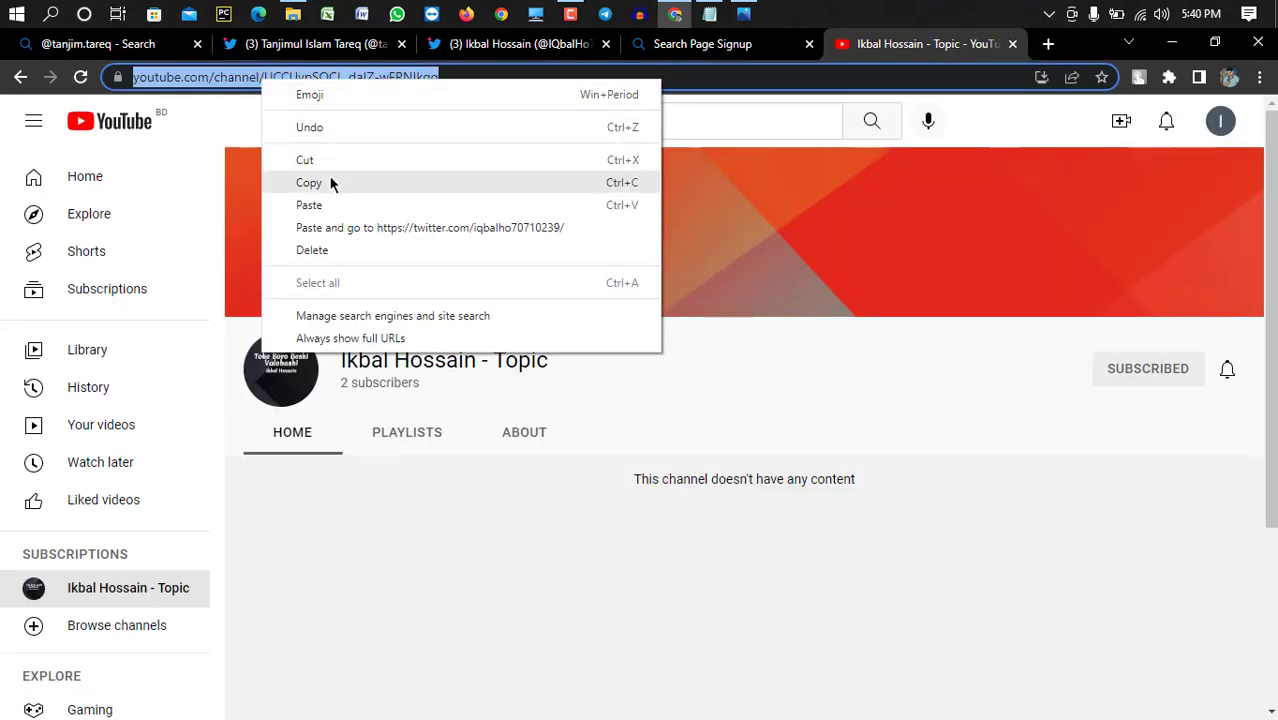
left_click(330, 183)
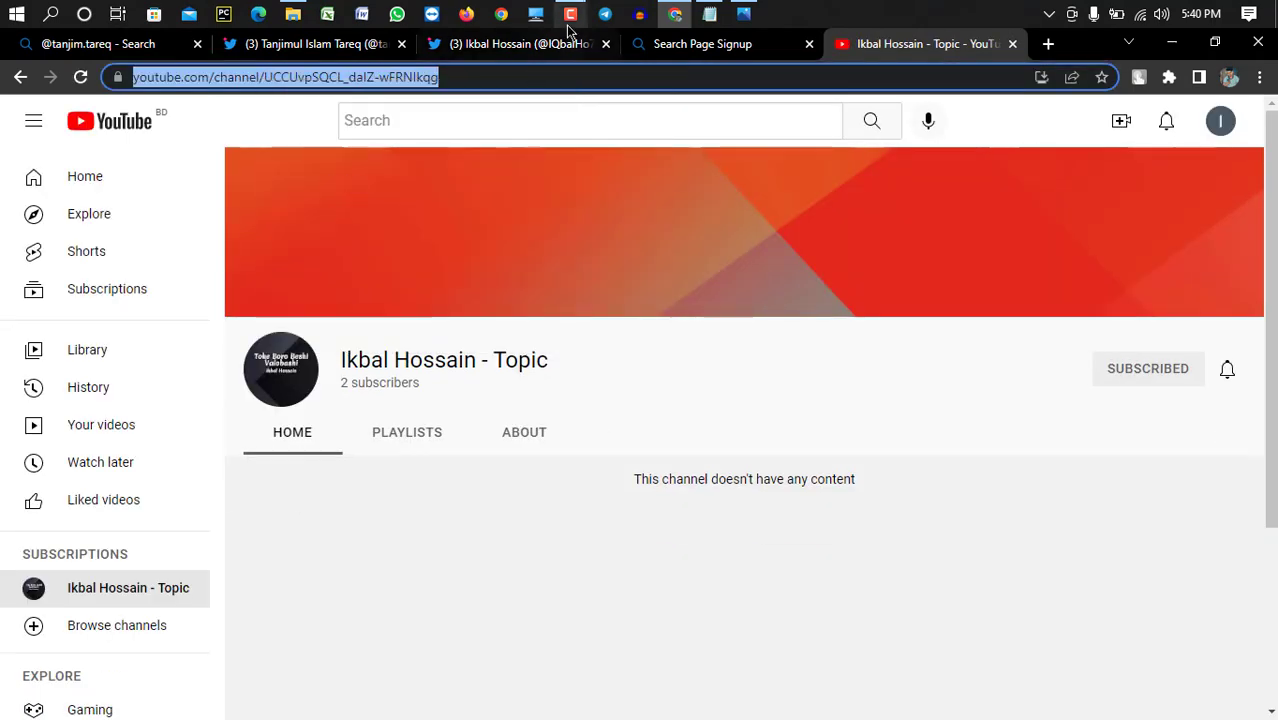
left_click(515, 48)
left_click(100, 44)
left_click(700, 44)
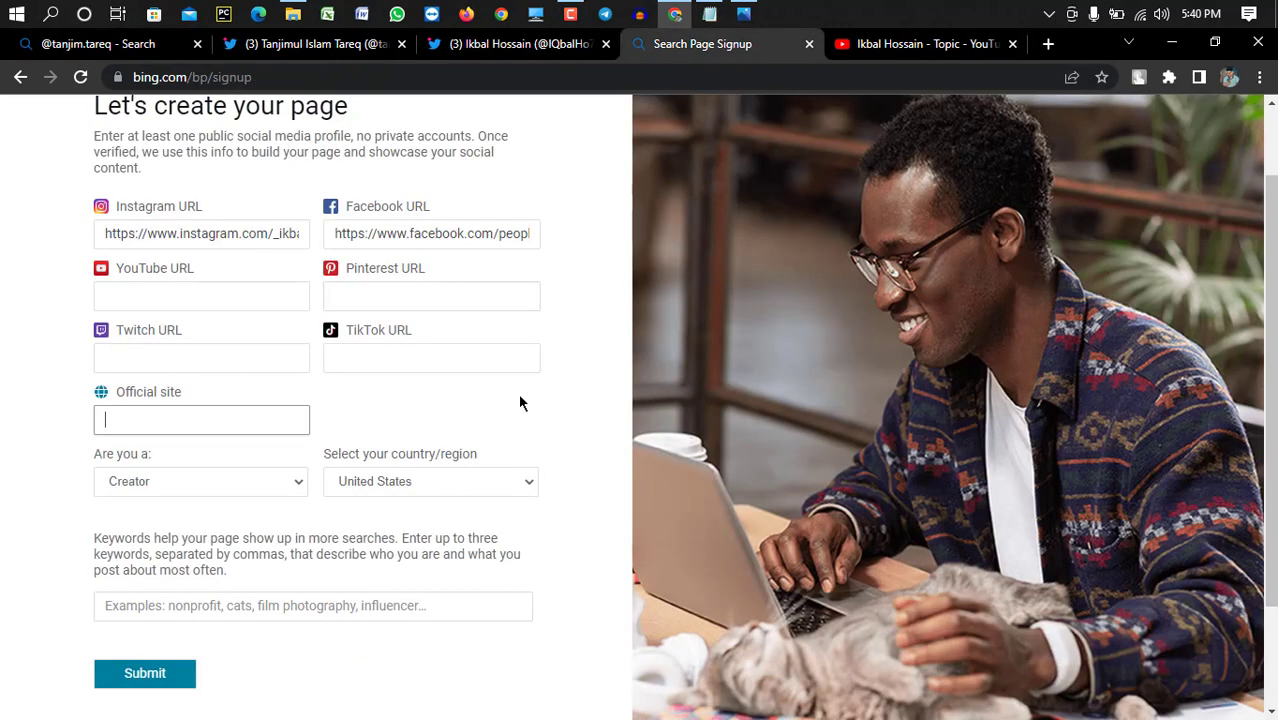
left_click(217, 296)
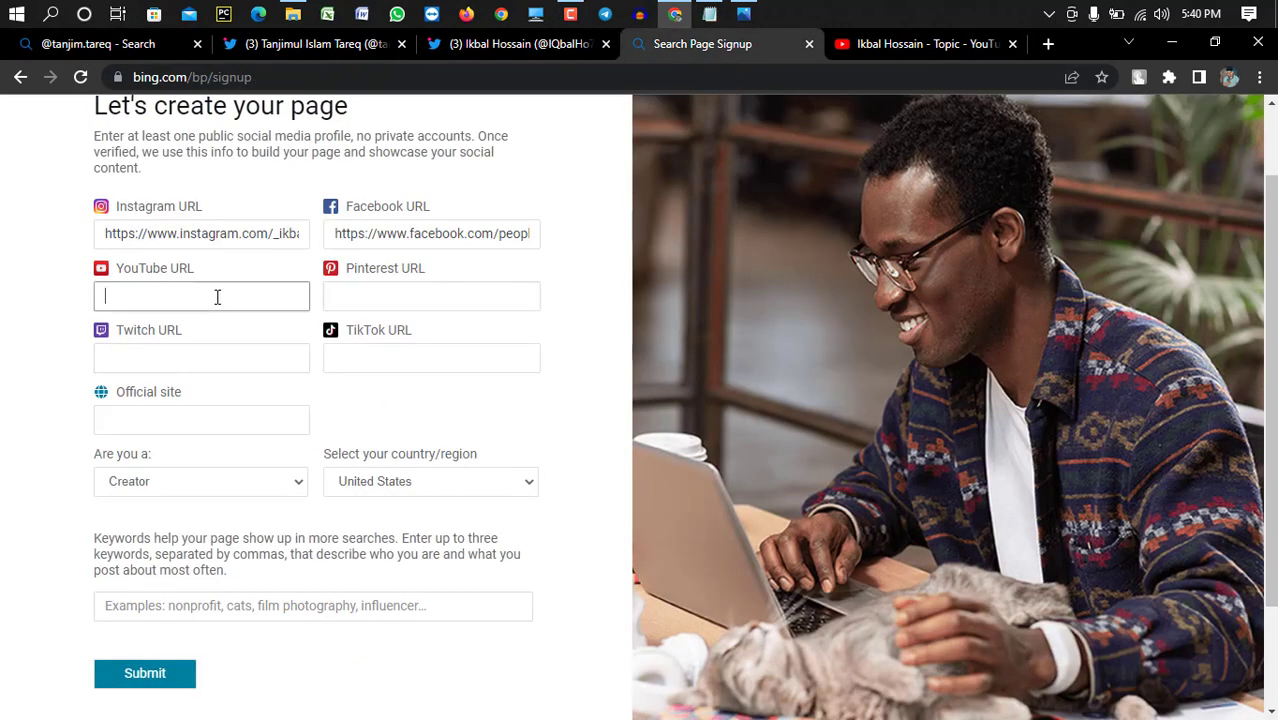
key("ctrl+v")
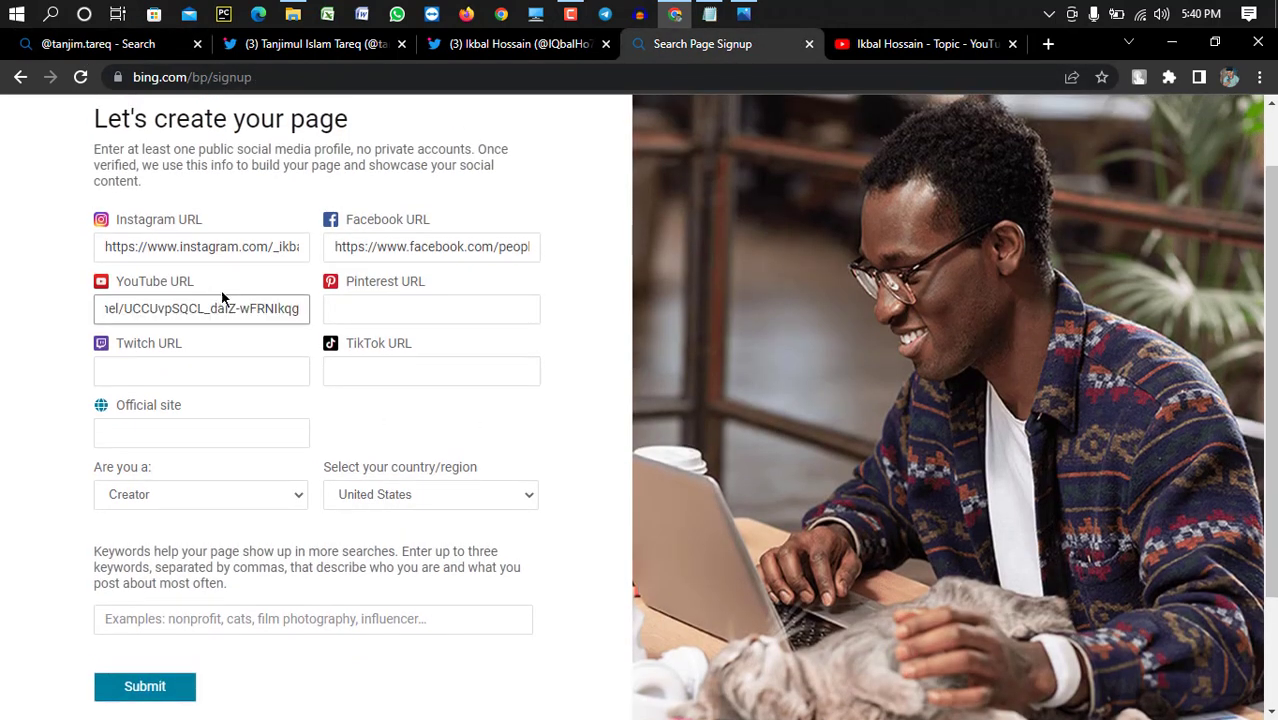
left_click(399, 309)
scroll(364, 345, "down", 1)
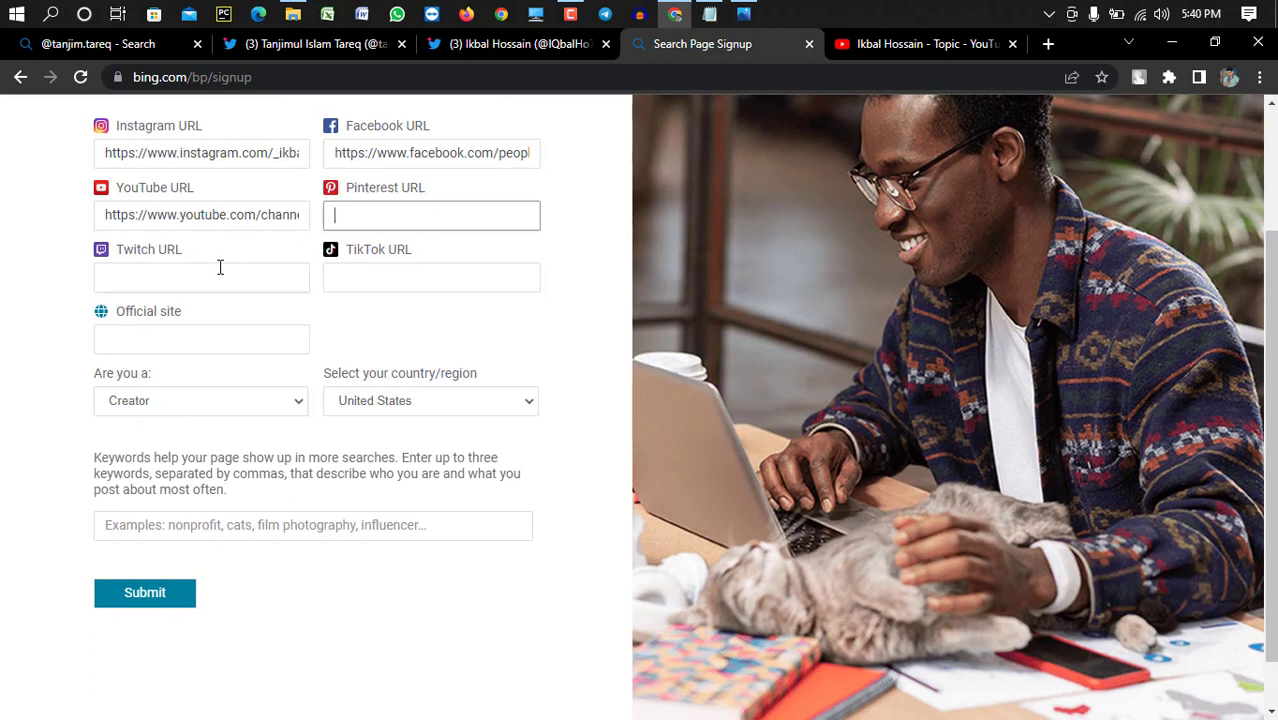
left_click(12, 318)
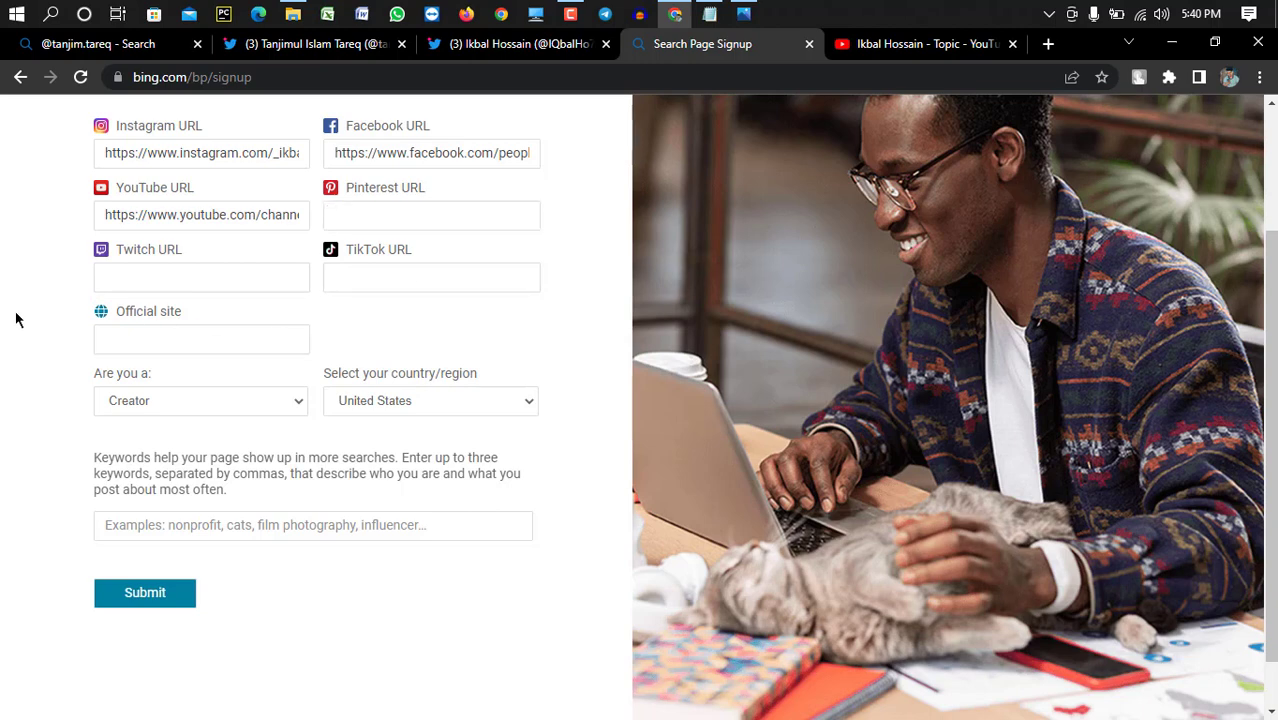
- Choose Creator as the profile type and Bangladesh as the country/region
left_click(189, 405)
left_click(189, 405)
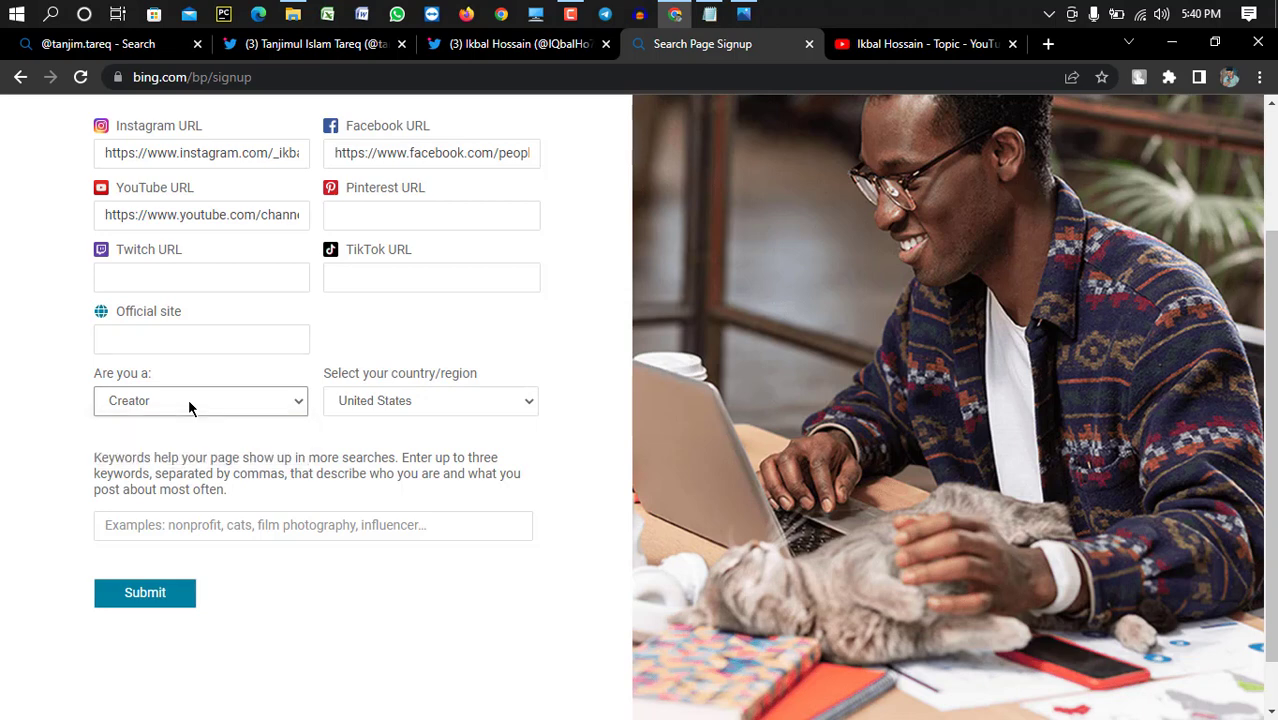
left_click(169, 406)
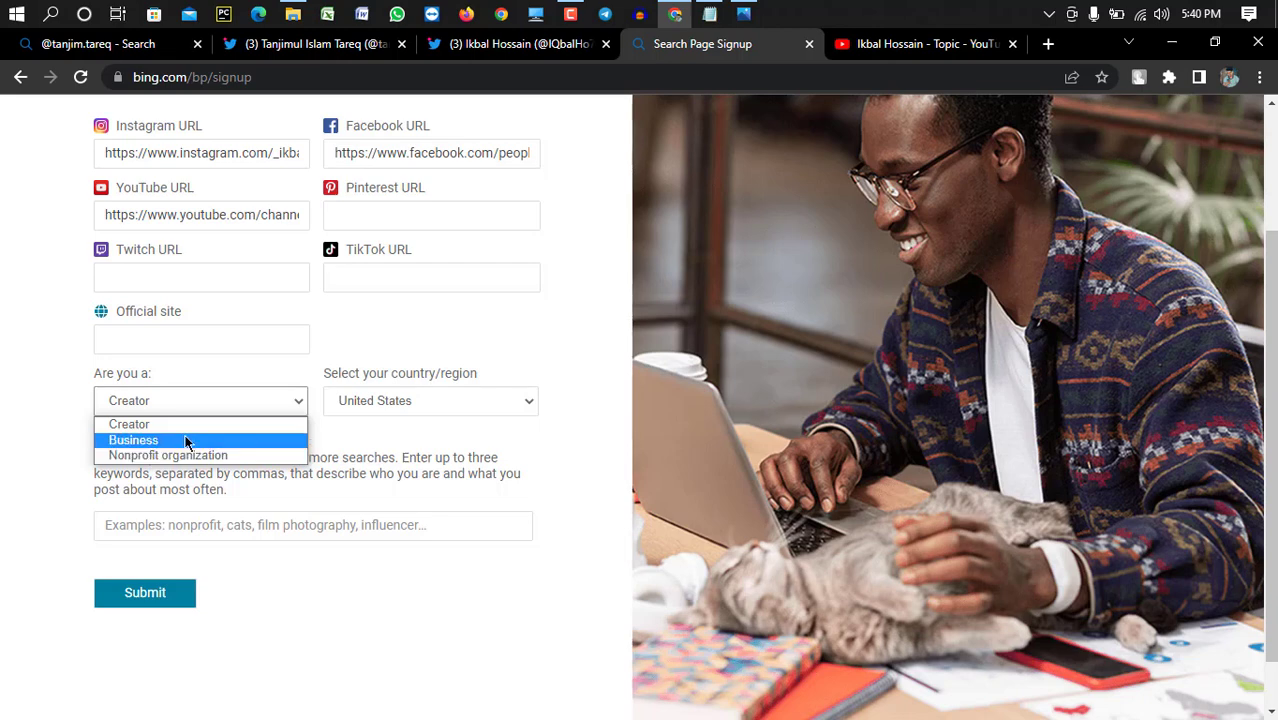
left_click(236, 423)
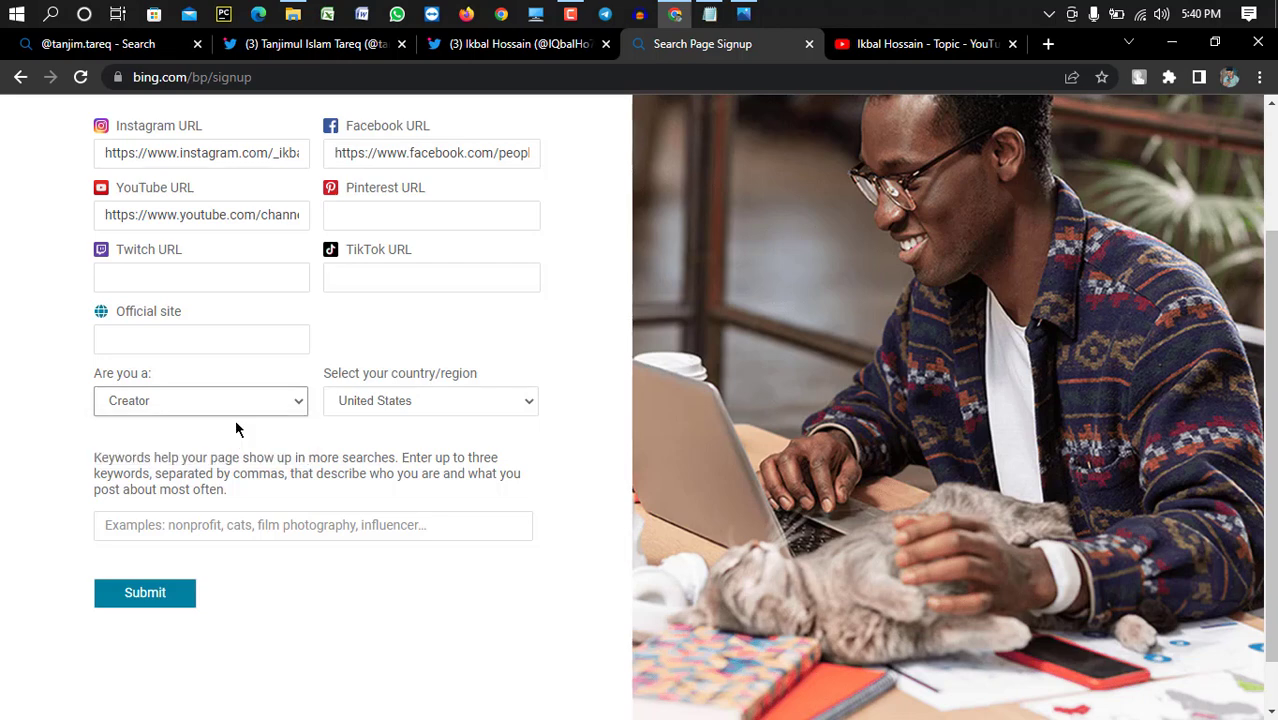
left_click(479, 413)
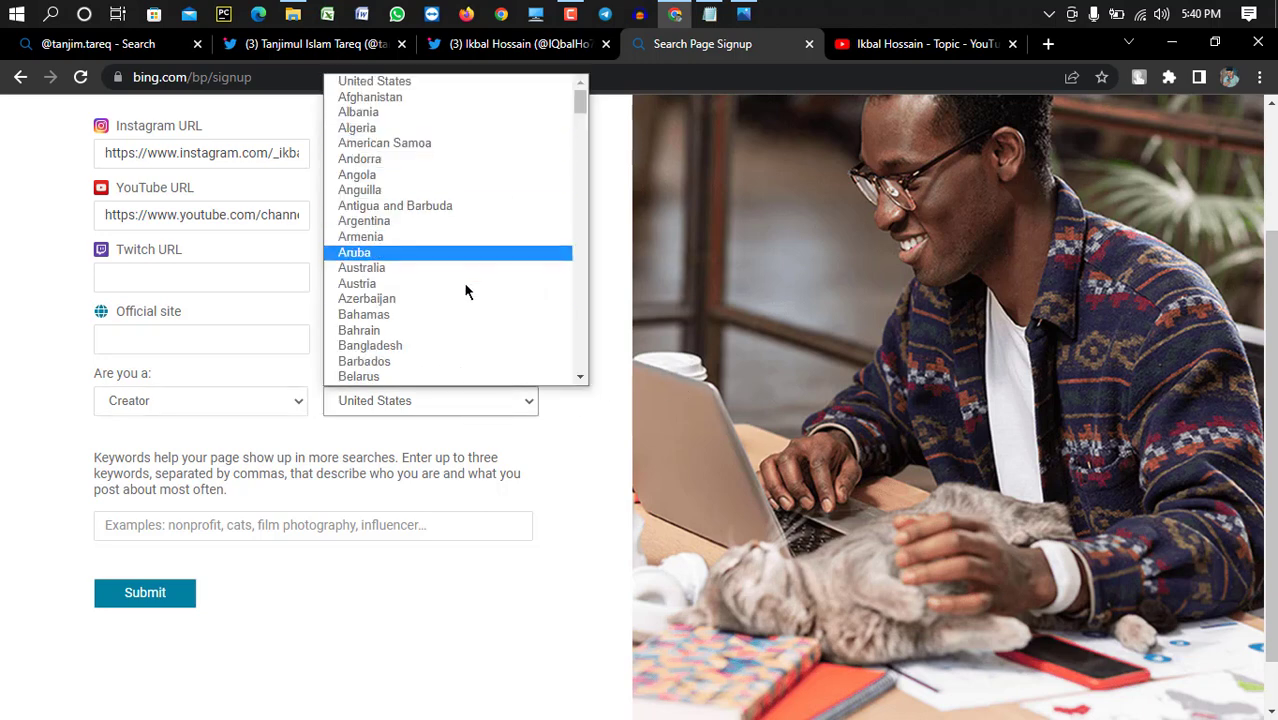
left_click(460, 345)
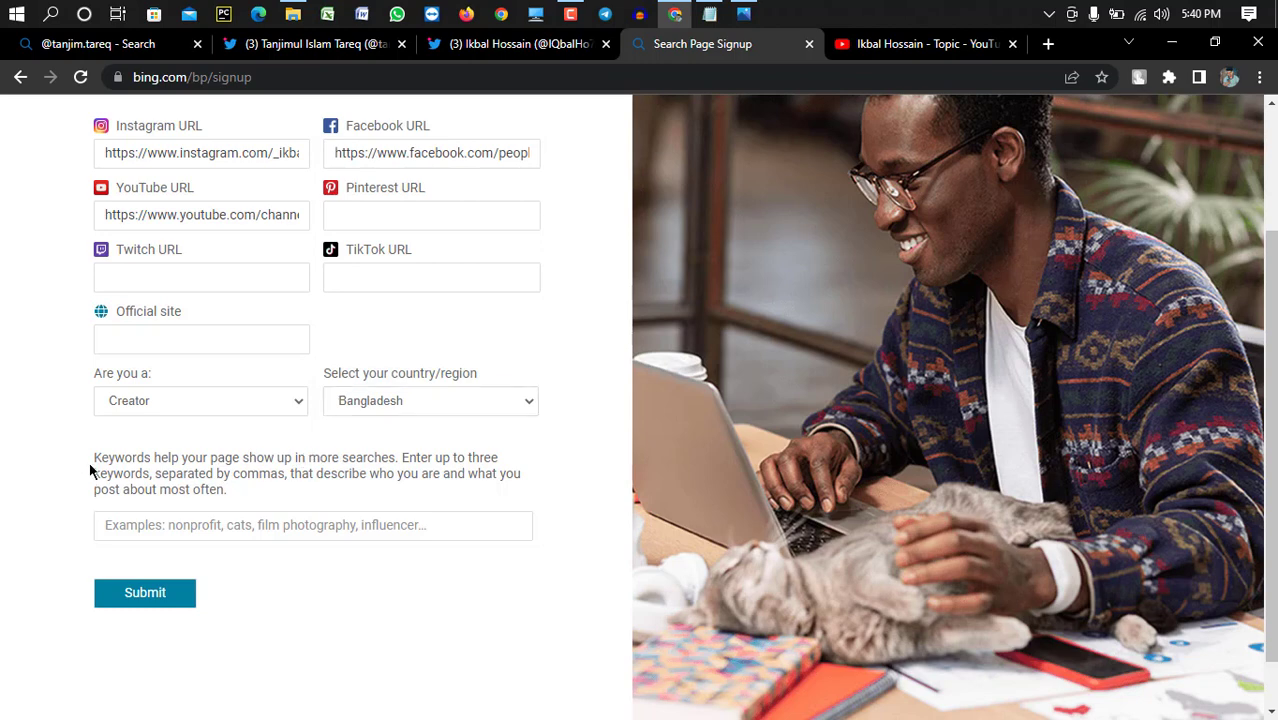
- Enter two comma-separated keywords for the page: "Musician" and the musician's full name followed by "Musician"
left_click_drag(101, 457, 122, 458)
left_click(233, 466)
left_click(268, 522)
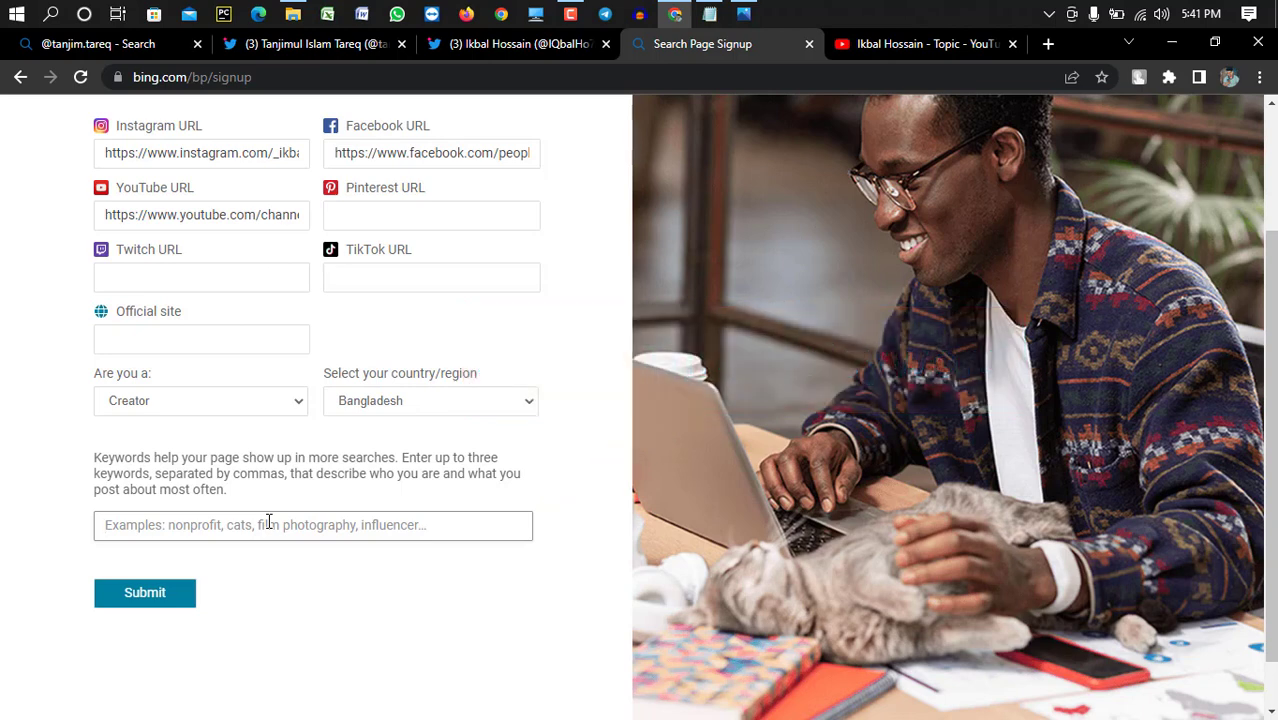
type("Musi")
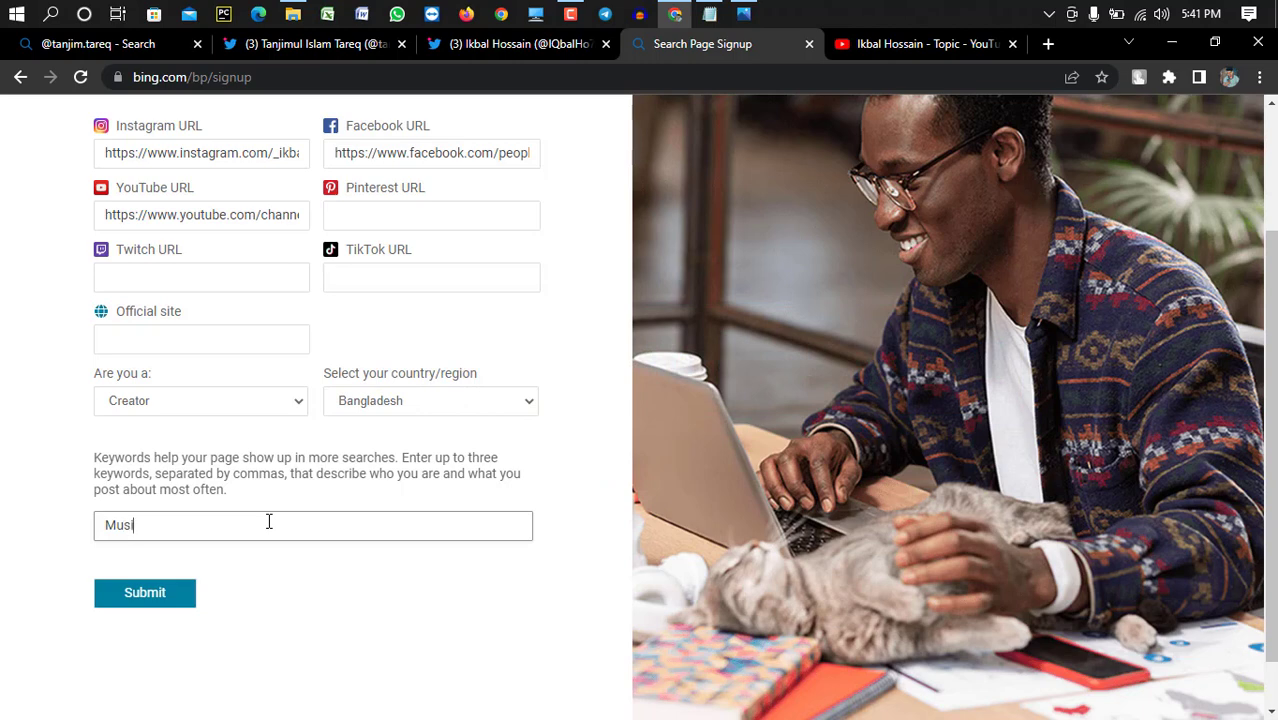
type("cian, Ikbal Hossai")
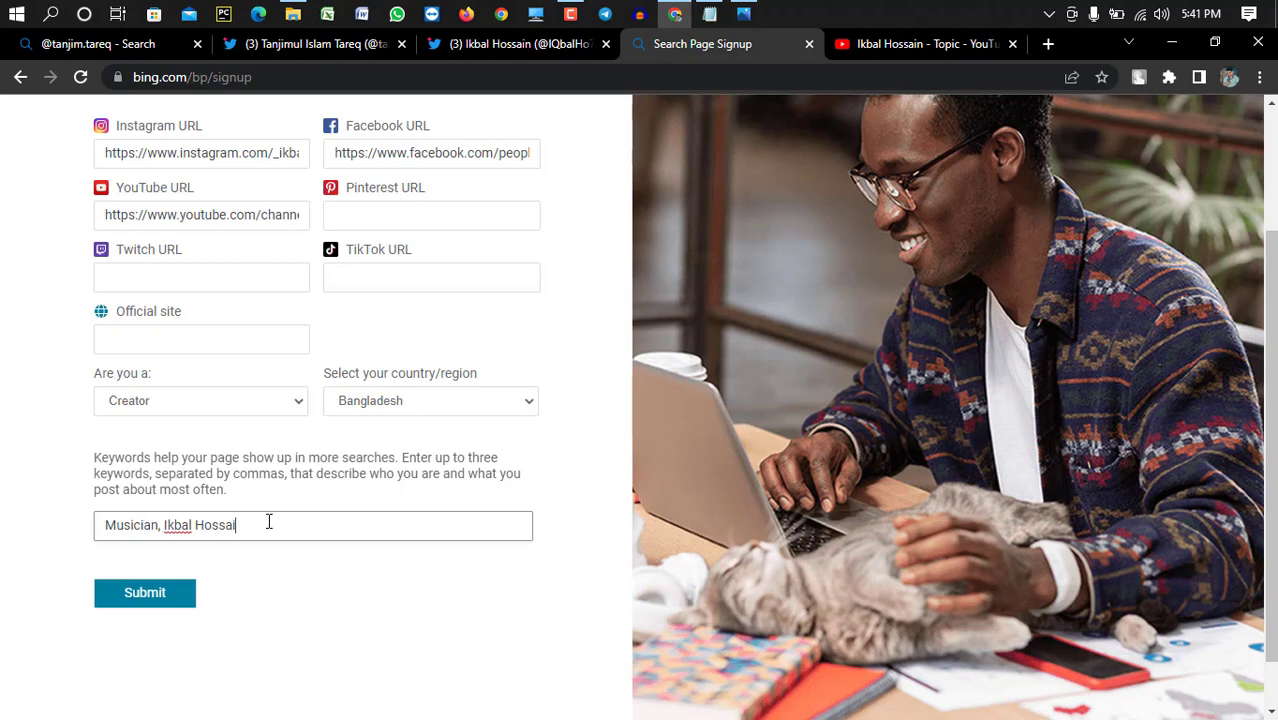
type("n Musician")
scroll(51, 562, "up", 3)
scroll(185, 686, "down", 2)
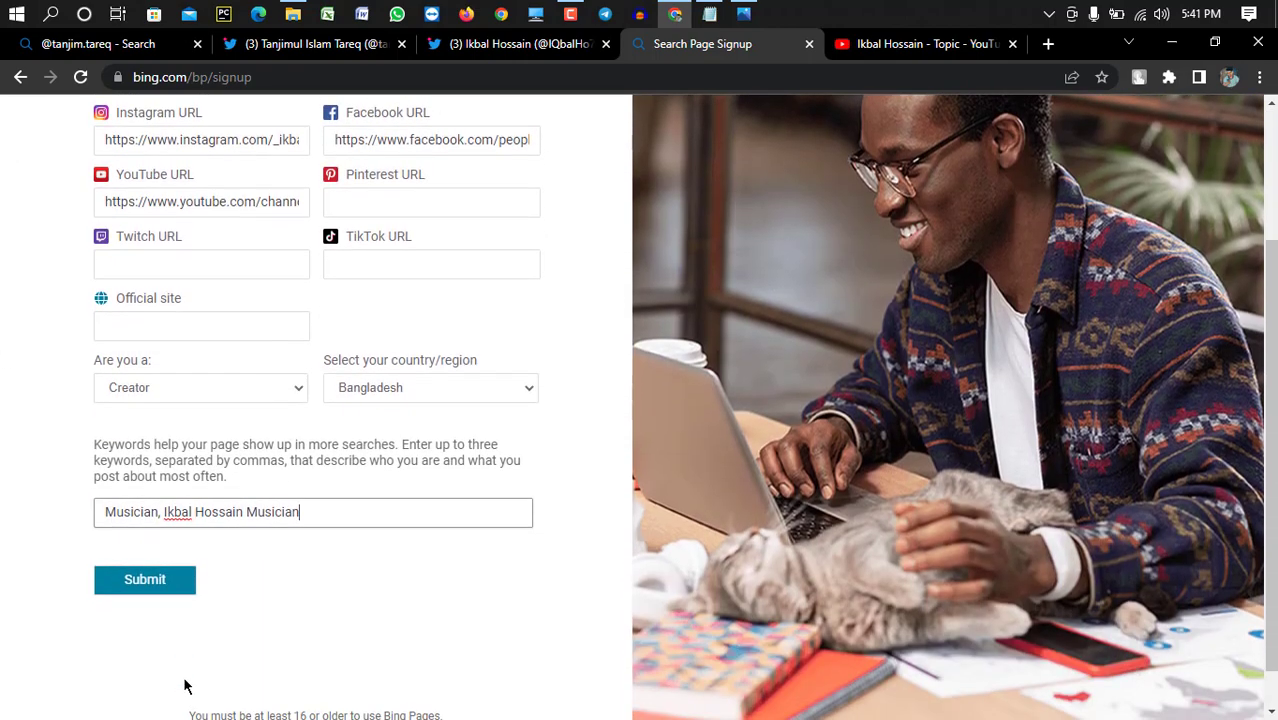
- Submit the Bing page signup form and authorize Bing Pages Twitter to access the musician's Twitter account
left_click(143, 582)
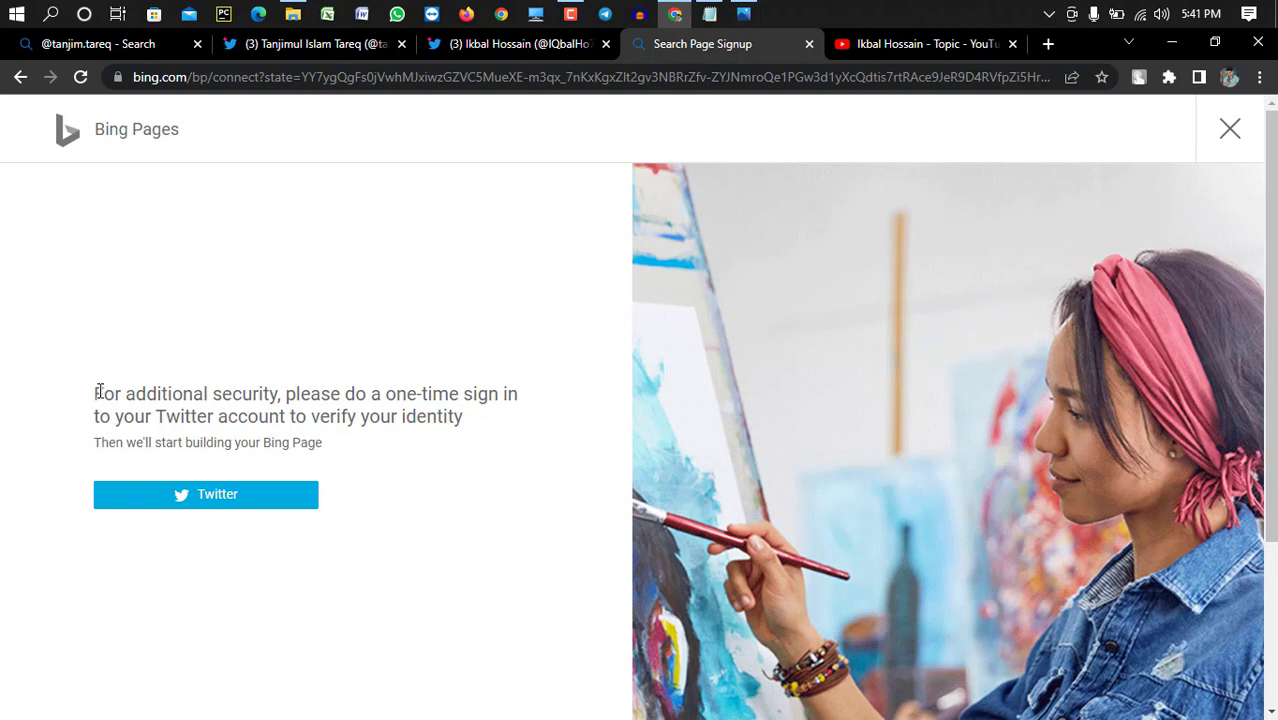
left_click_drag(100, 392, 372, 396)
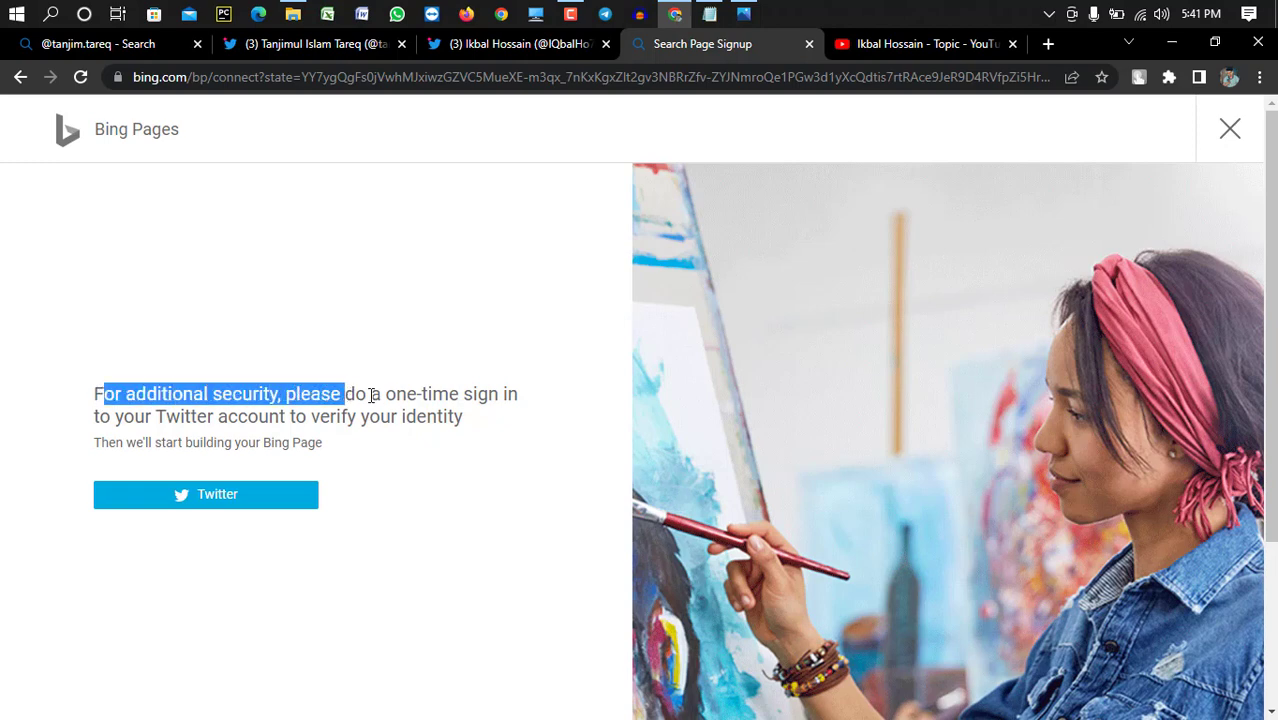
left_click(389, 406)
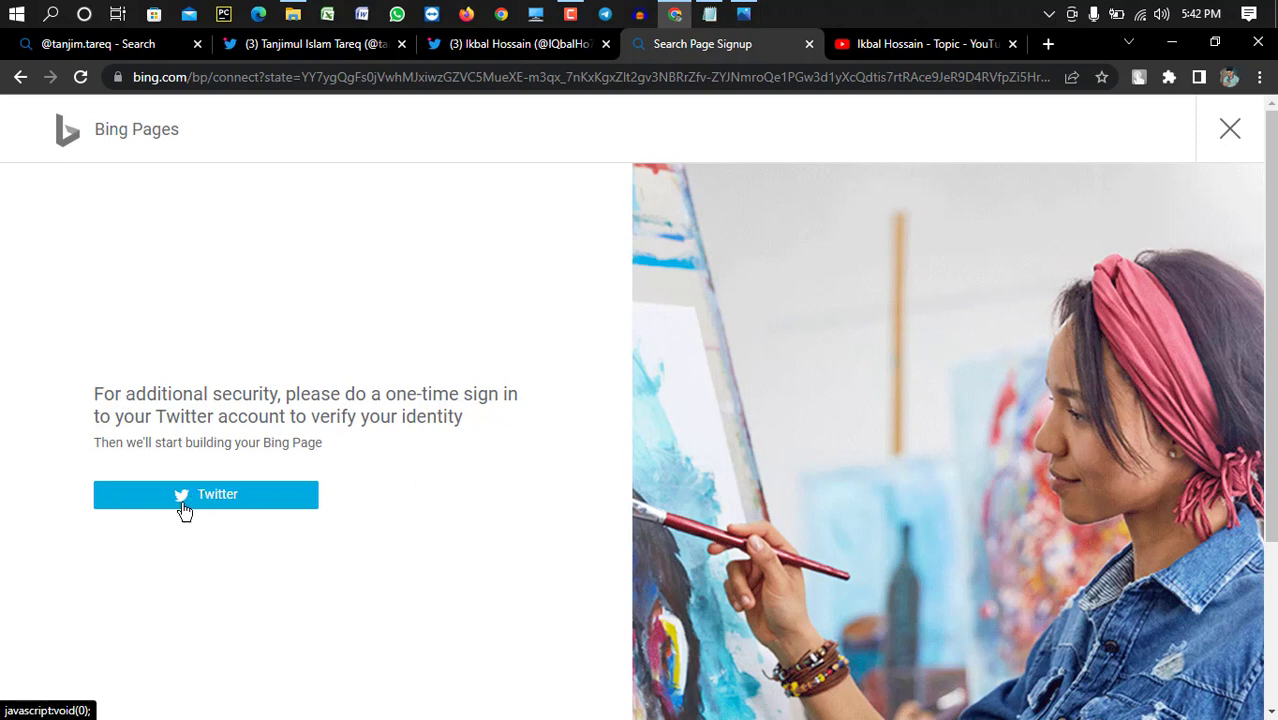
left_click(242, 497)
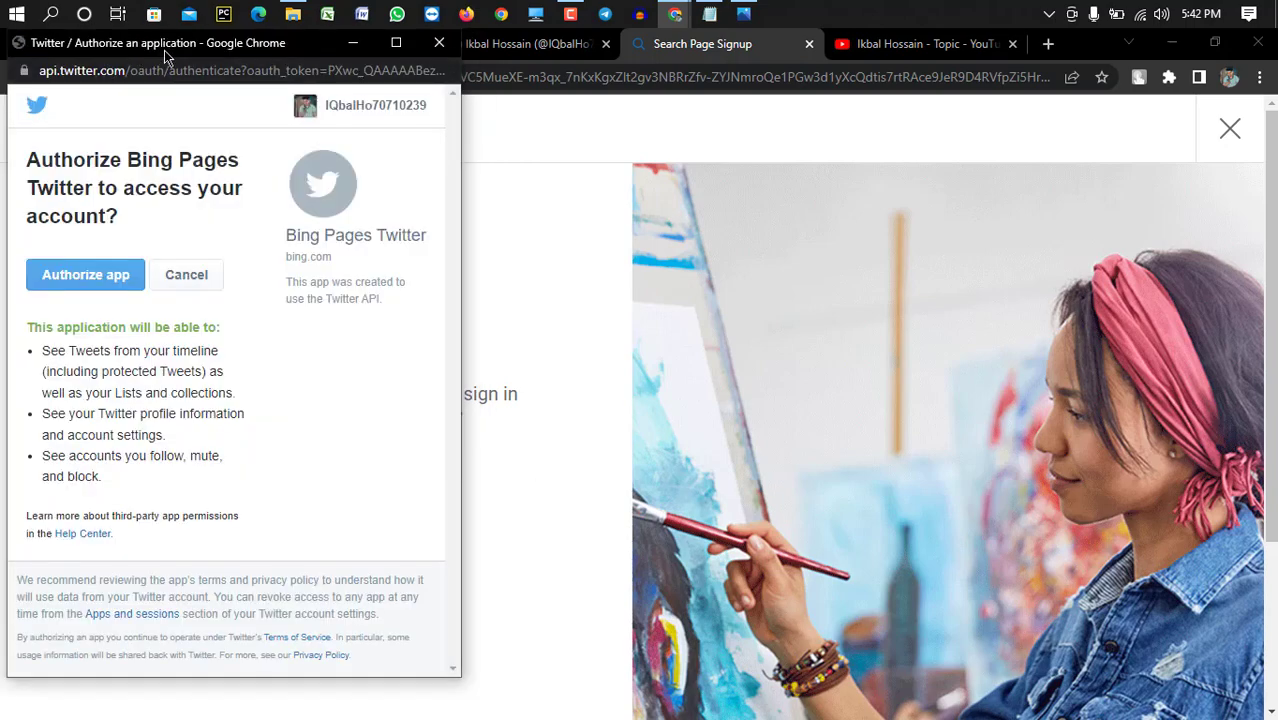
left_click_drag(164, 50, 522, 77)
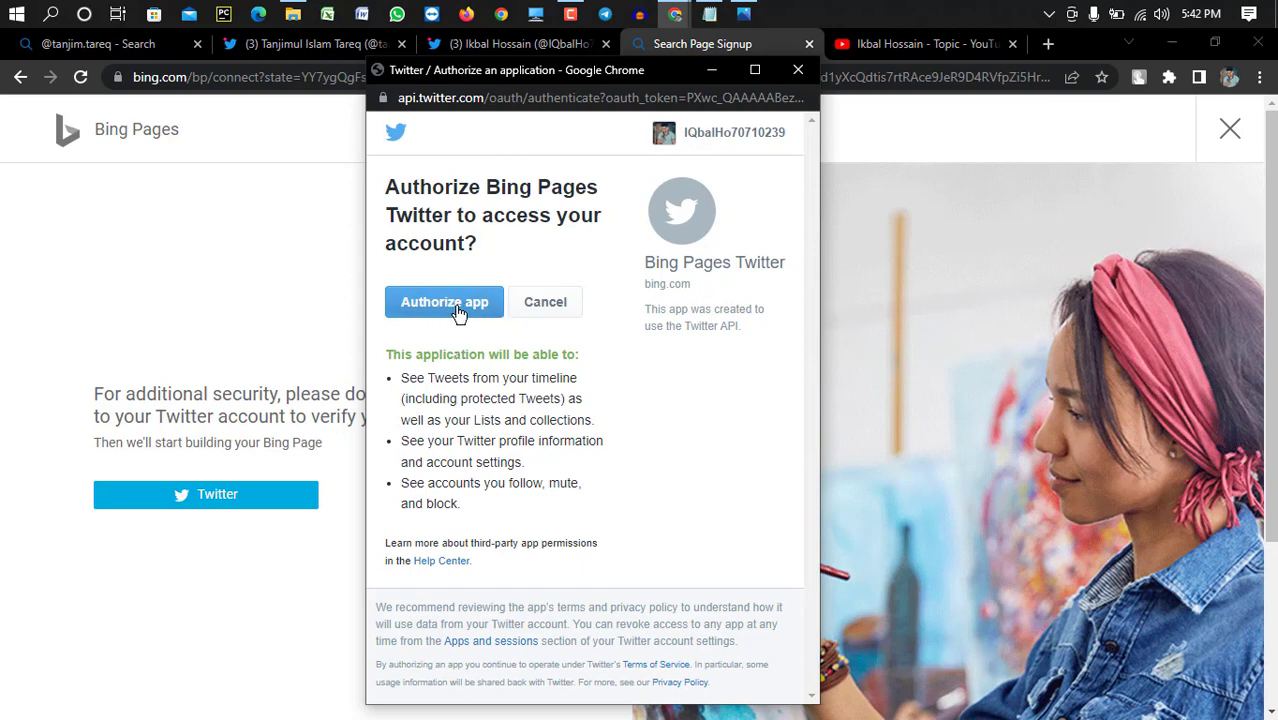
left_click(412, 314)
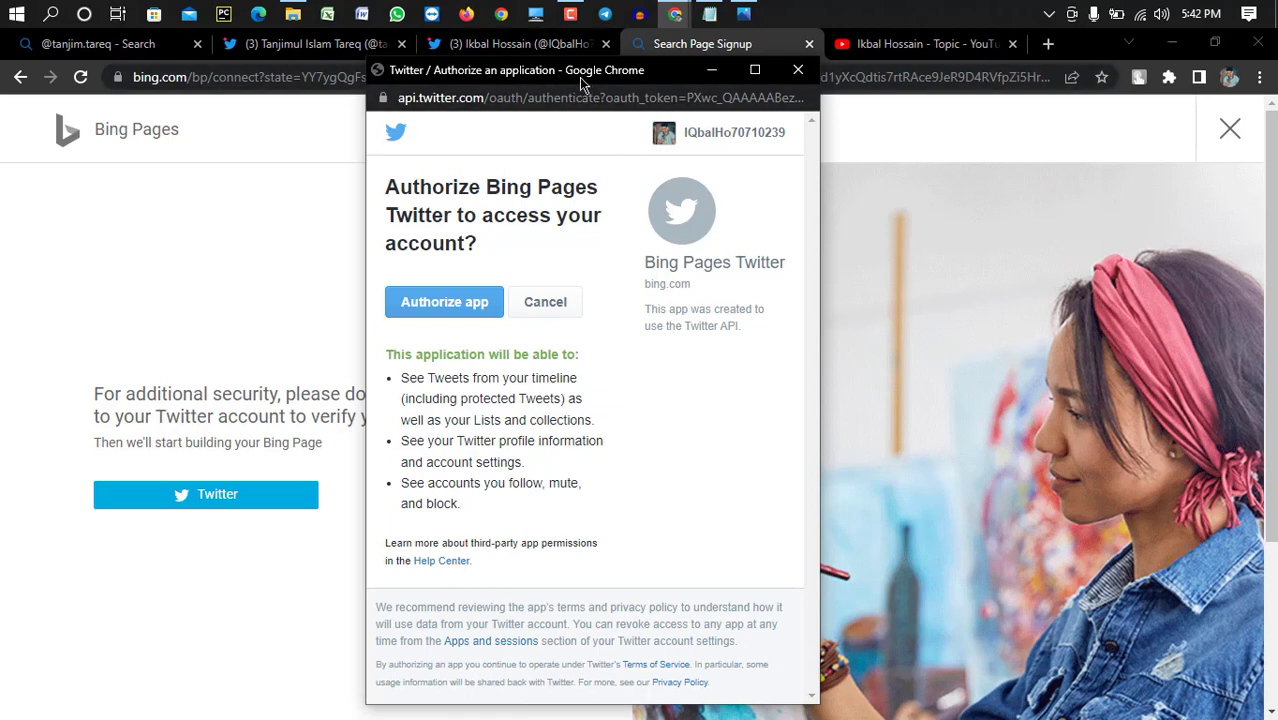
left_click_drag(581, 83, 665, 79)
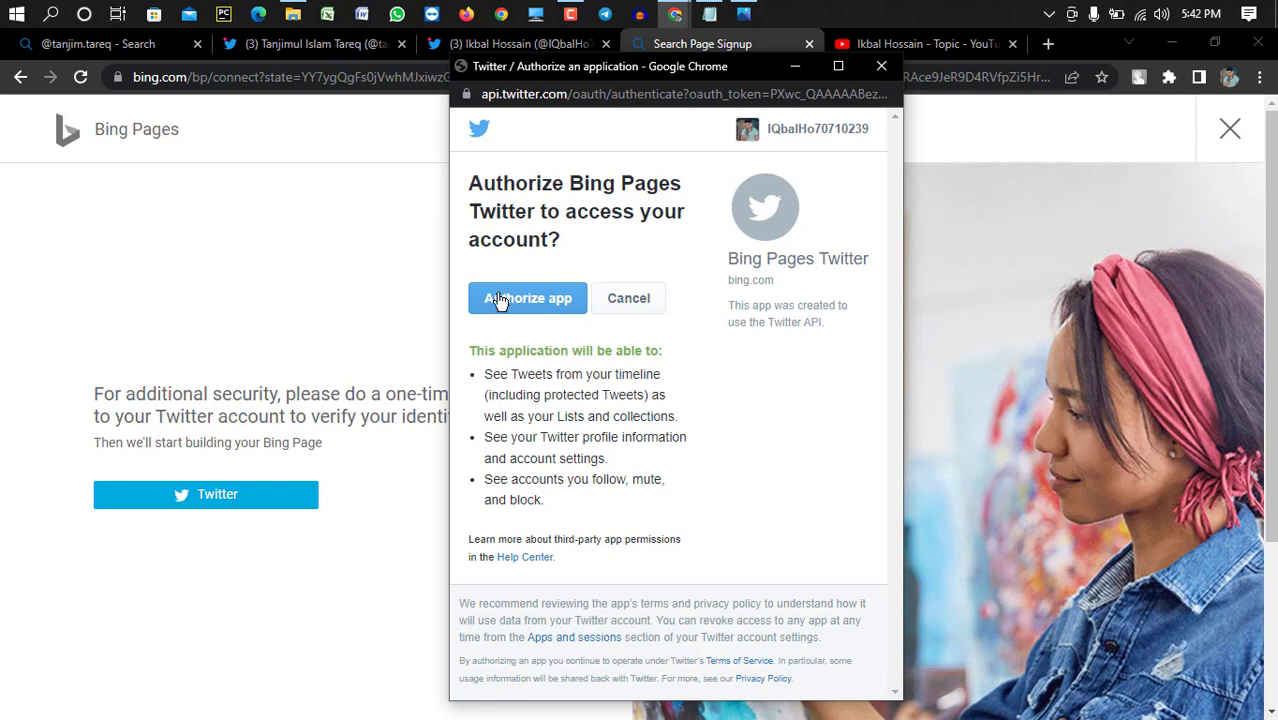
left_click(540, 302)
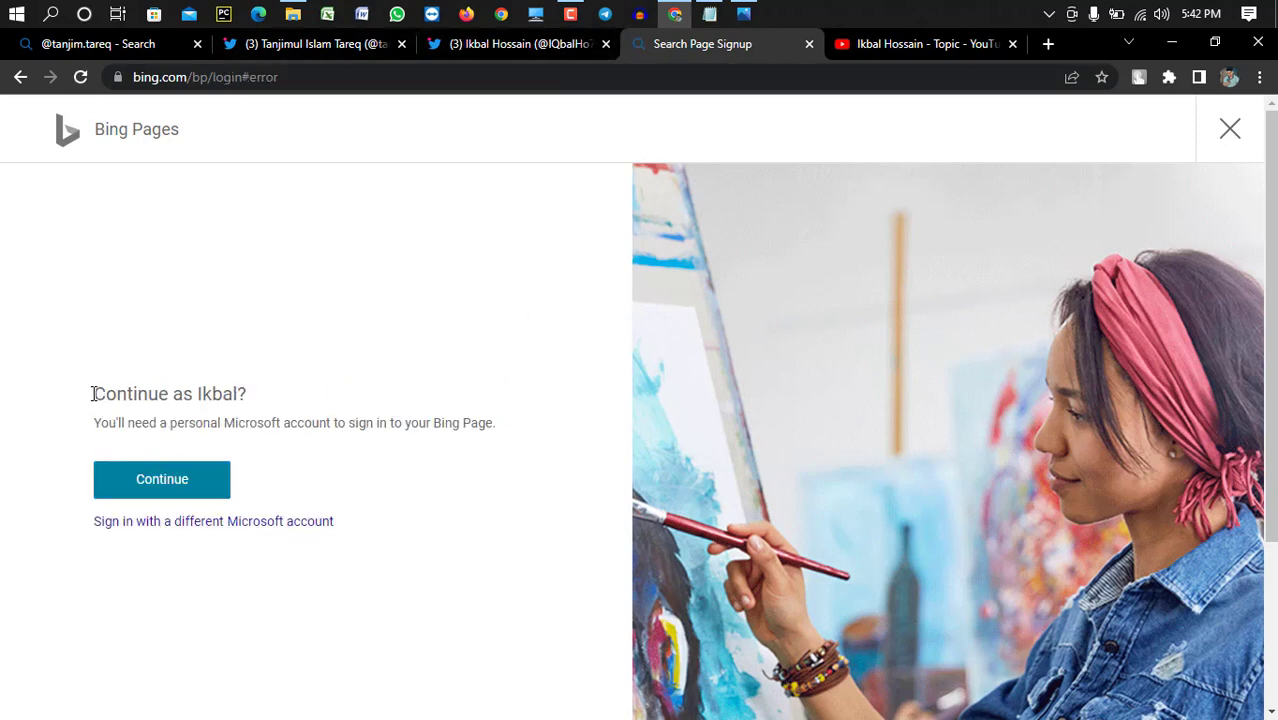
- Continue with the signed-in Microsoft account and read the review status of the submitted profile
left_click_drag(93, 393, 248, 394)
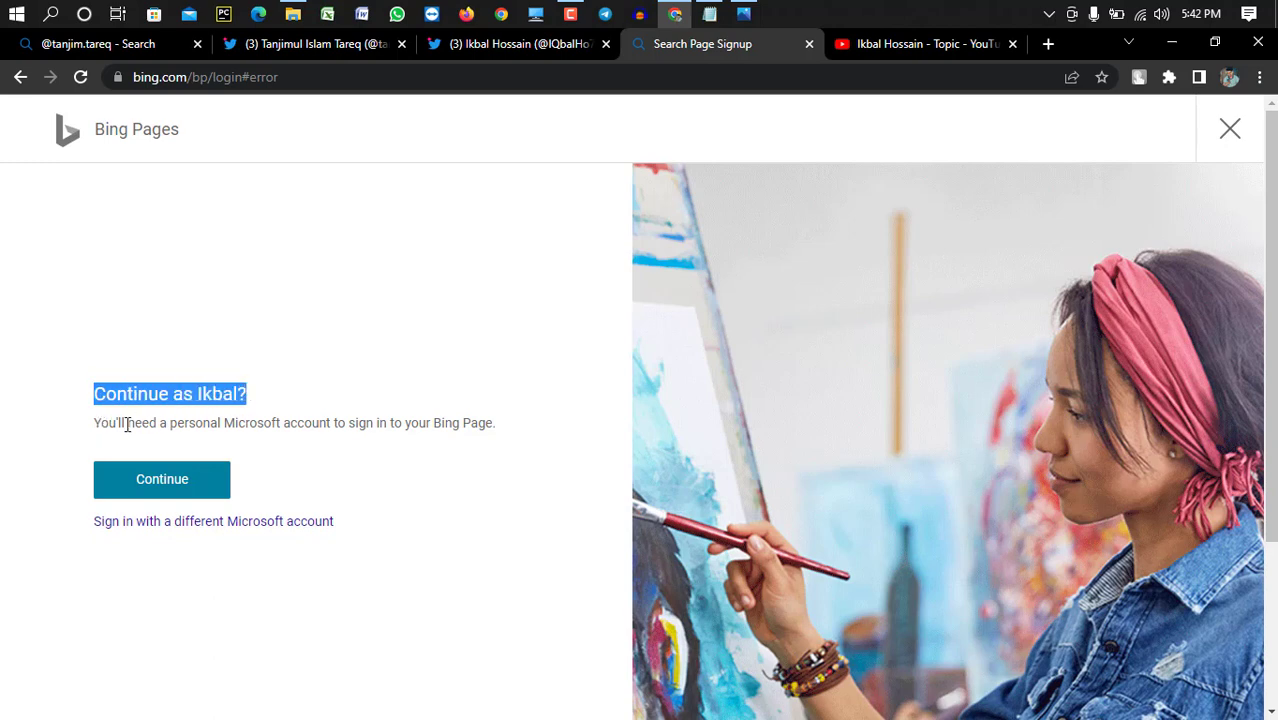
left_click(170, 484)
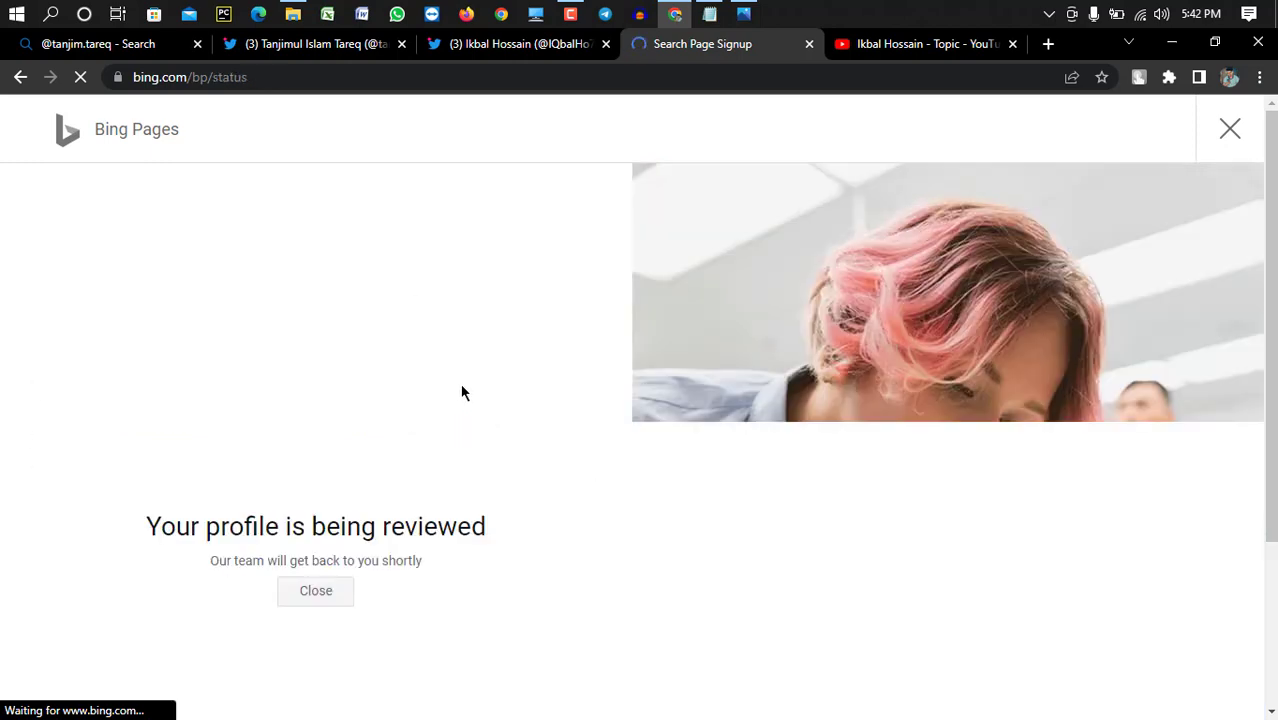
scroll(472, 310, "down", 1)
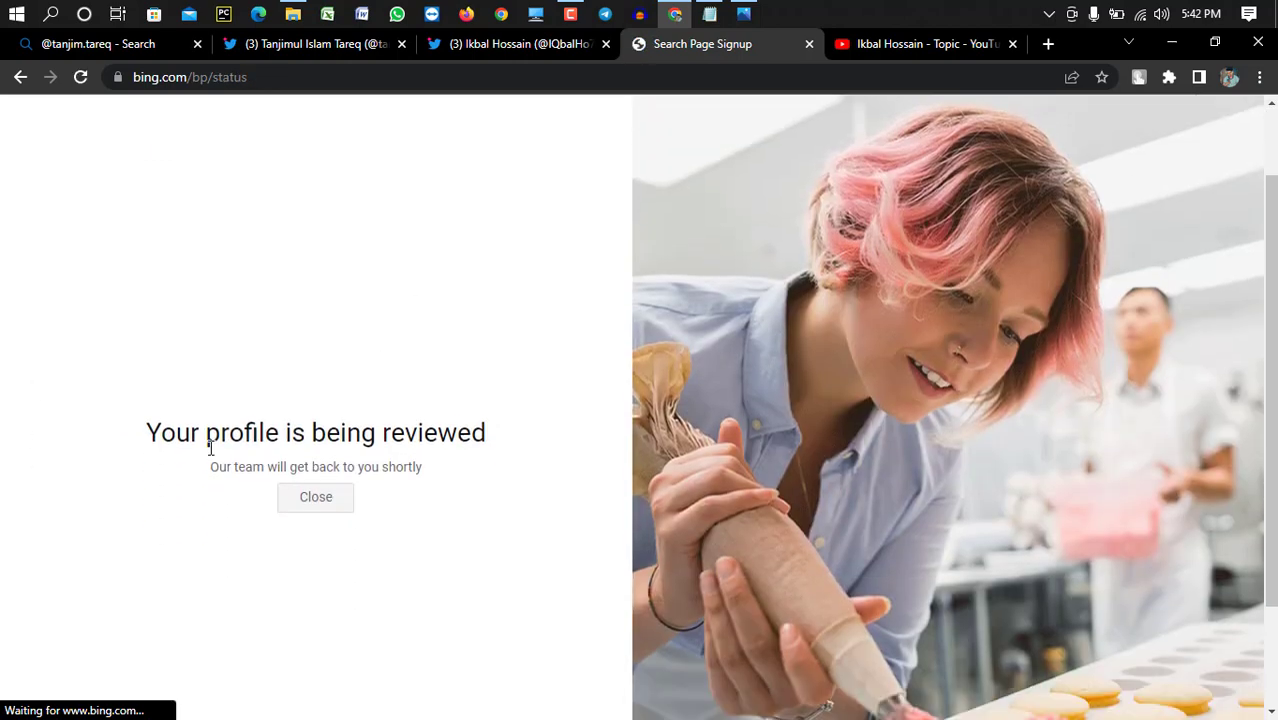
left_click_drag(160, 432, 486, 432)
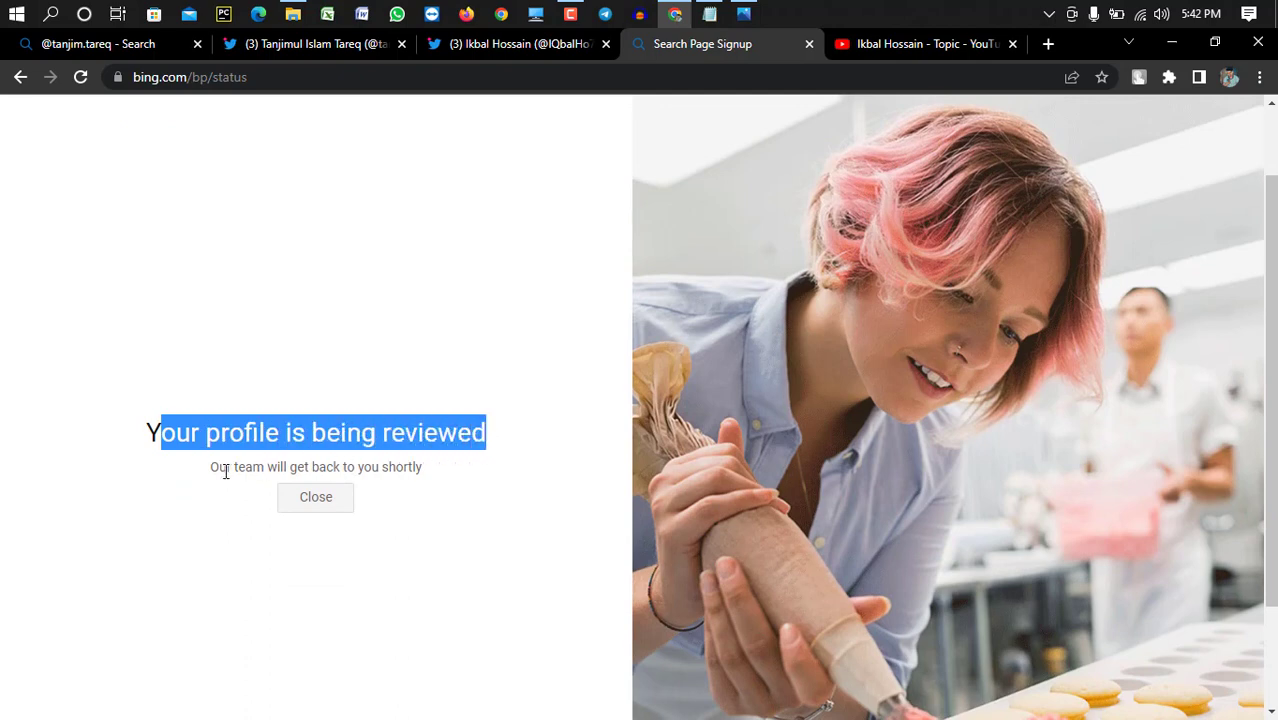
left_click_drag(226, 469, 368, 464)
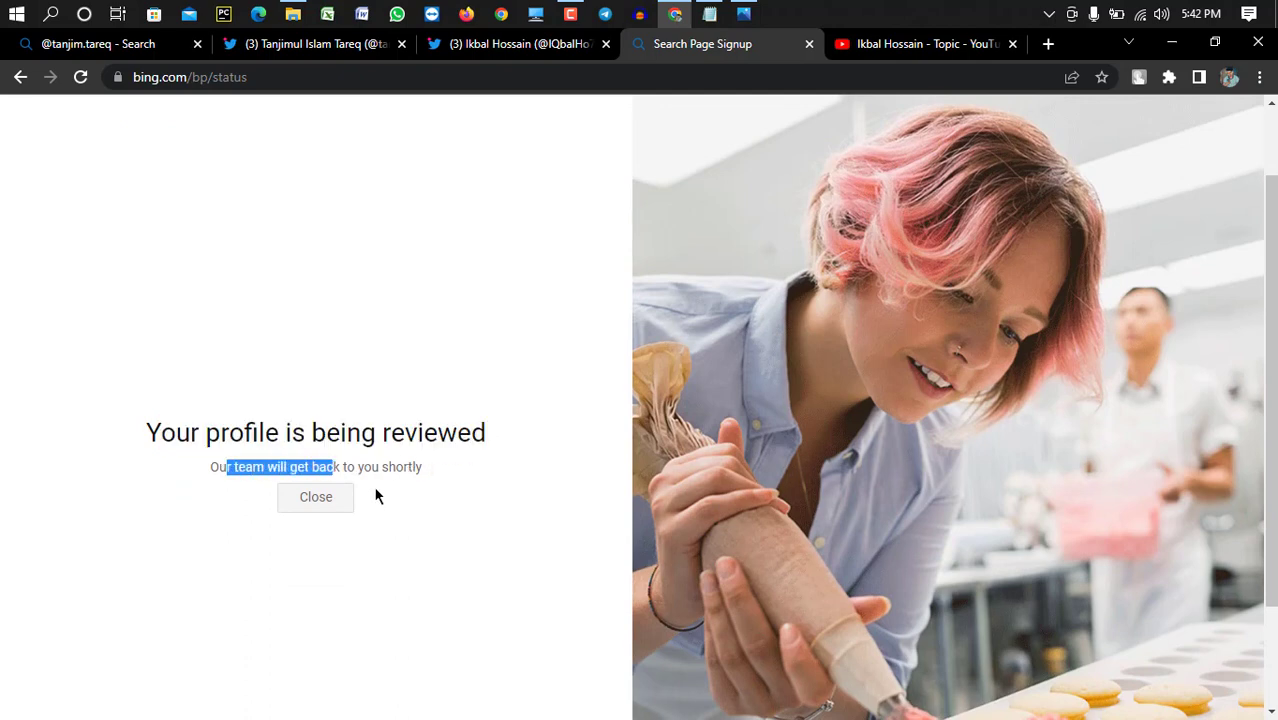
left_click(414, 500)
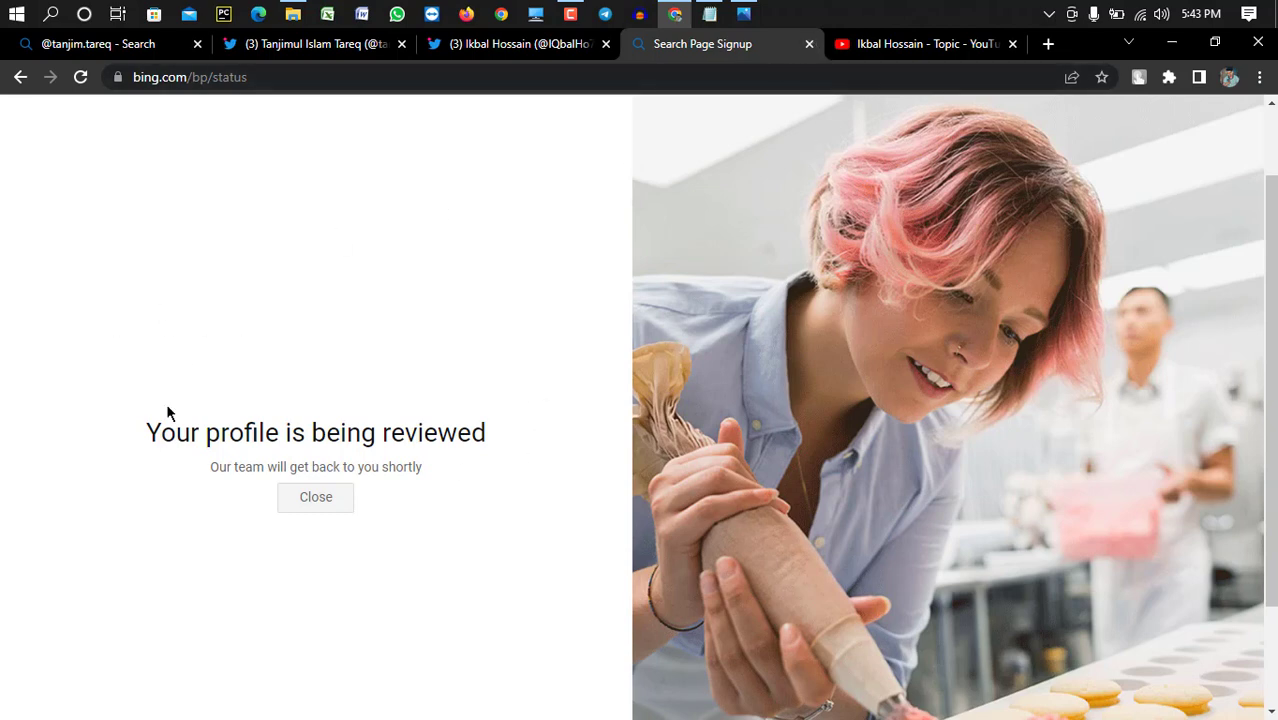
left_click_drag(144, 432, 497, 428)
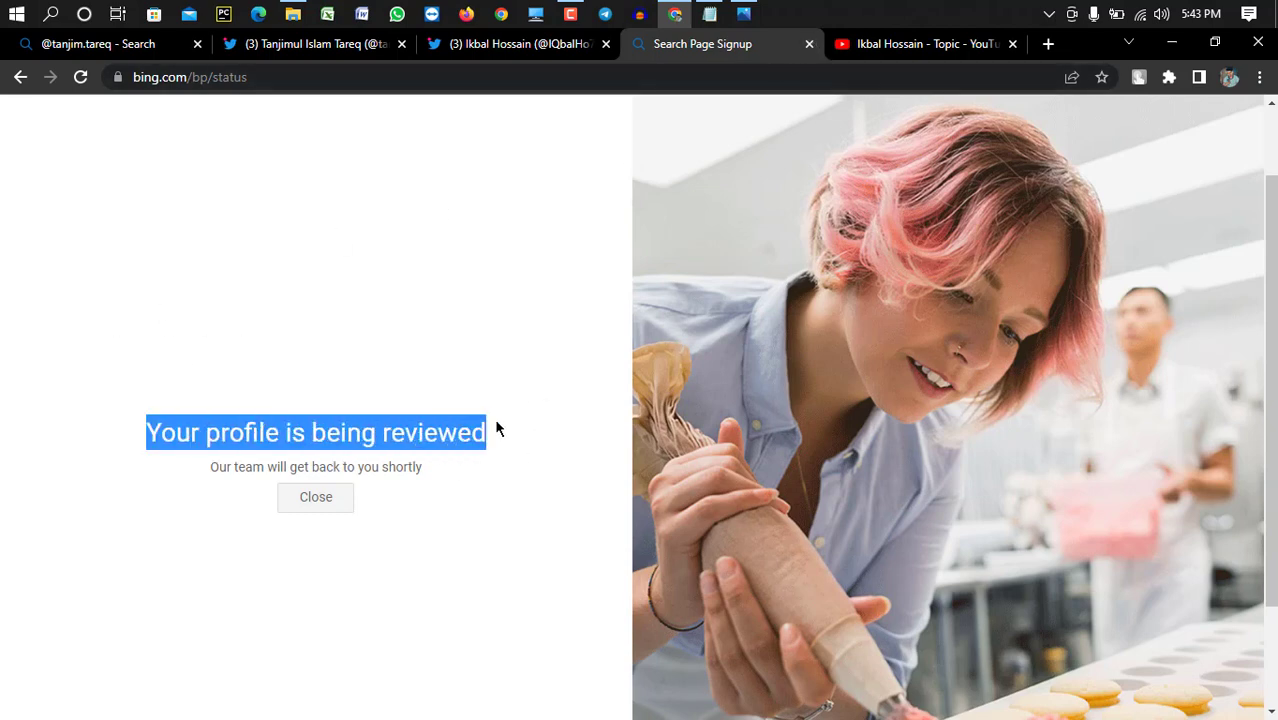
left_click(443, 423)
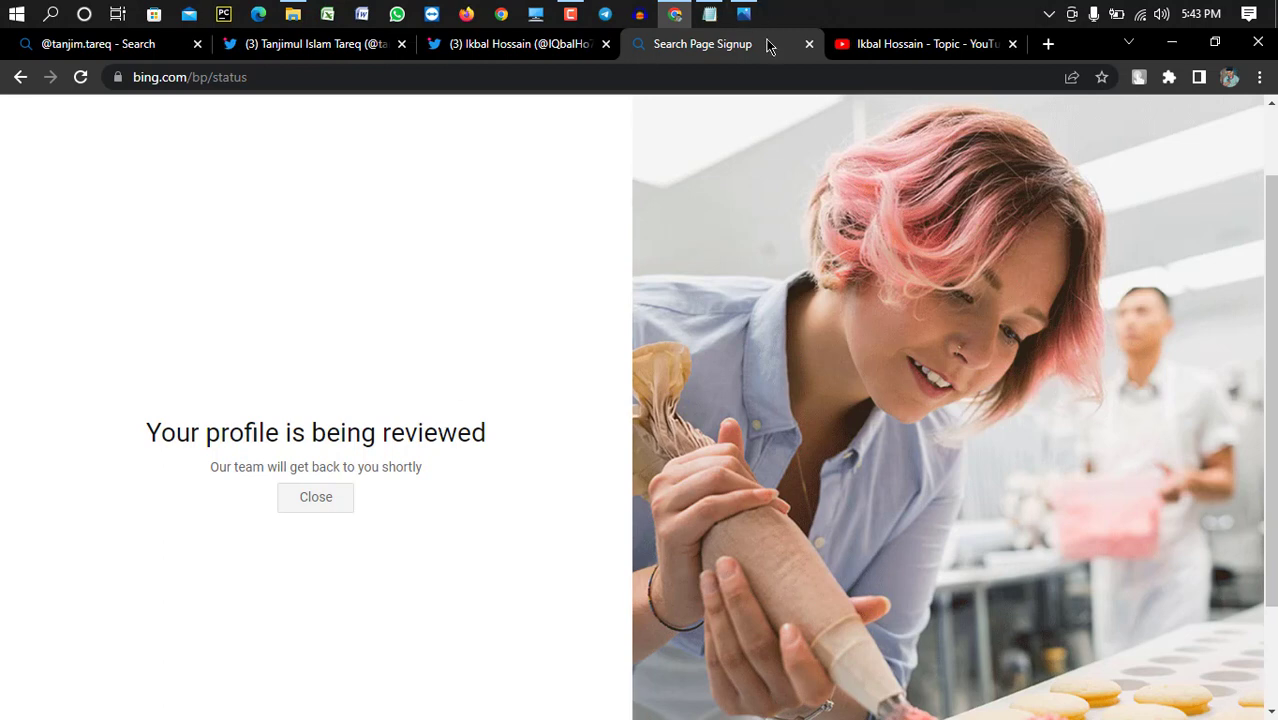
- Switch to the Chrome profile that owns an existing Bing page and open the Bing home page through a Google search for "bing"
left_click(1232, 78)
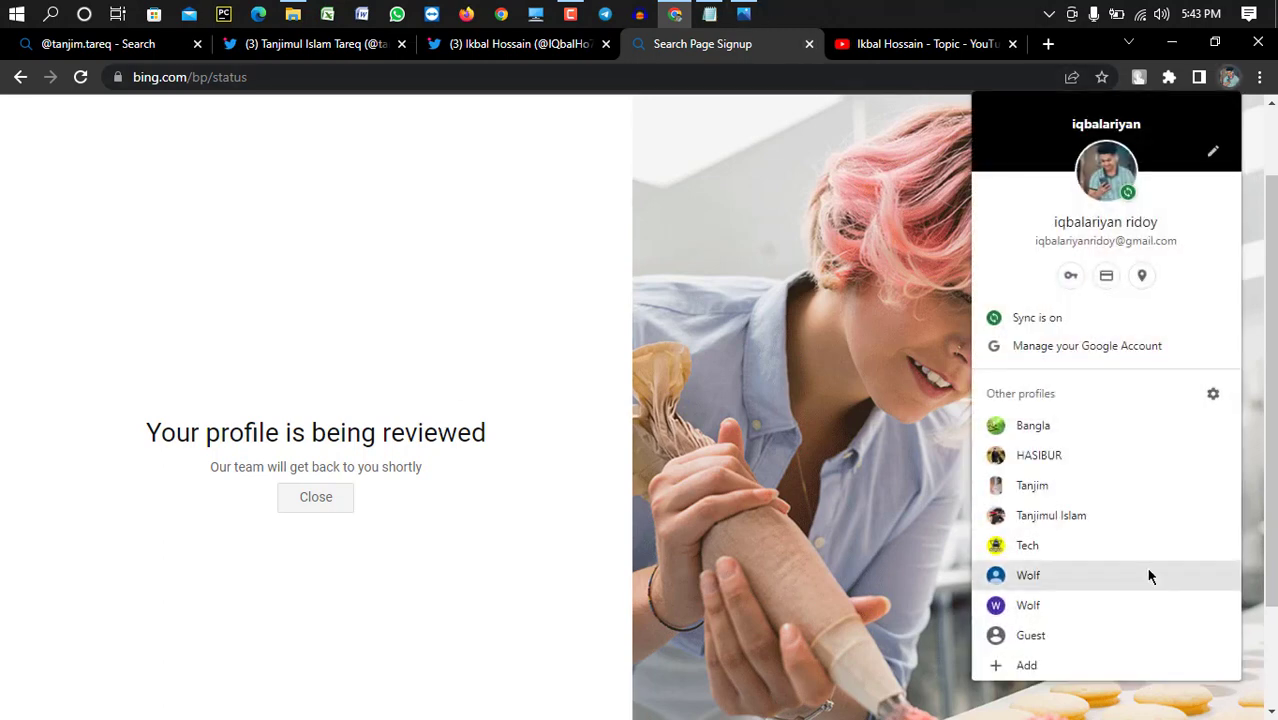
left_click(1141, 522)
left_click(271, 76)
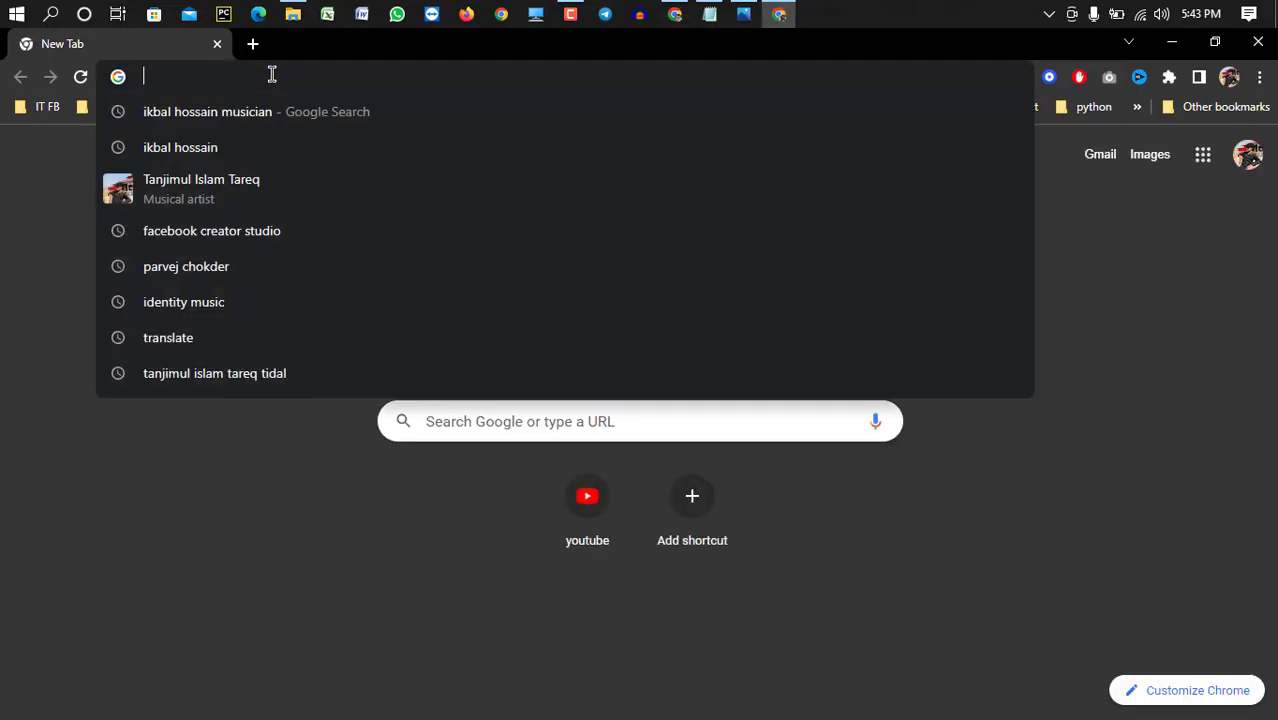
type("b")
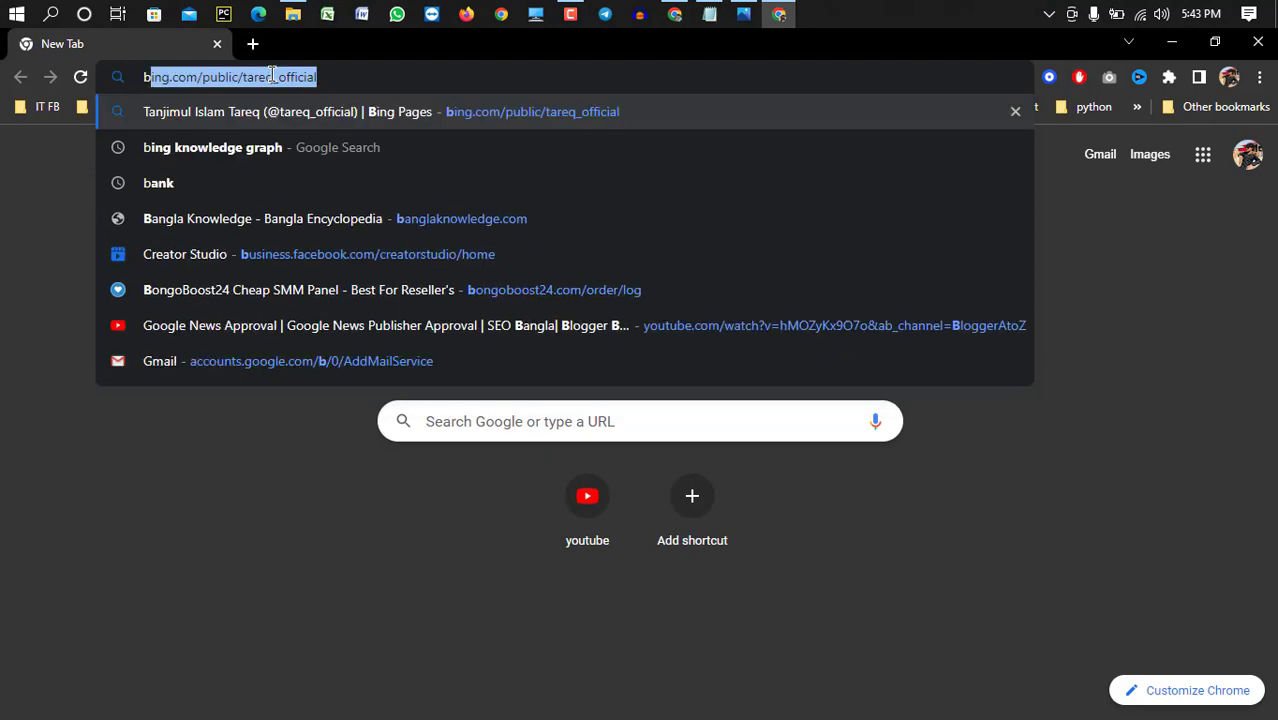
key("Down")
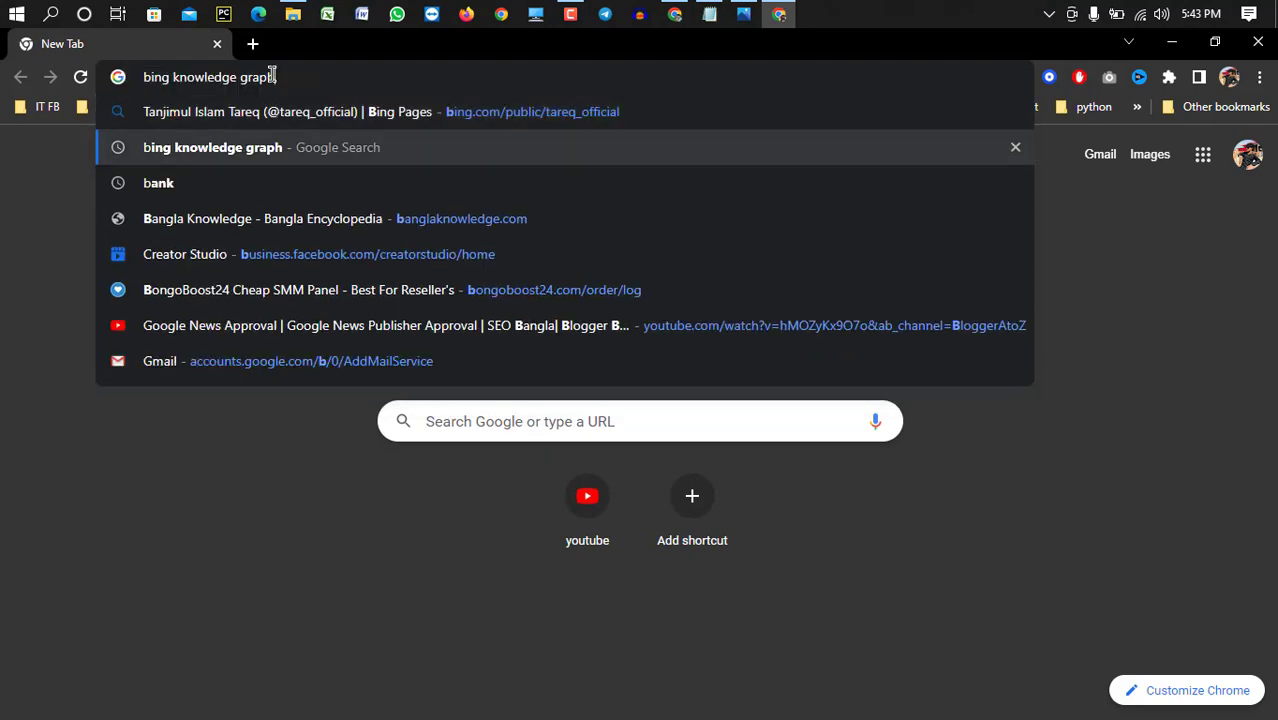
key("BackSpace")
key("BackSpace")
key("BackSpace")
key("BackSpace")
key("BackSpace")
key("BackSpace")
key("BackSpace")
key("BackSpace")
key("BackSpace")
key("BackSpace")
key("BackSpace")
key("BackSpace")
key("BackSpace")
key("BackSpace")
key("BackSpace")
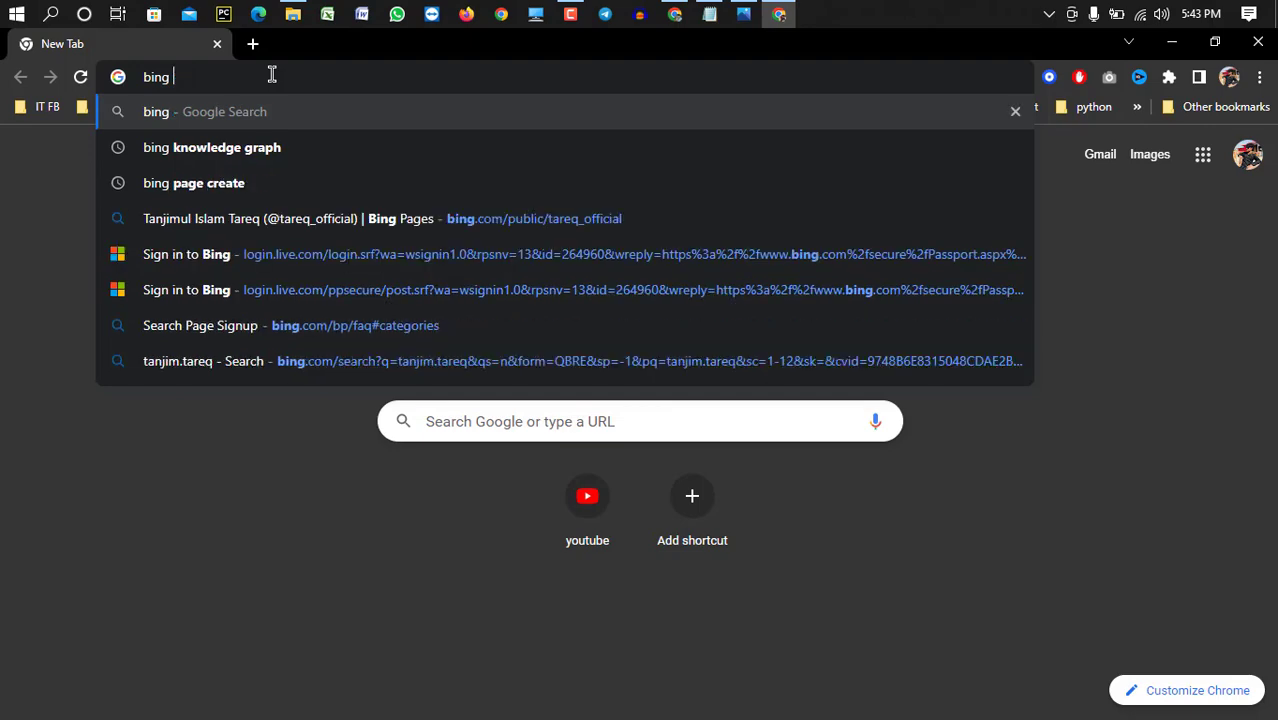
key("Return")
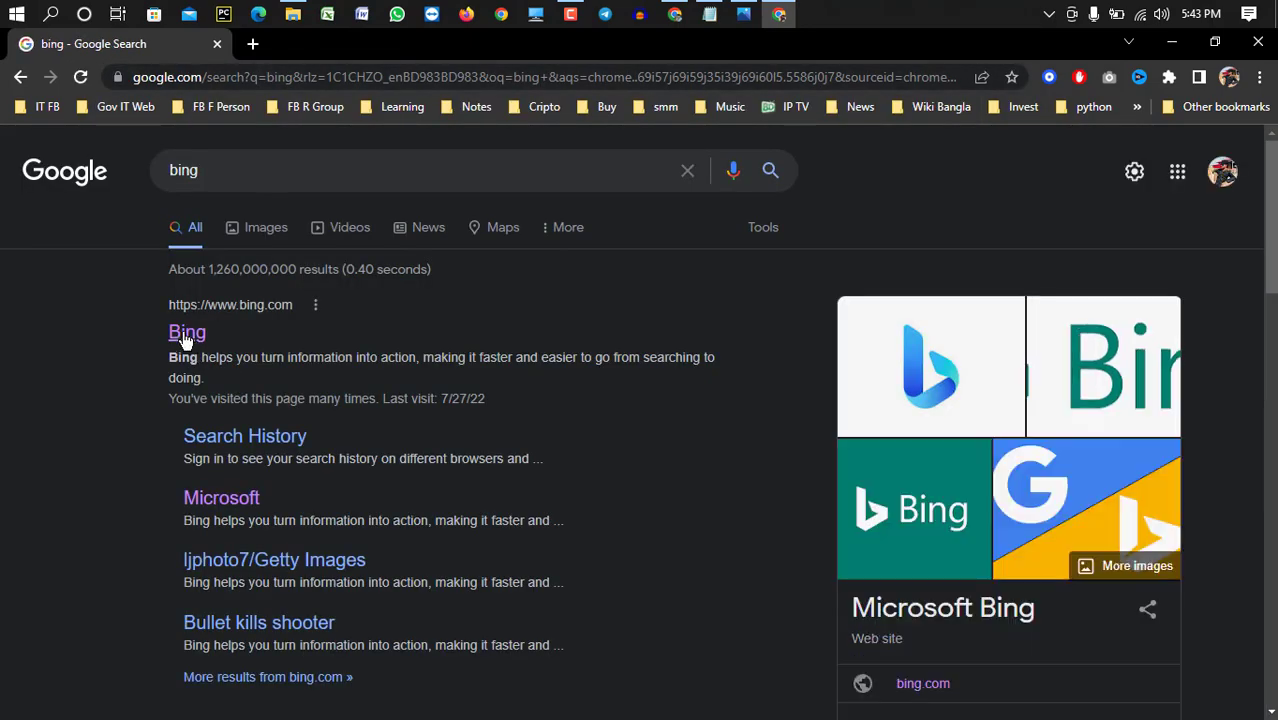
left_click(188, 331)
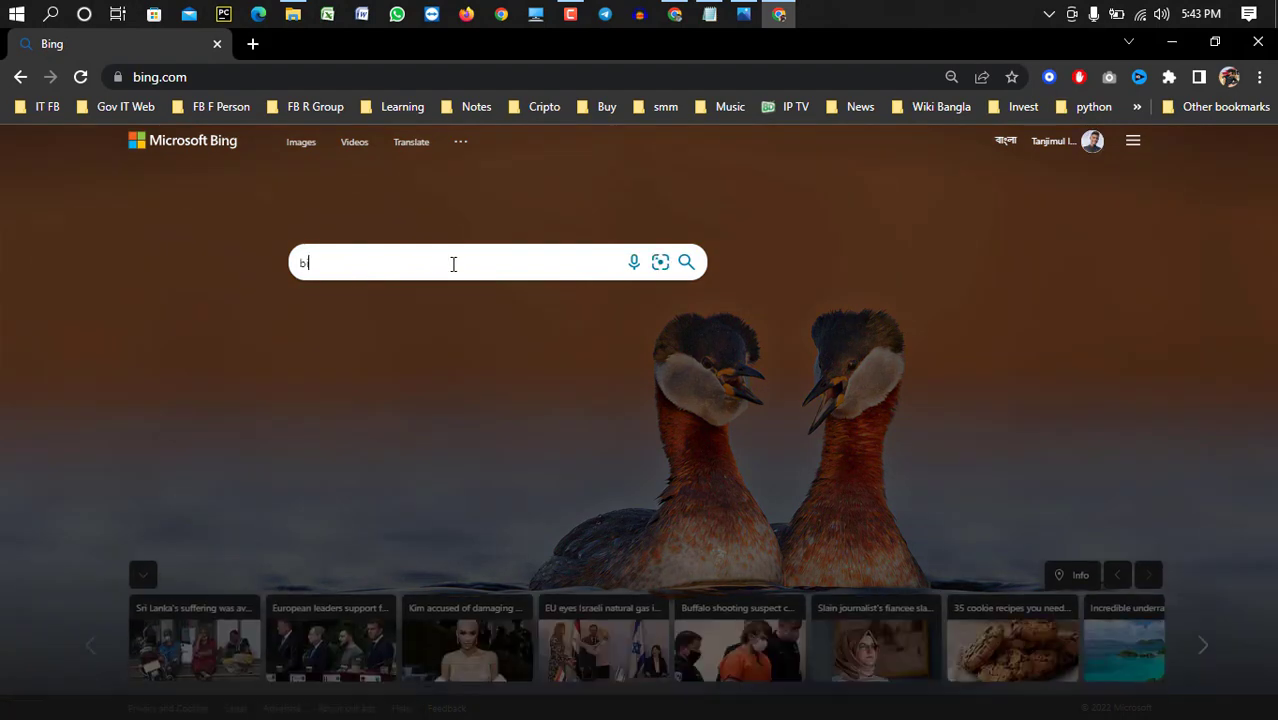
- Search Bing for "bing create page" and open the Search Page Signup result
type("bing create page")
key("Return")
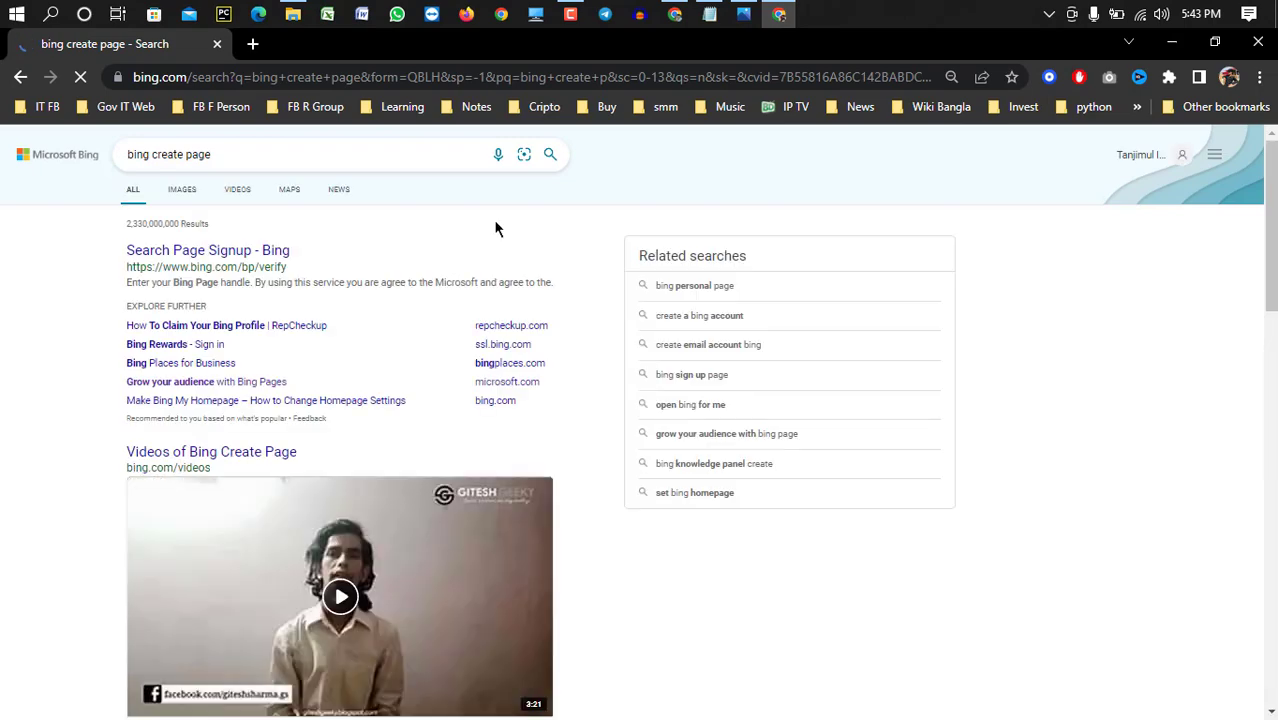
left_click(953, 77)
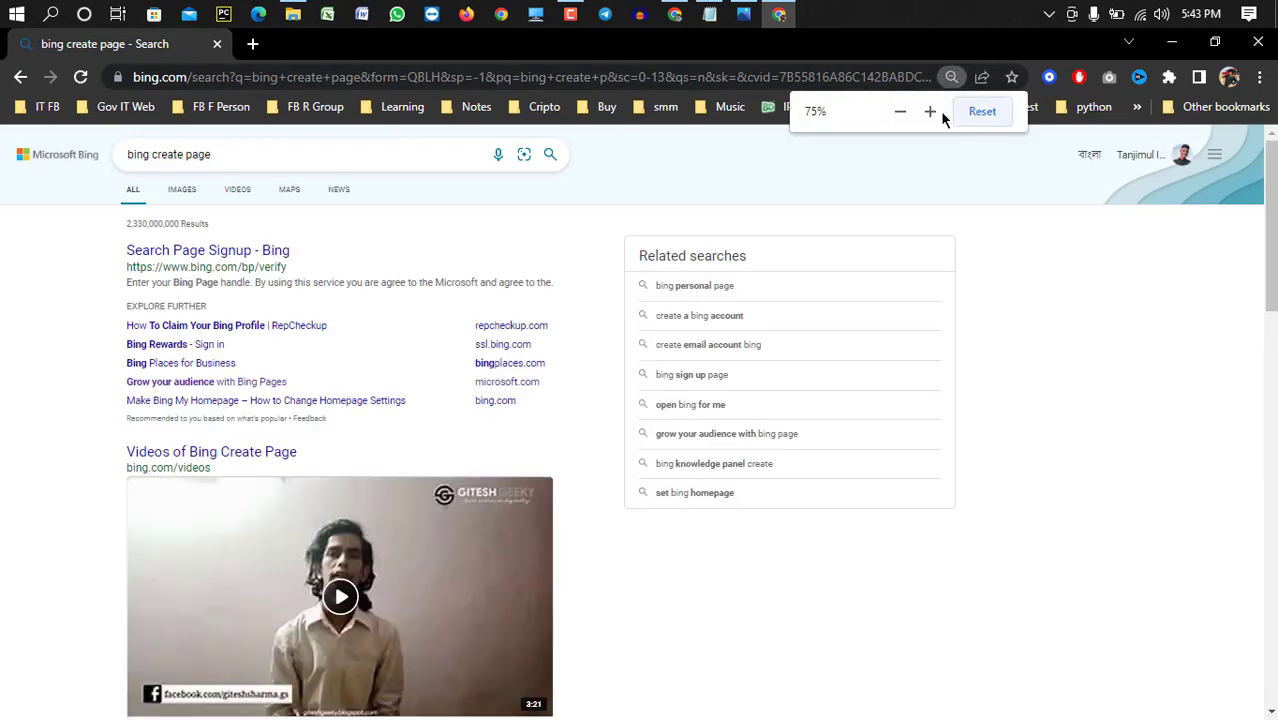
left_click(930, 112)
left_click(930, 112)
left_click(930, 112)
left_click(930, 112)
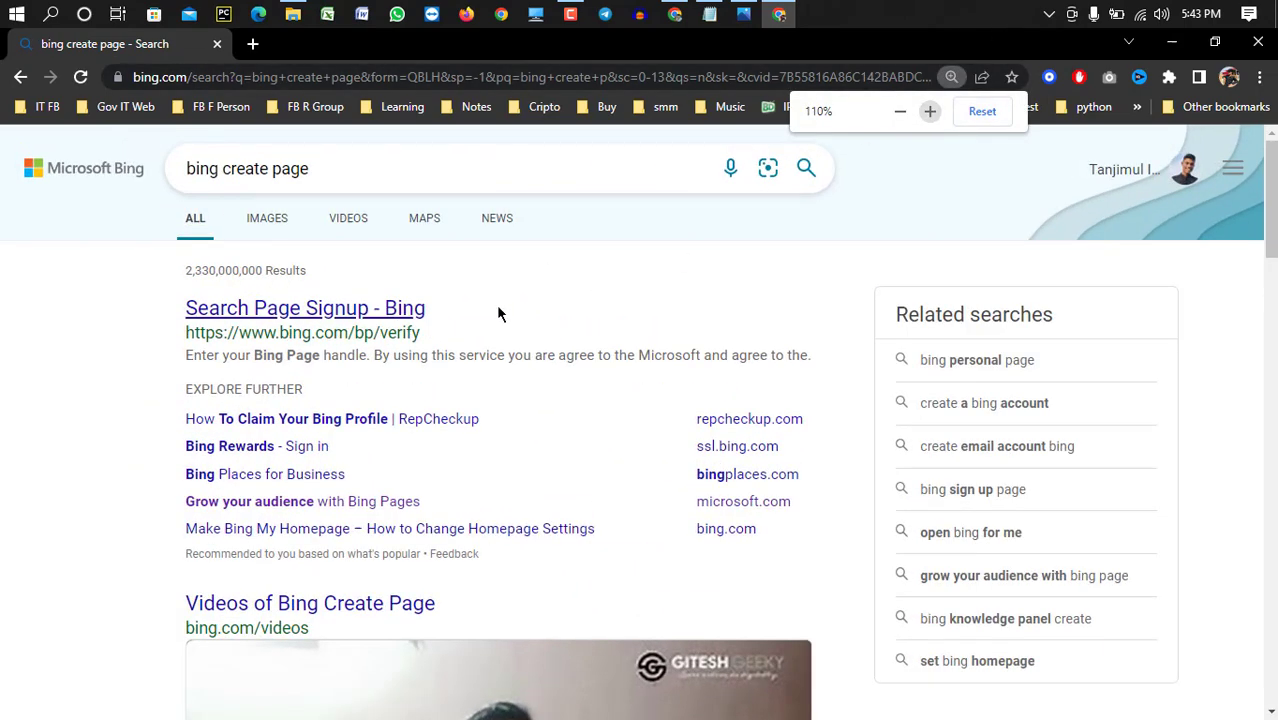
left_click(371, 307)
- Enter the saved Bing Page handle that starts with @ and continue with the signed-in Microsoft account
left_click(274, 486)
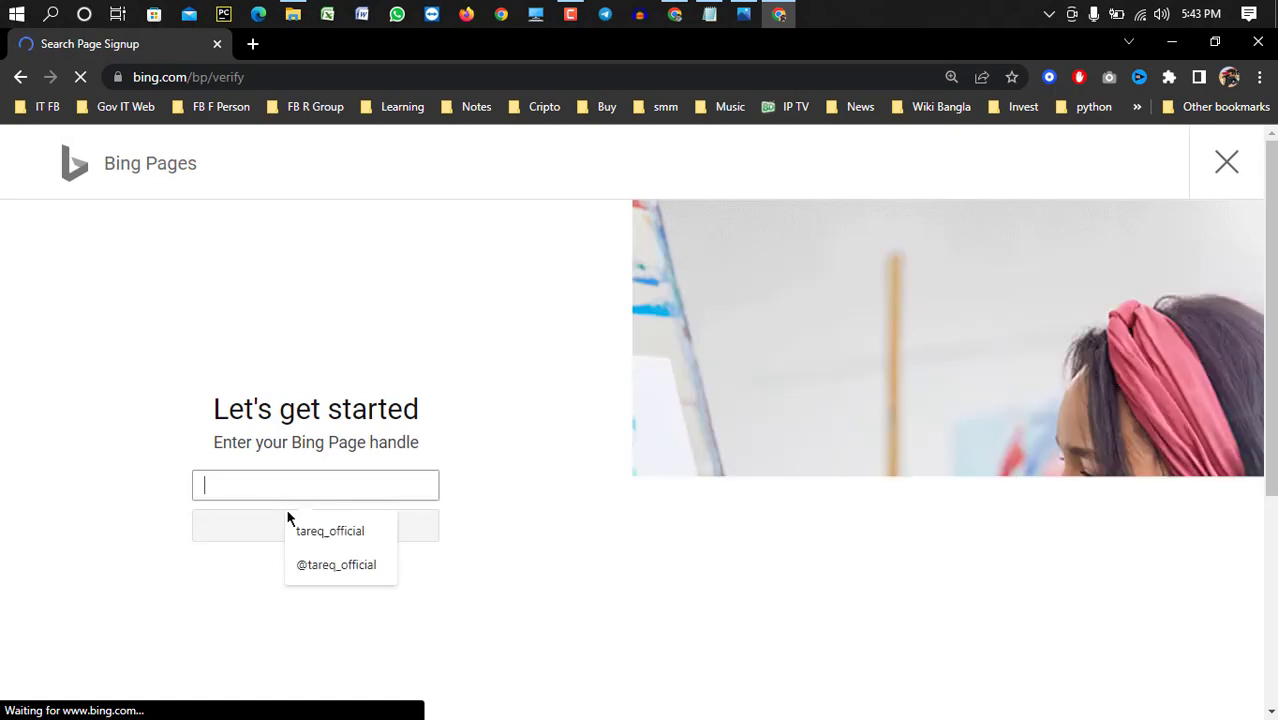
left_click(318, 569)
left_click(280, 530)
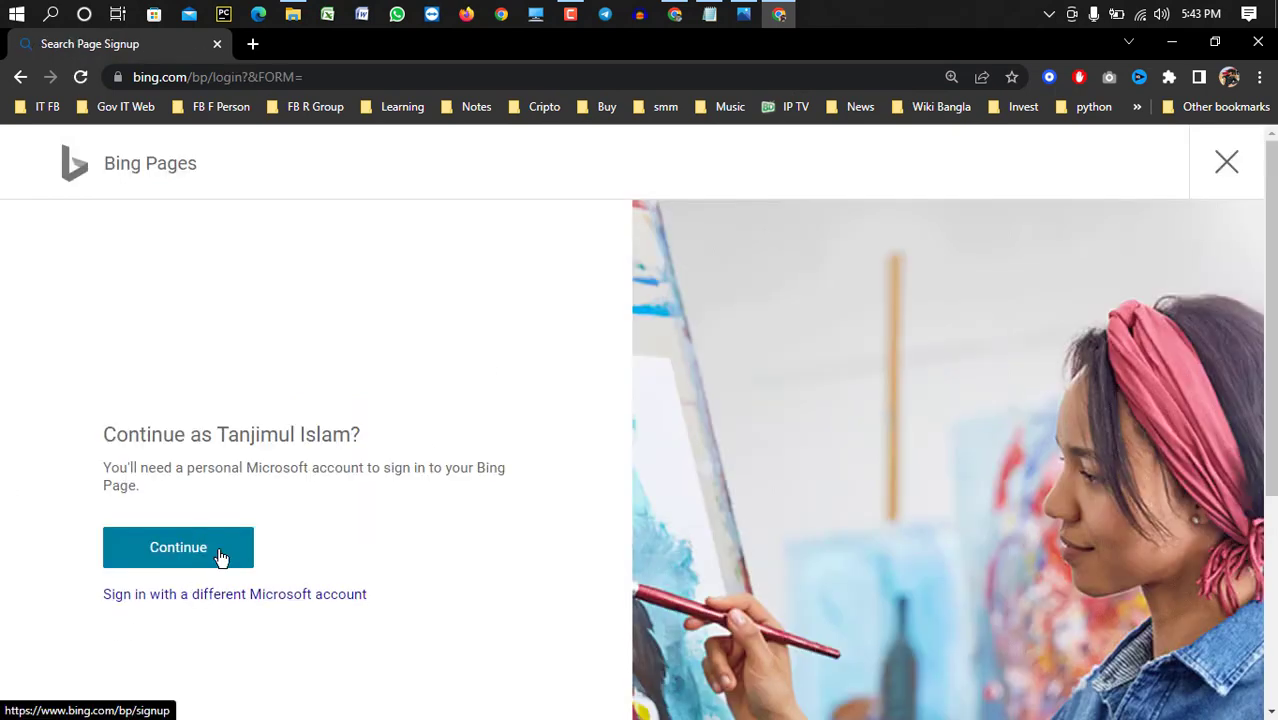
left_click(220, 556)
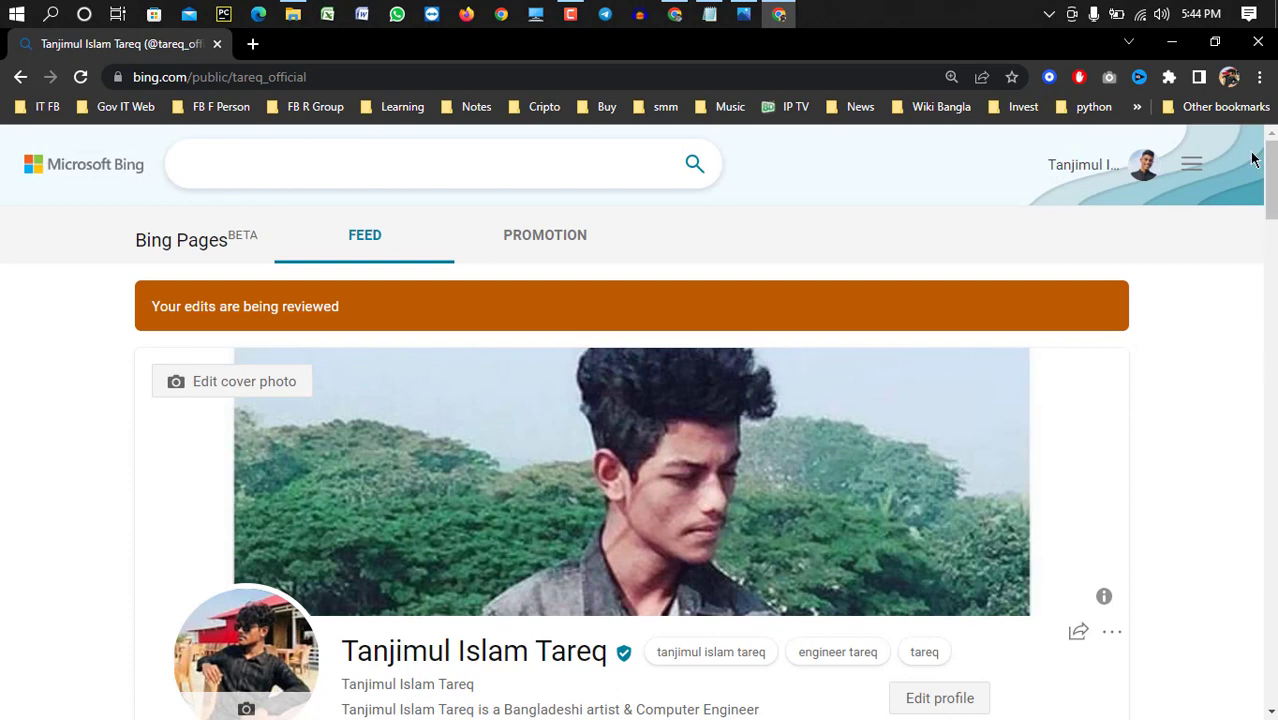
- Examine the existing Bing page's cover photo, profile details and social links, and view its claimed search card in Screenshot_2.png
scroll(1273, 160, "down", 3)
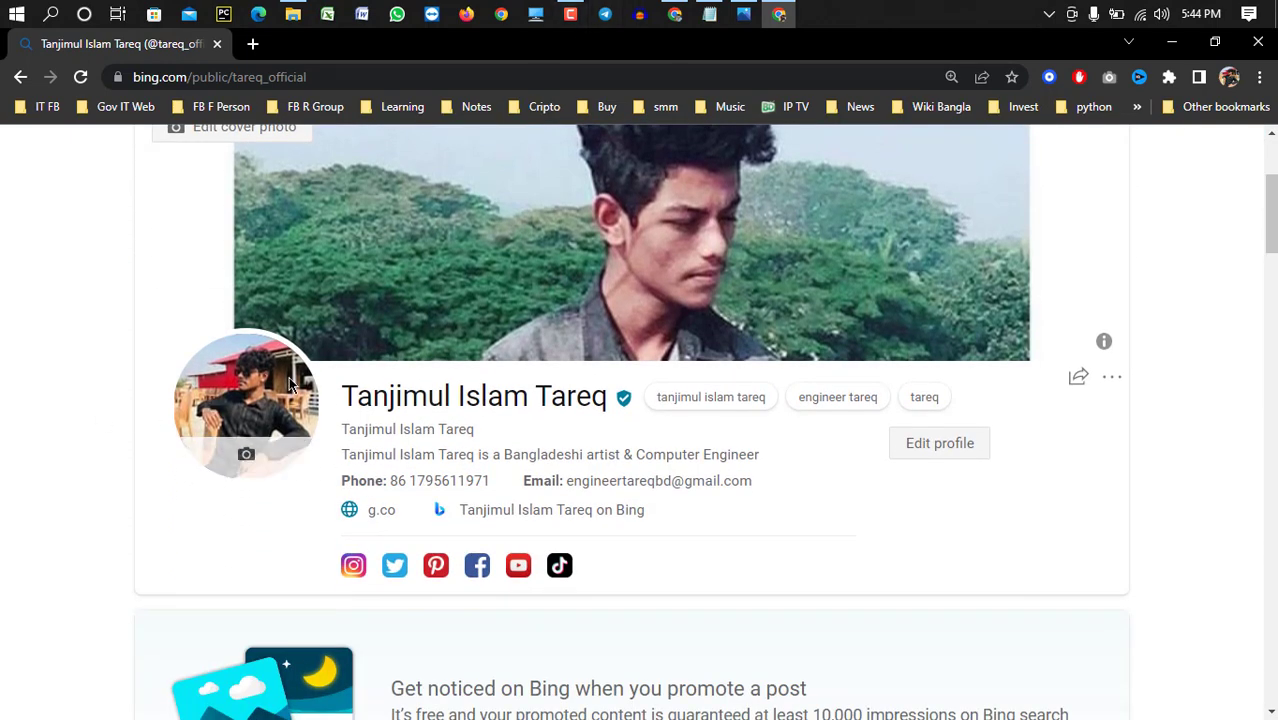
left_click(743, 15)
scroll(390, 495, "up", 3)
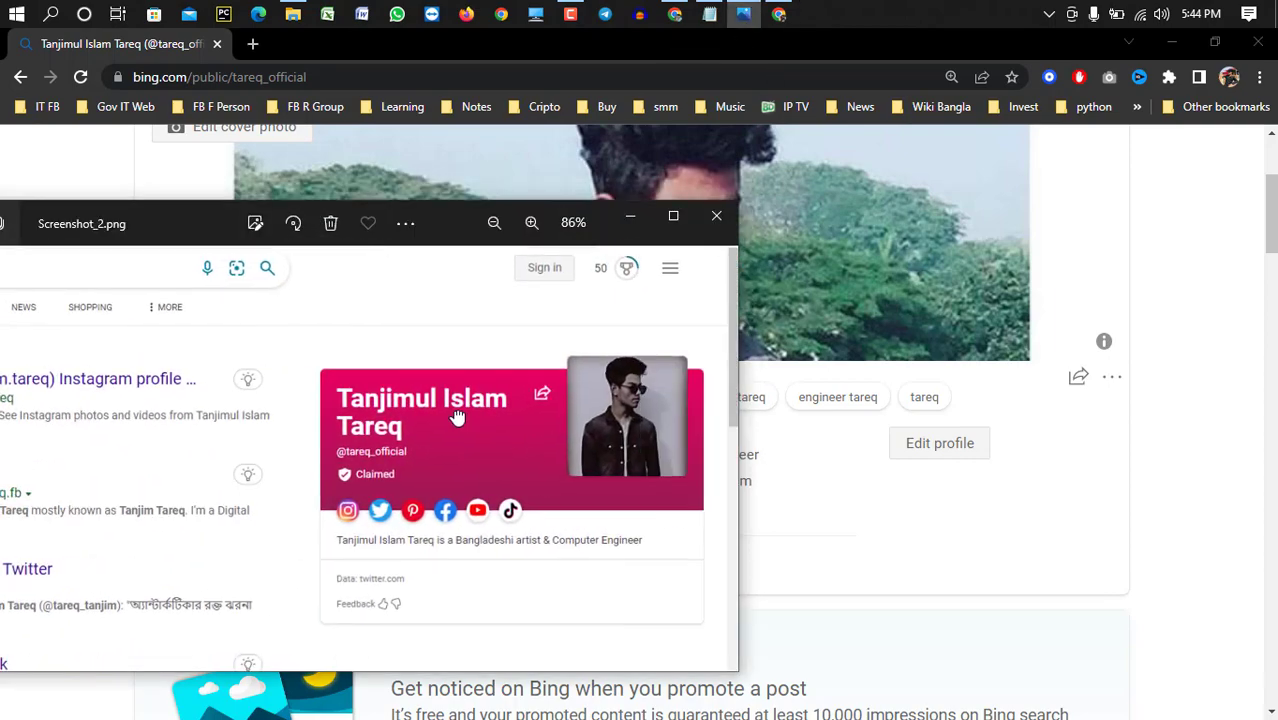
scroll(672, 308, "up", 3)
left_click(713, 222)
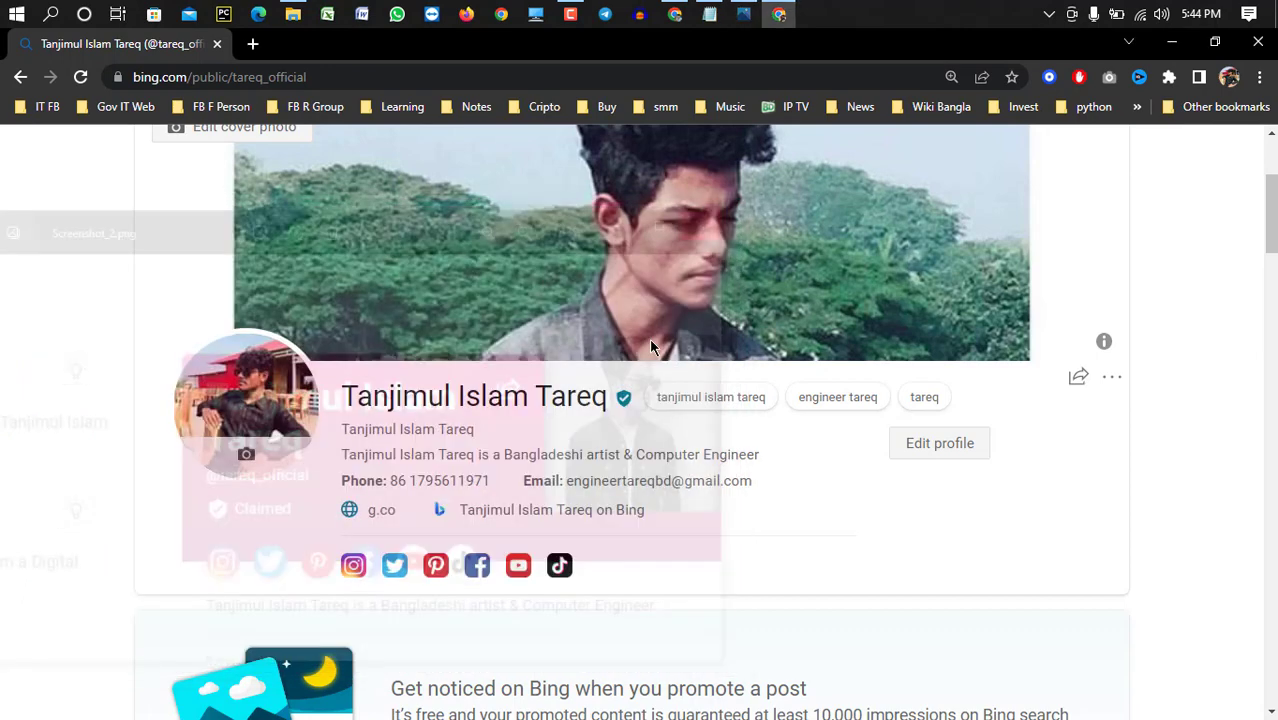
scroll(882, 525, "up", 2)
scroll(553, 410, "down", 2)
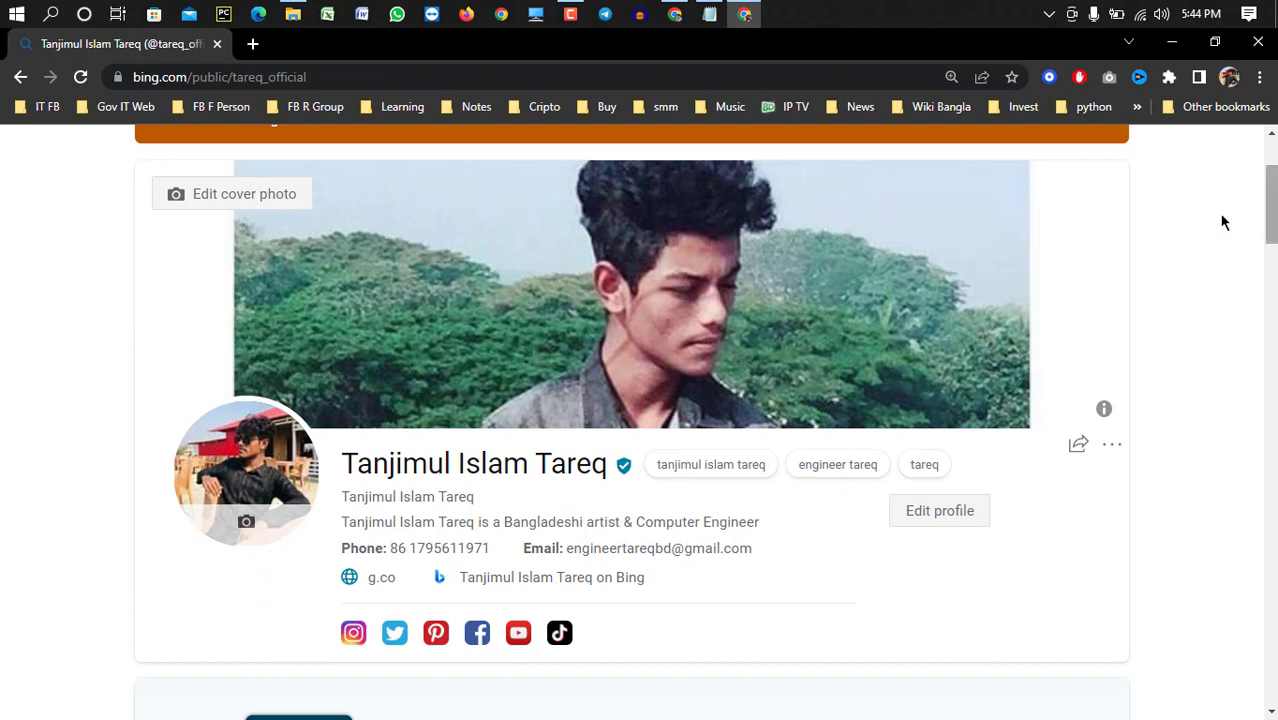
scroll(1221, 220, "up", 2)
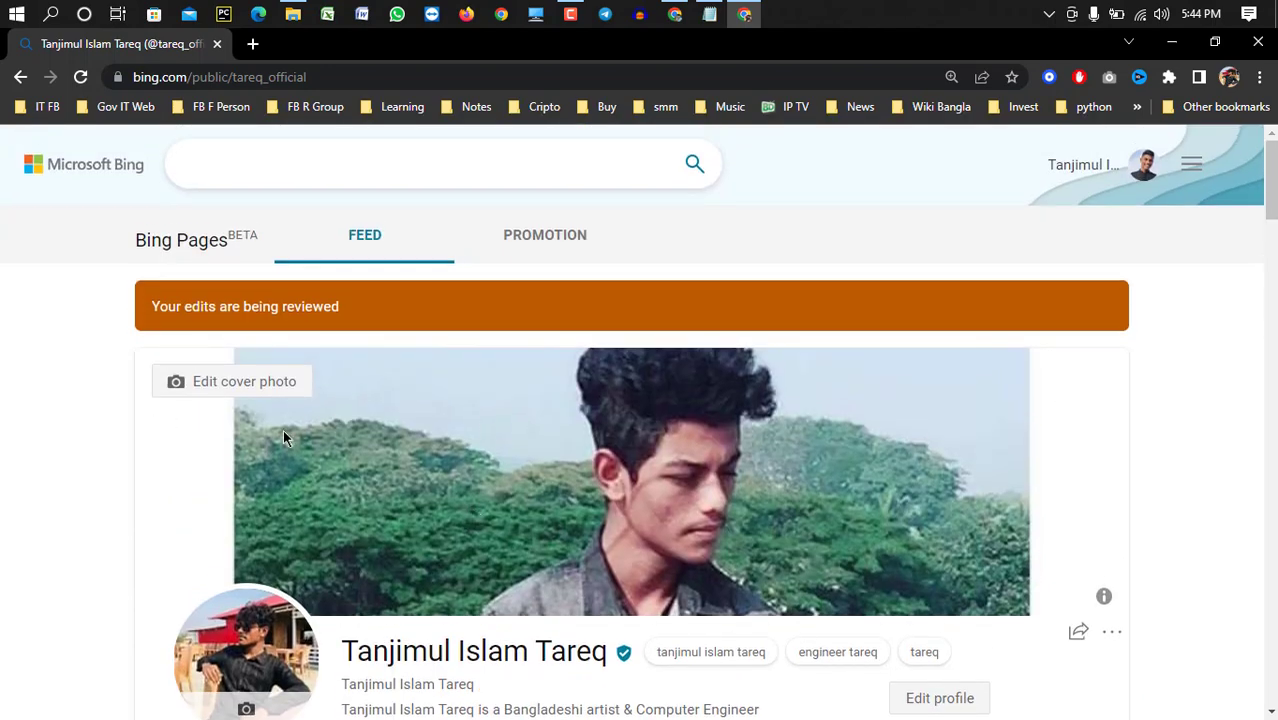
scroll(330, 560, "down", 2)
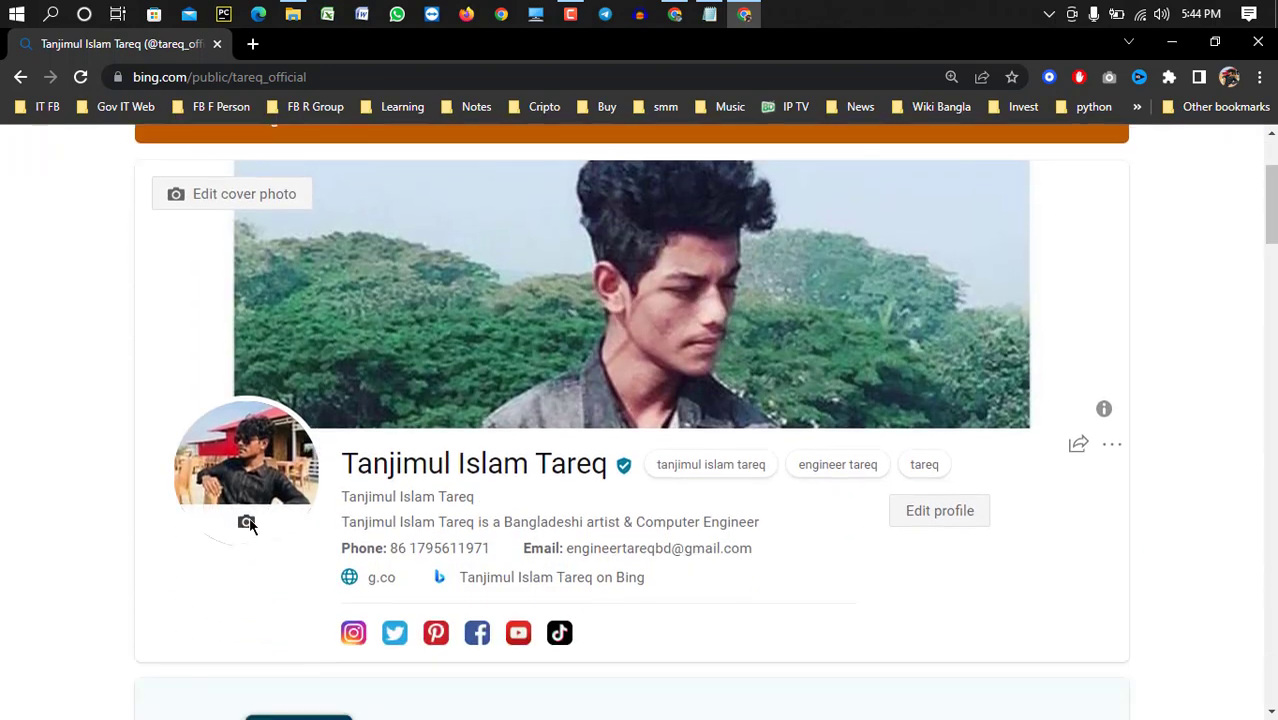
- Open the profile picture choices and compare the Twitter, Pinterest and Youtube pictures, leaving the Twitter picture selected
left_click(246, 524)
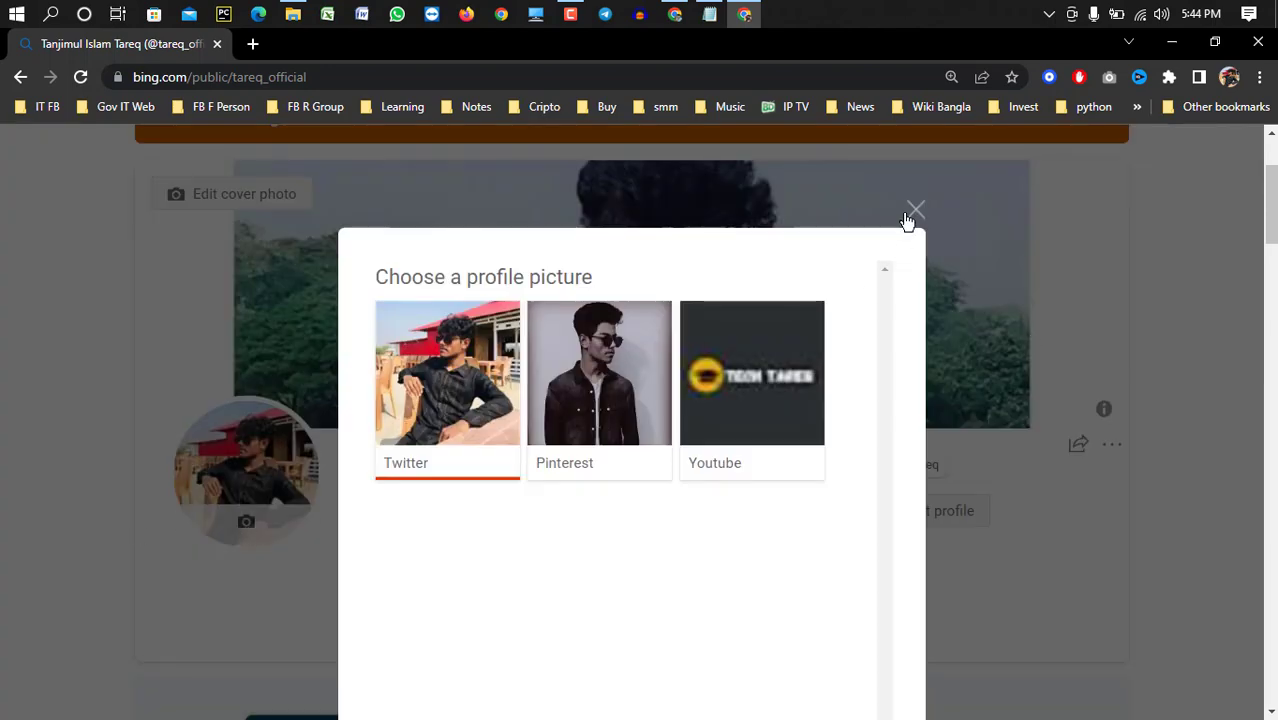
left_click(915, 210)
left_click(247, 521)
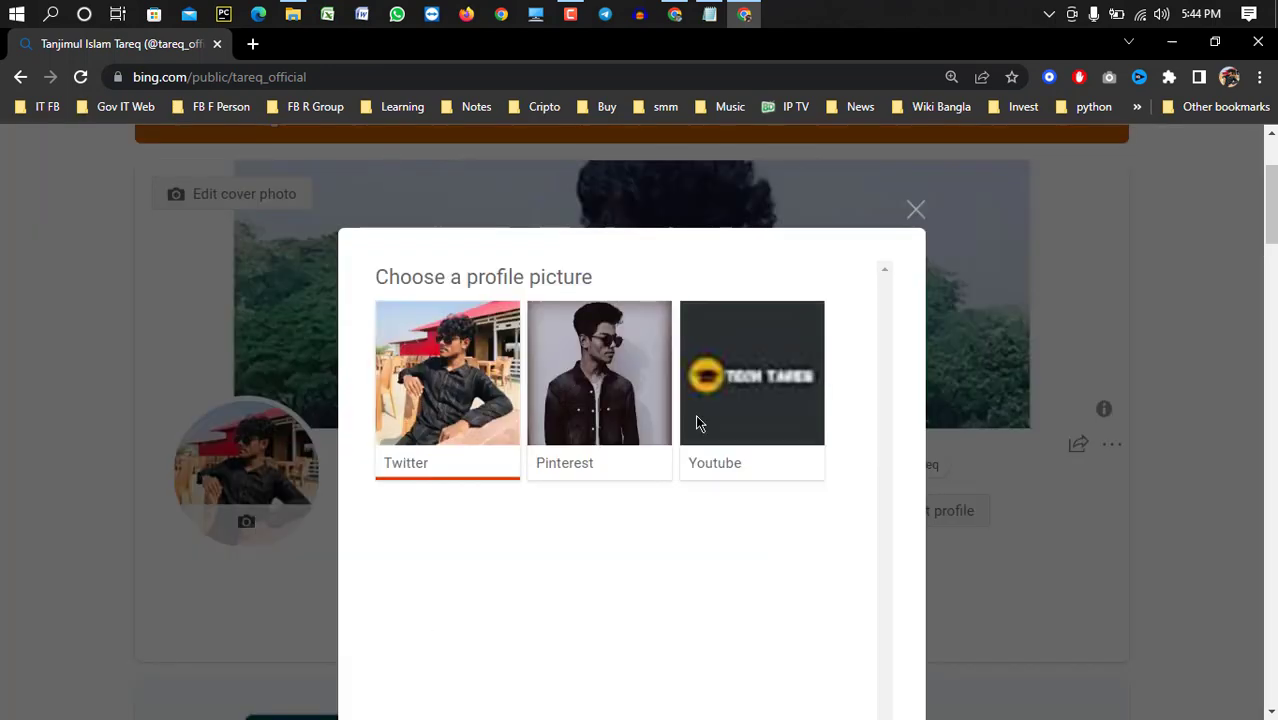
left_click_drag(376, 277, 585, 277)
left_click(593, 297)
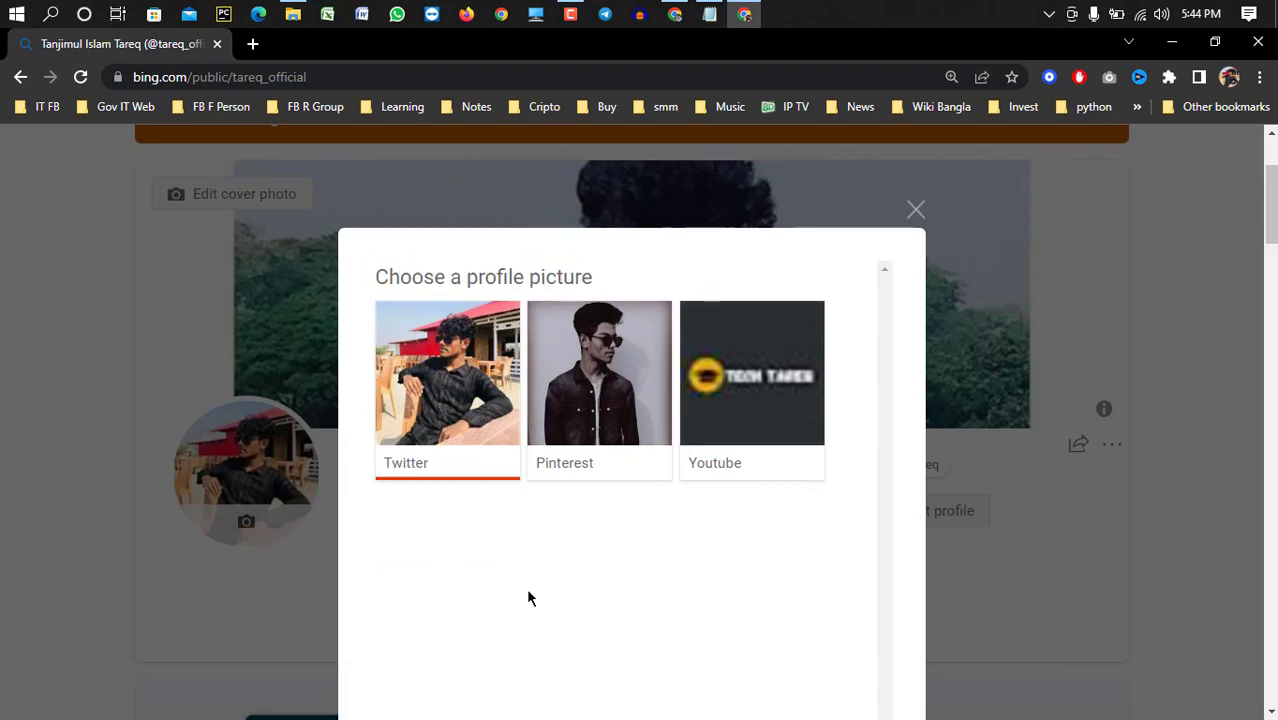
scroll(739, 599, "down", 3)
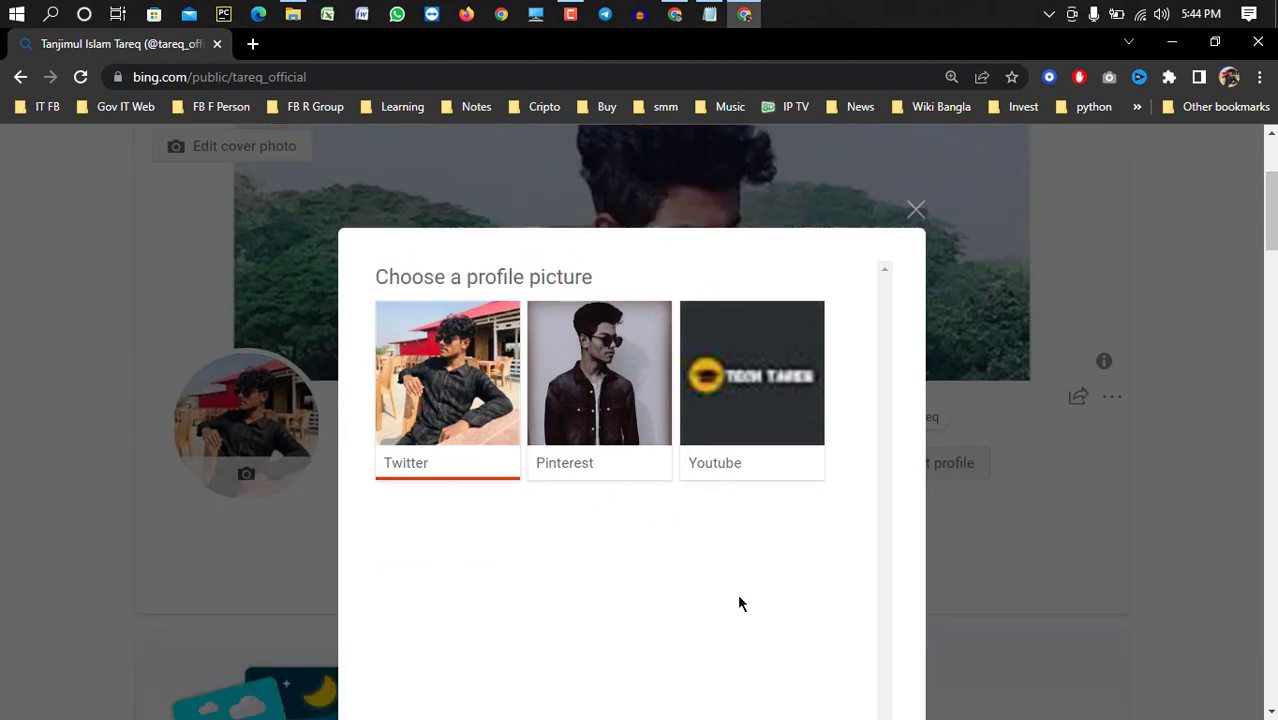
scroll(486, 557, "down", 3)
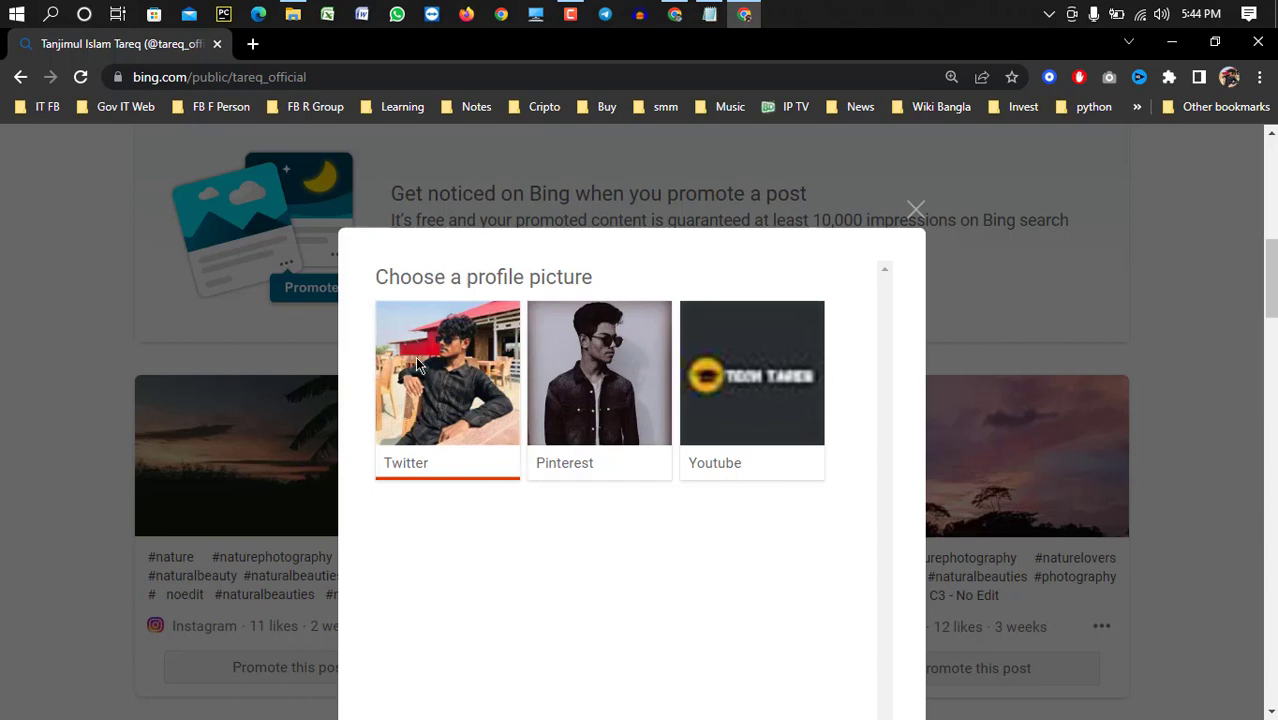
left_click(612, 386)
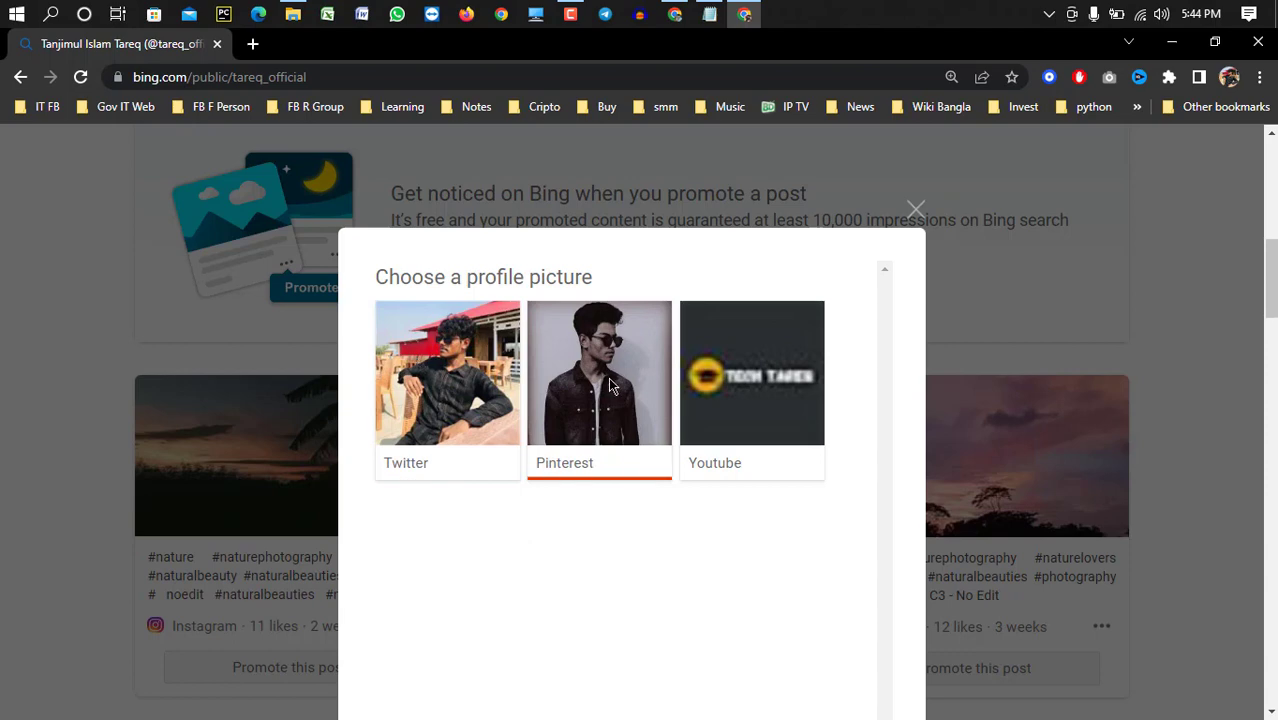
left_click(449, 374)
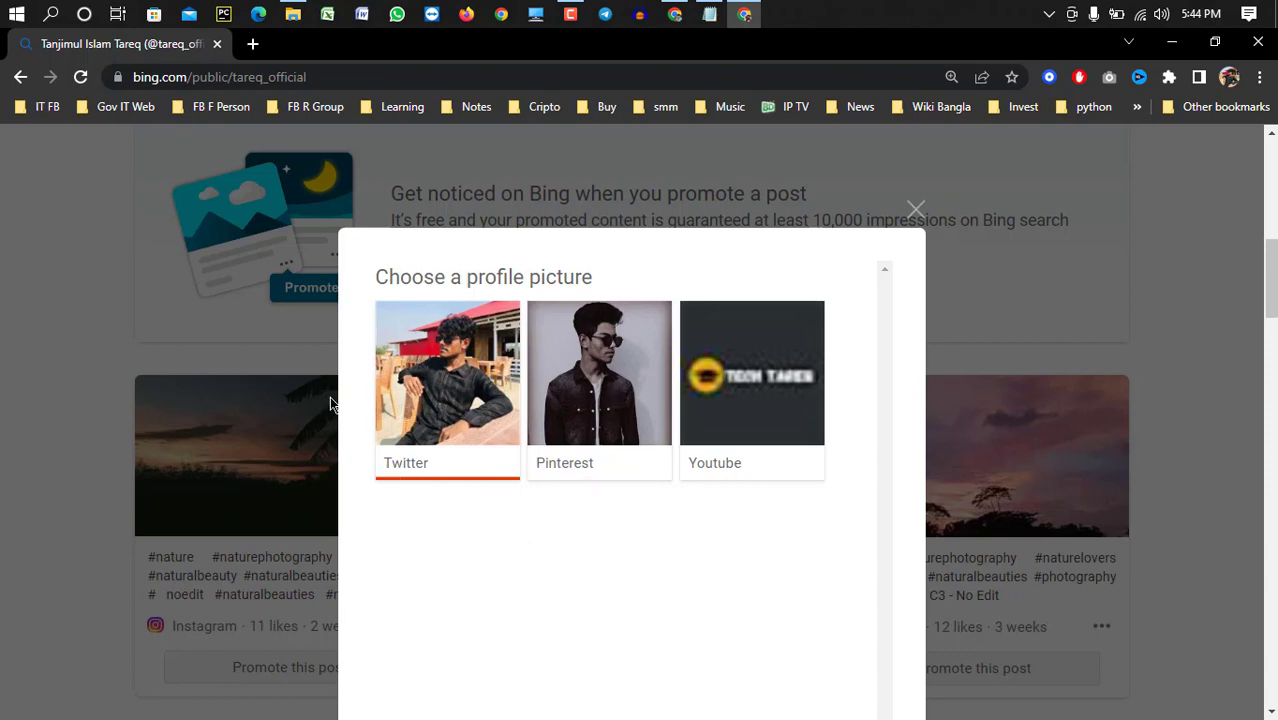
scroll(953, 340, "down", 1)
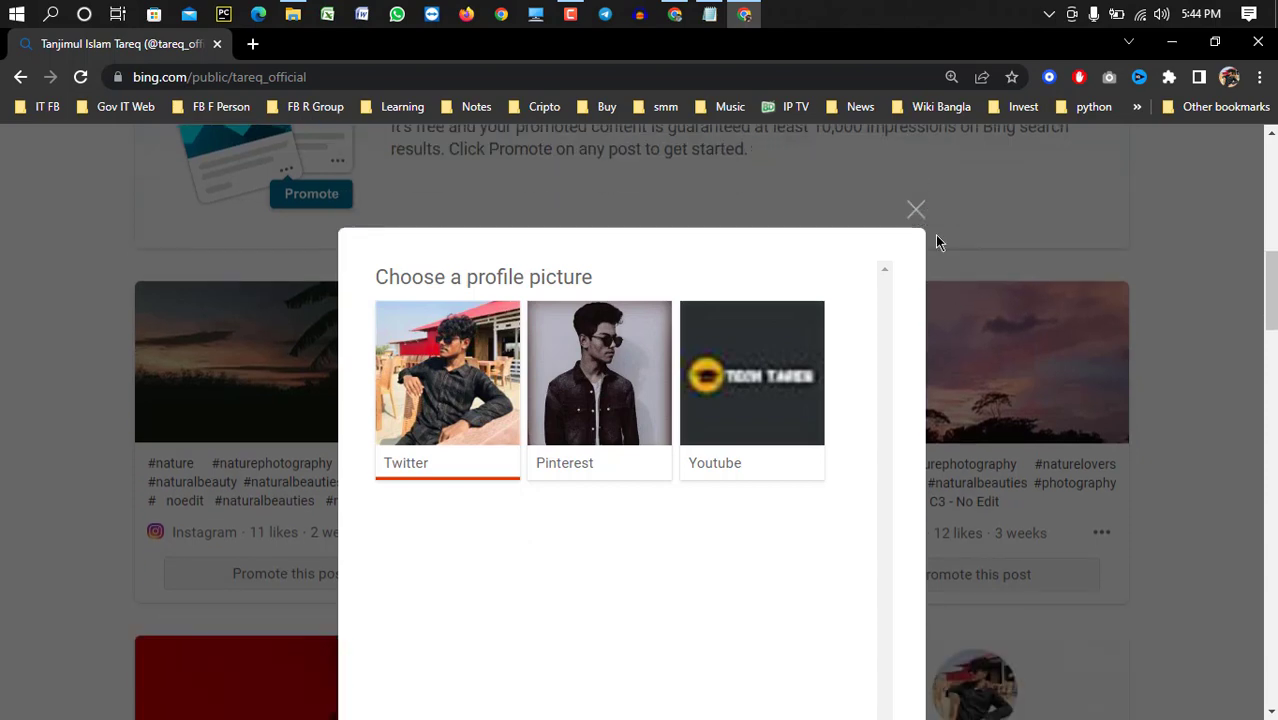
- Reduce the browser page zoom to 75% so the whole profile picture dialog fits on screen
left_click(952, 77)
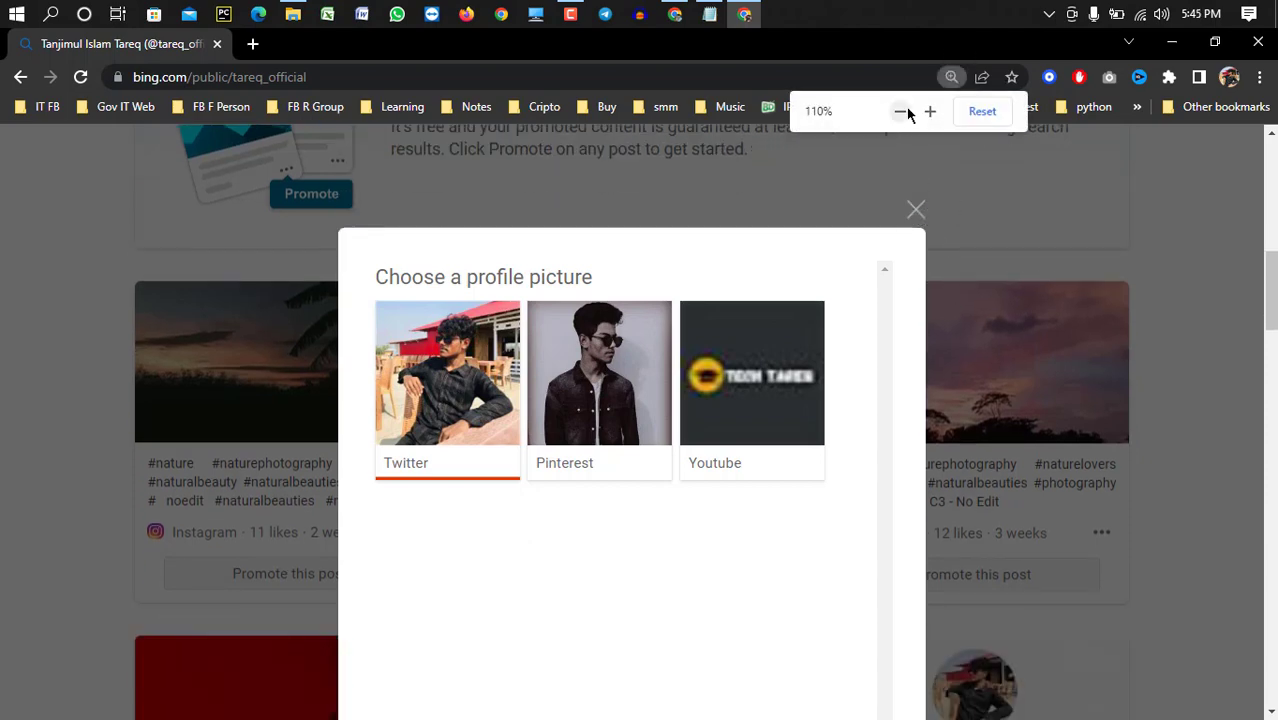
left_click(900, 111)
left_click(900, 111)
left_click(900, 111)
left_click(900, 111)
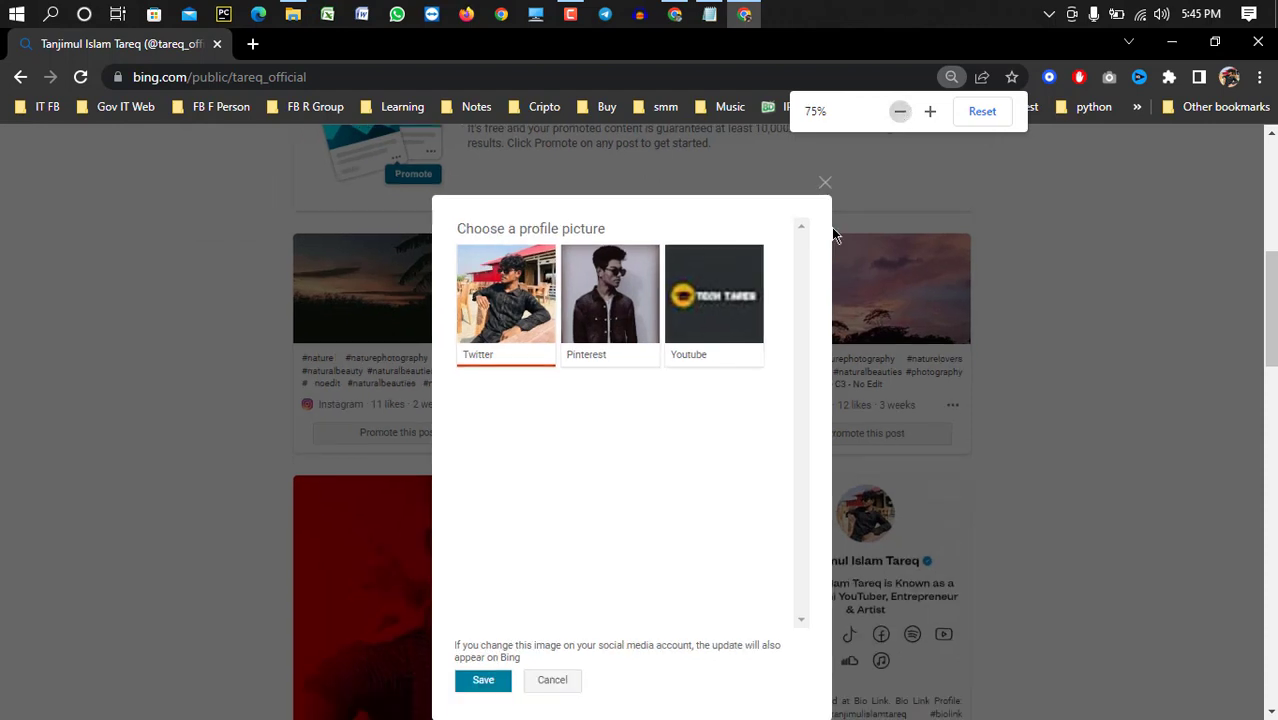
- Try the Pinterest profile picture, reselect the Twitter one and close the picture chooser without saving
left_click(597, 315)
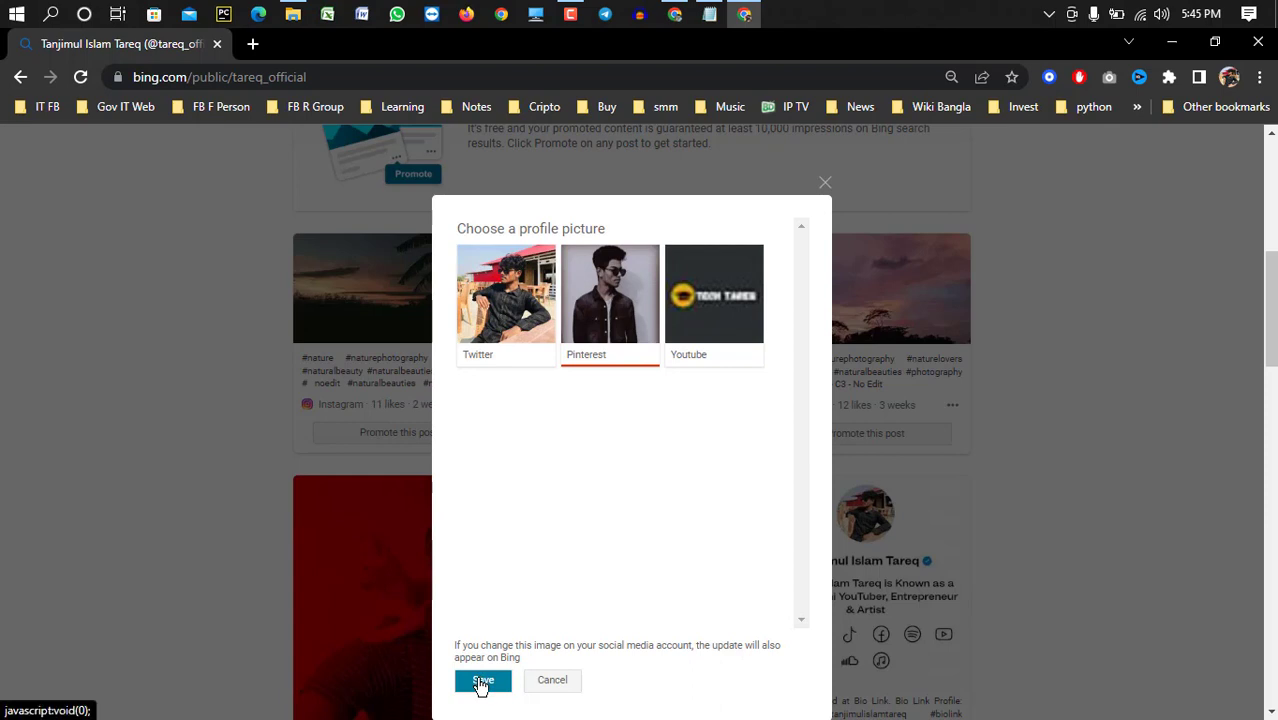
left_click(516, 282)
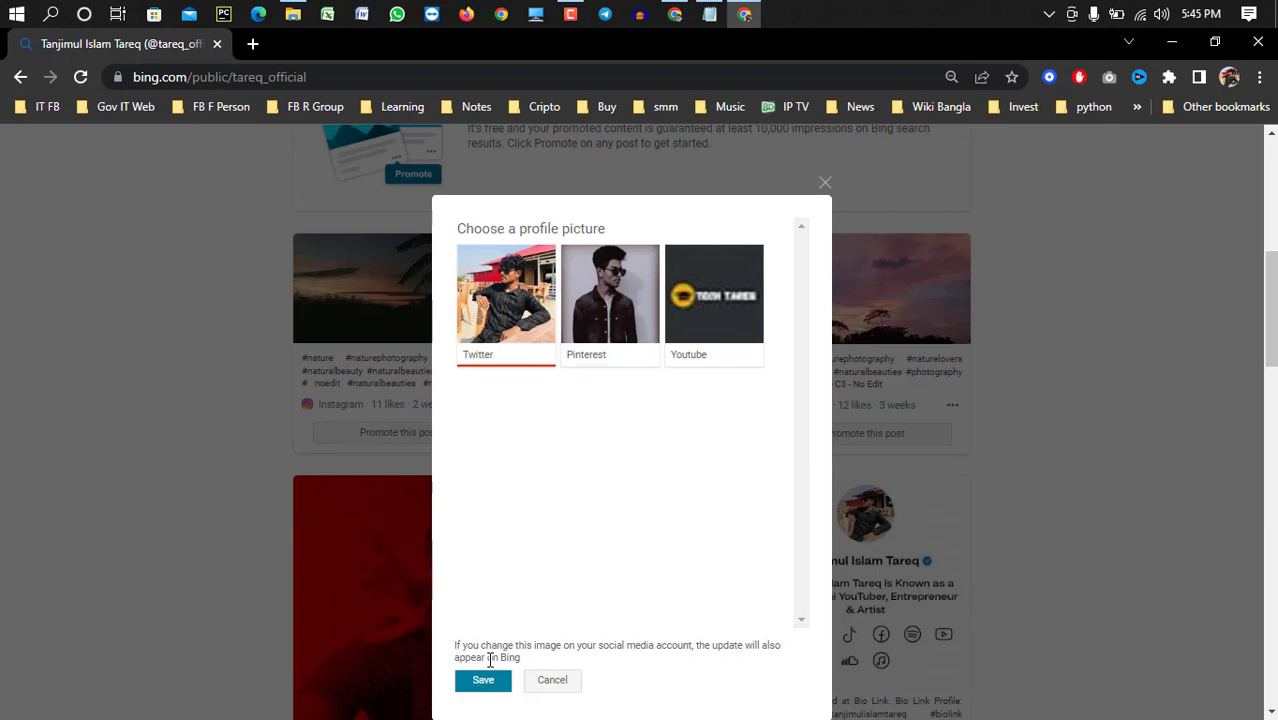
left_click(824, 181)
scroll(821, 194, "up", 5)
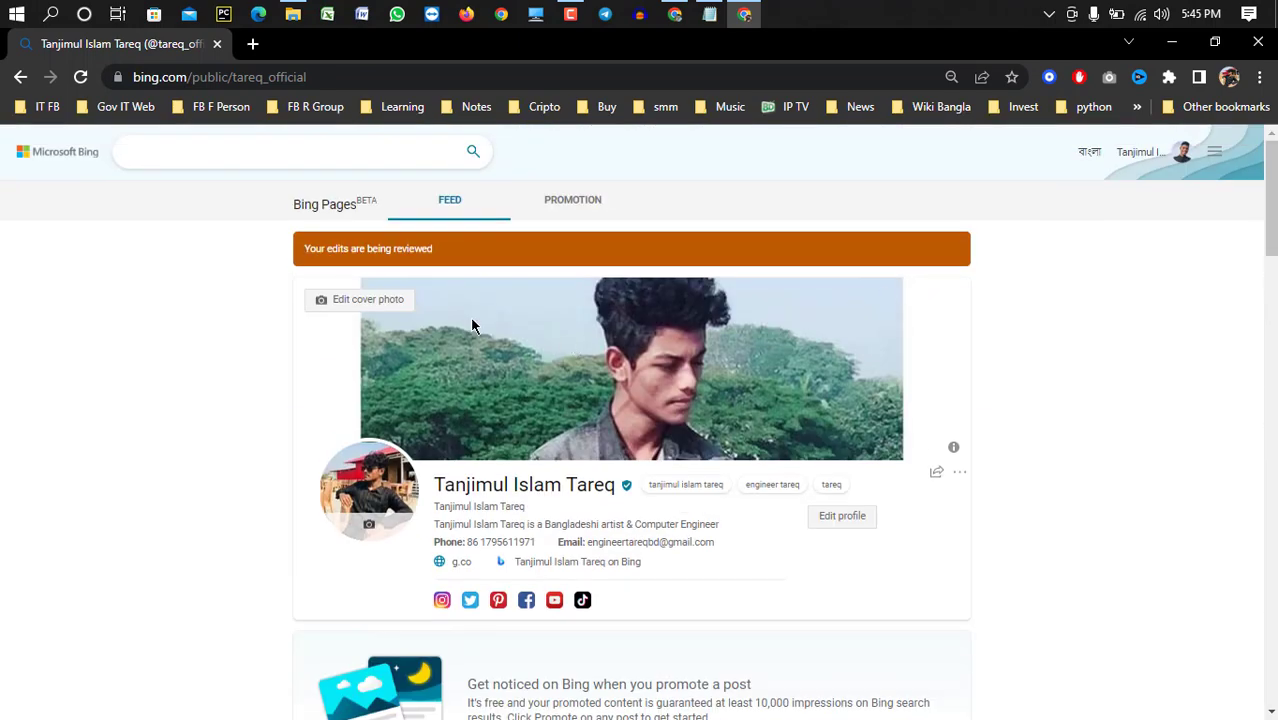
- Try the No cover photo option, reselect the Twitter cover photo and close the cover chooser without saving
left_click(402, 306)
left_click(513, 391)
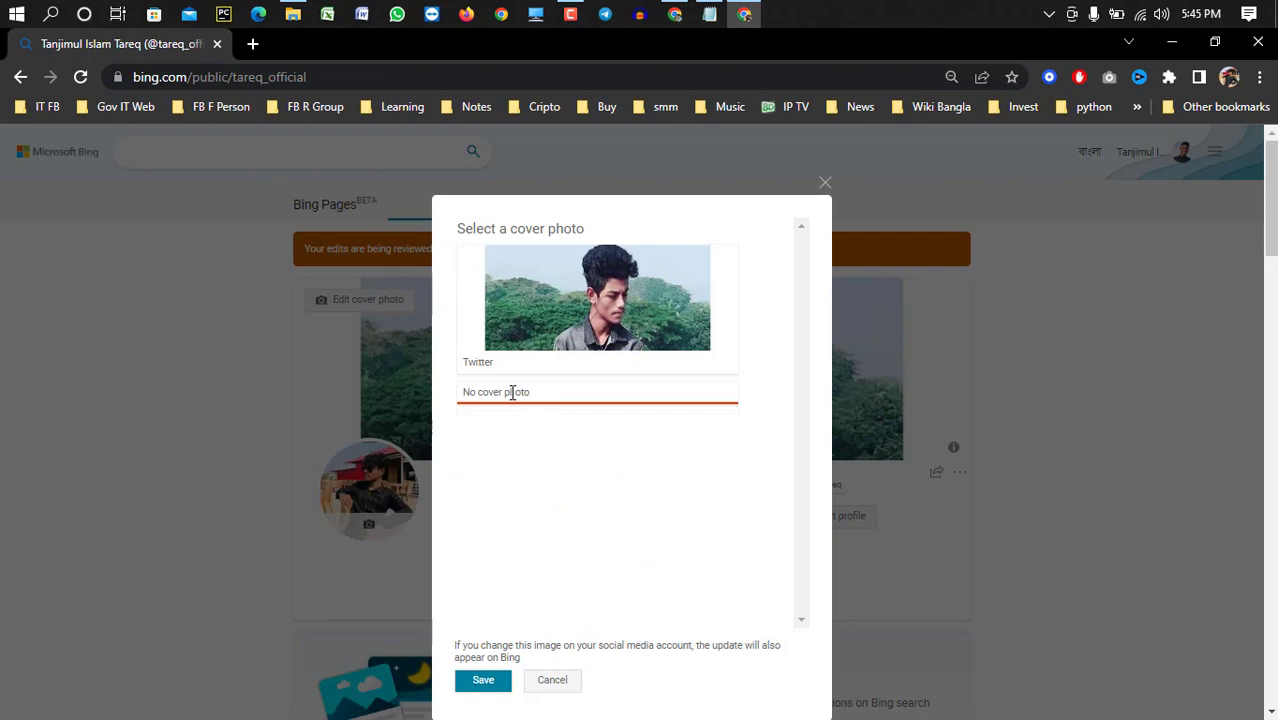
left_click(535, 315)
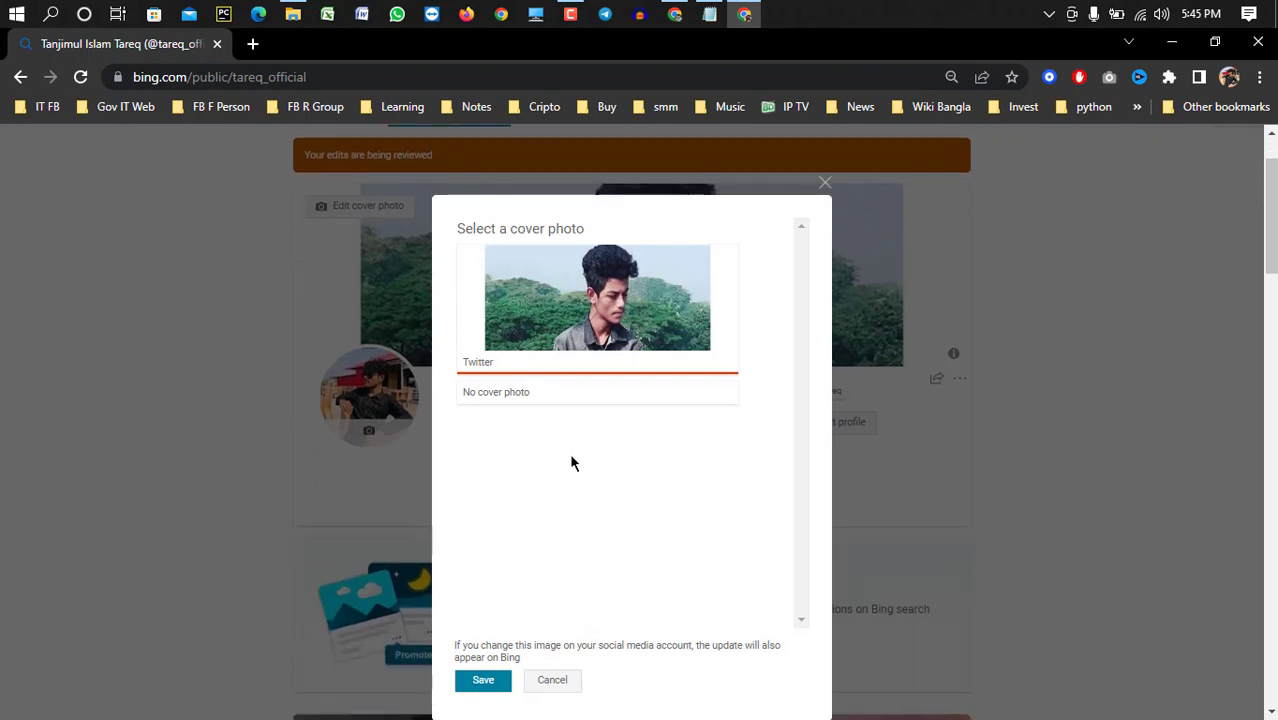
scroll(570, 462, "down", 1)
scroll(612, 445, "down", 1)
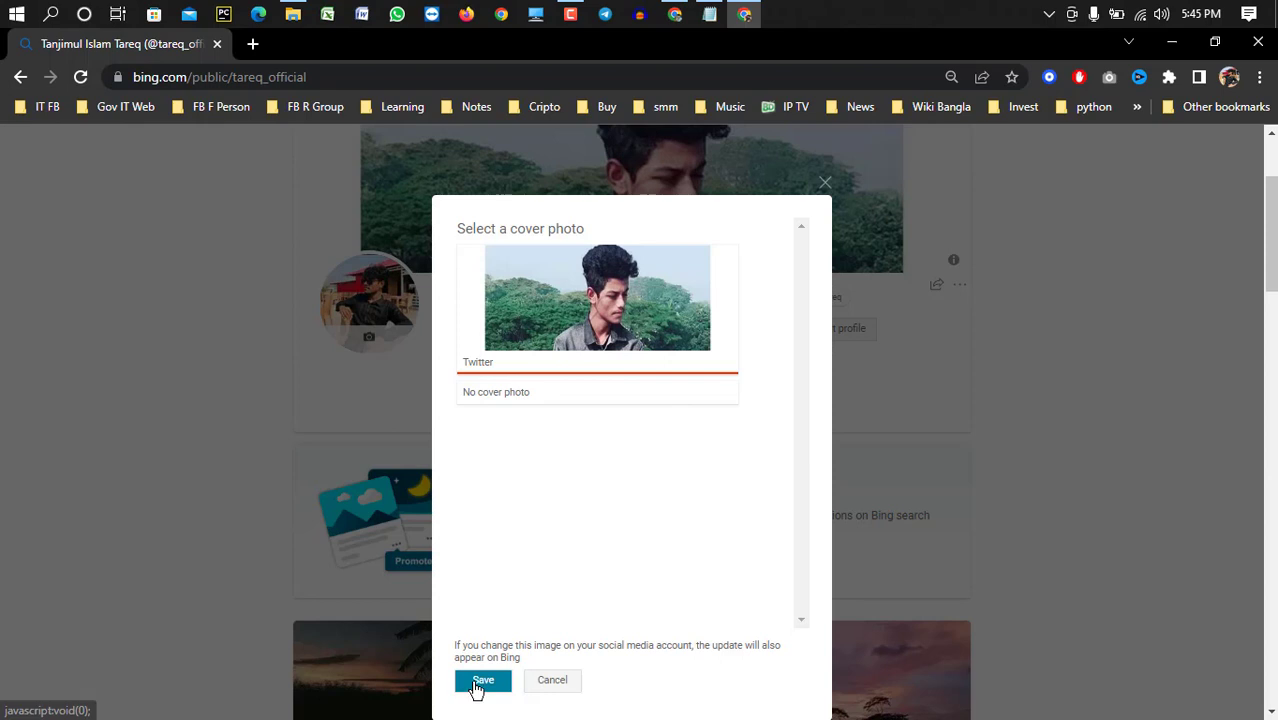
left_click(825, 183)
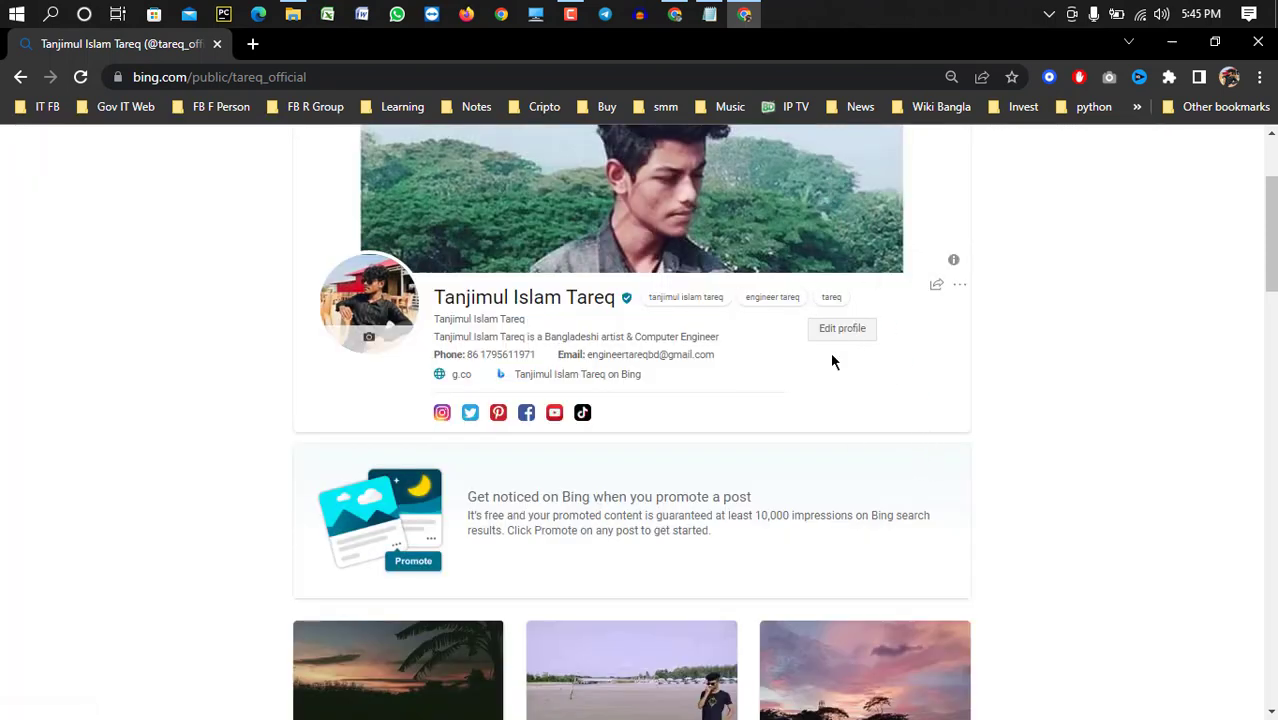
- Highlight the title line under the page name, open the profile's basic info for editing and inspect the Title field
left_click_drag(442, 393, 579, 416)
left_click_drag(456, 414, 500, 413)
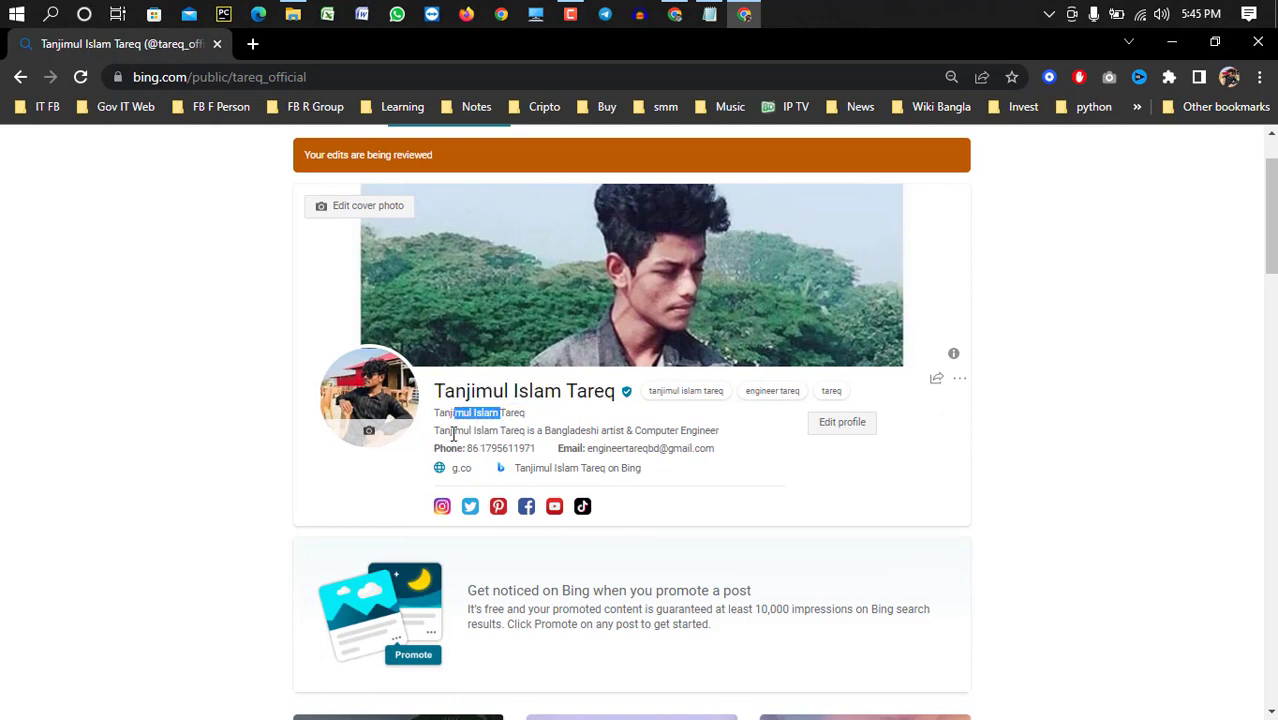
left_click(901, 445)
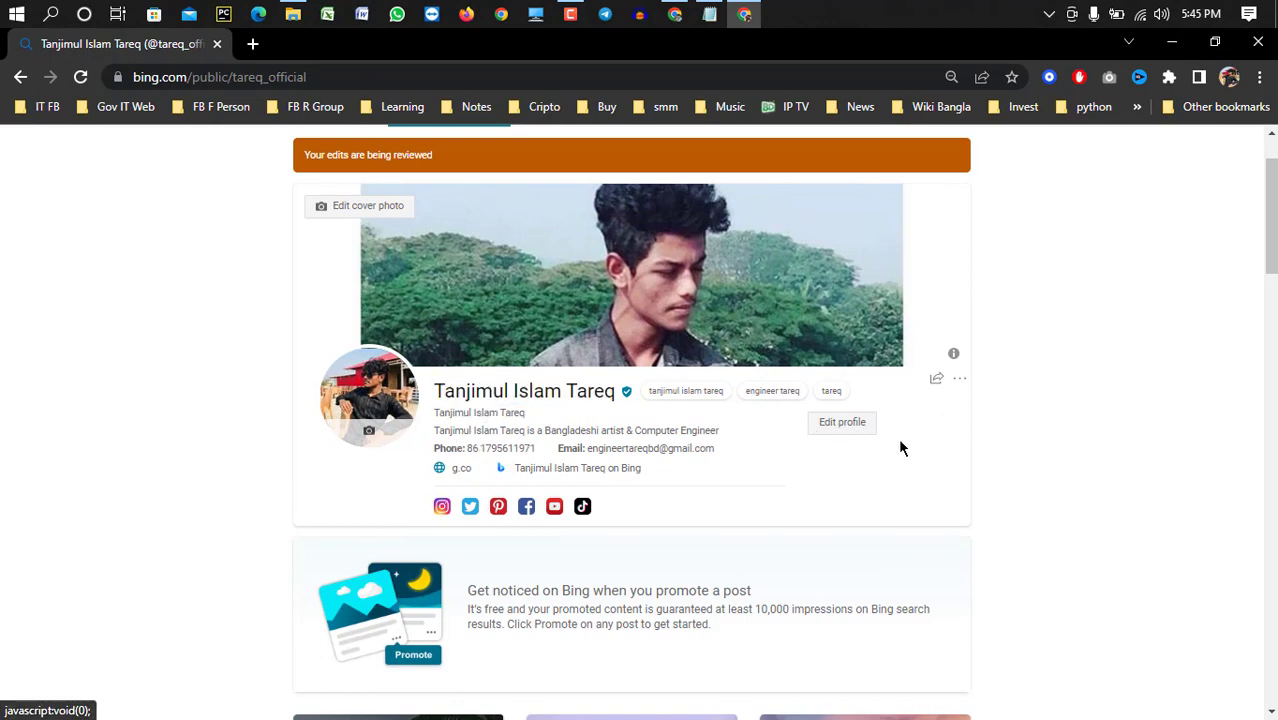
left_click(842, 423)
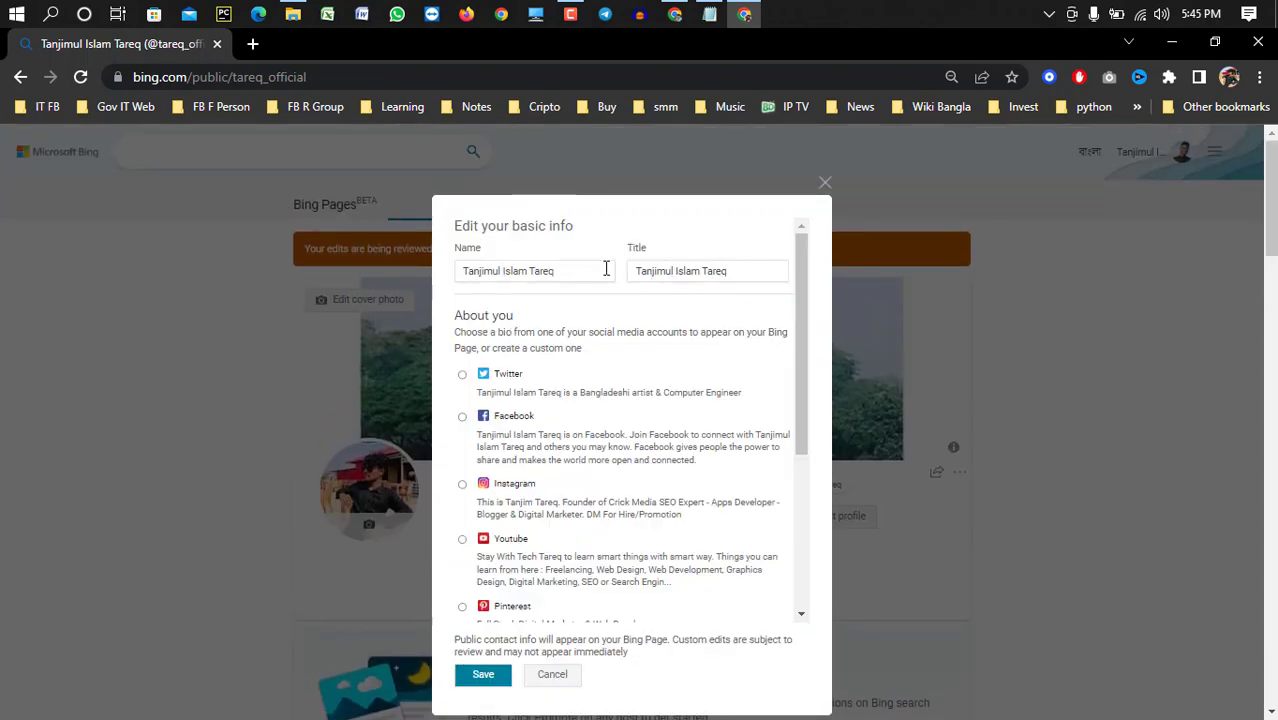
left_click(737, 270)
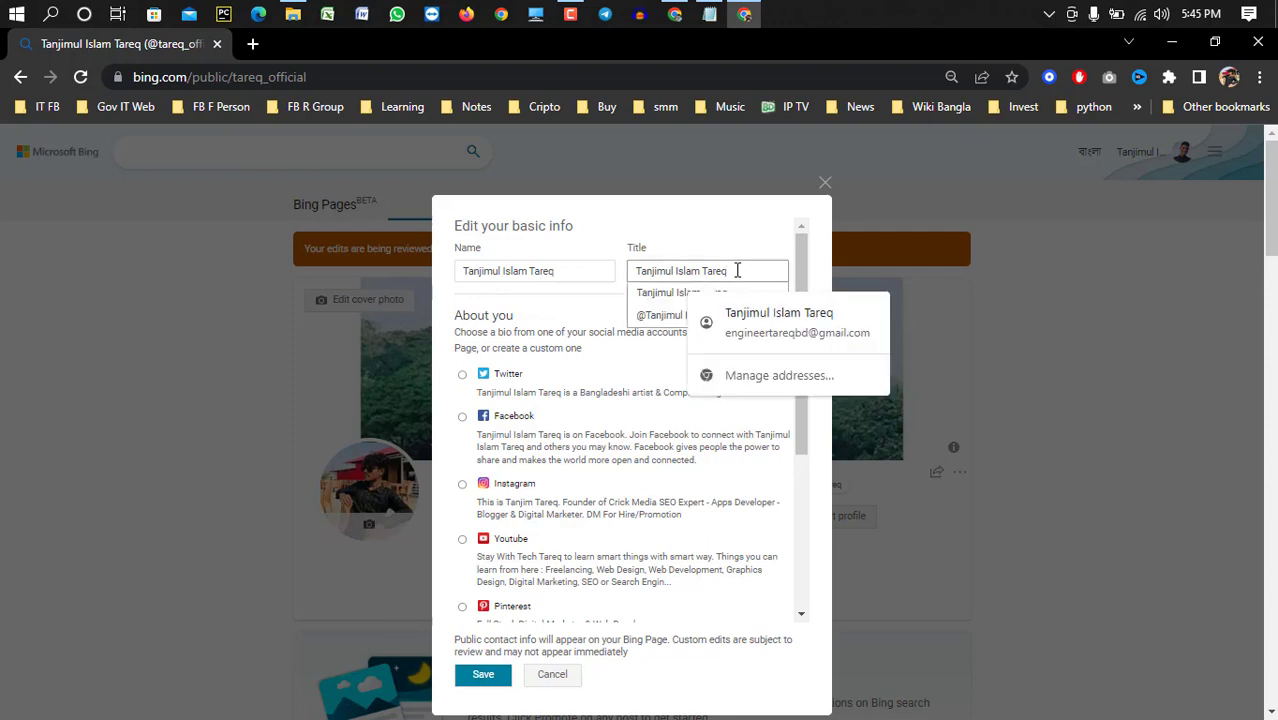
left_click(735, 245)
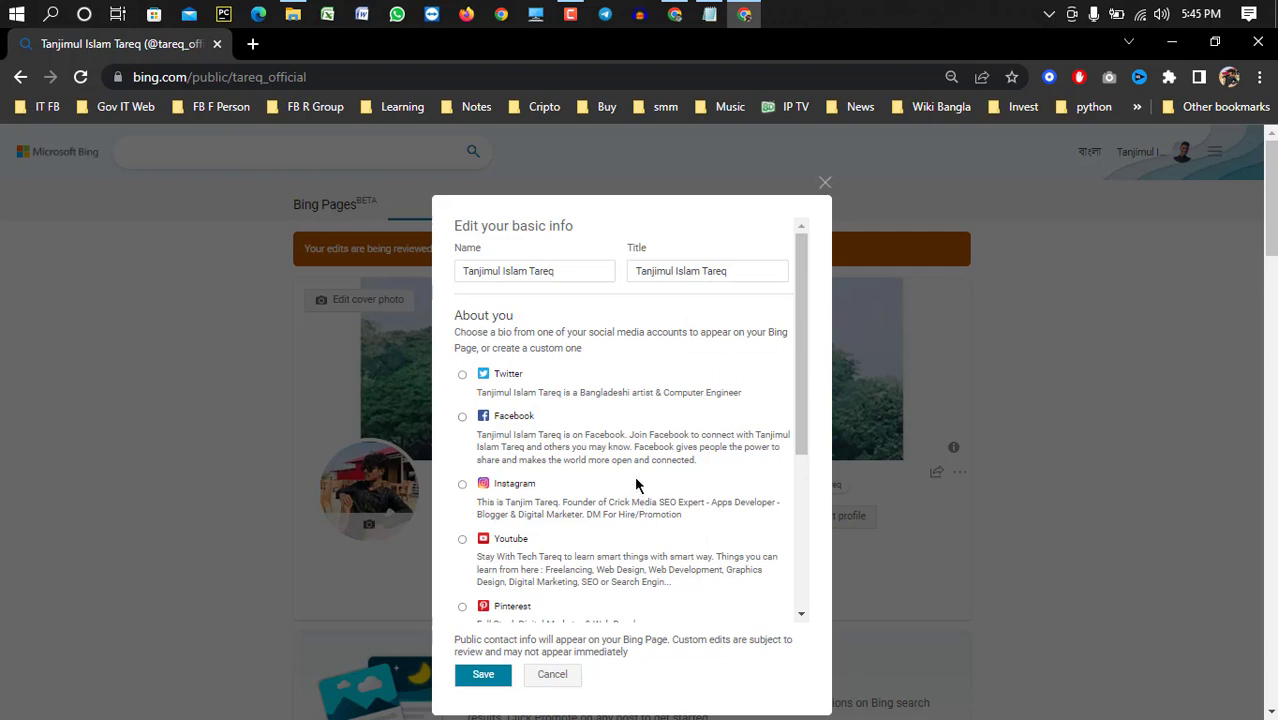
- Try the Twitter, Facebook and Instagram bios under About you, reselect Twitter and check the Custom bio box
scroll(505, 435, "down", 3)
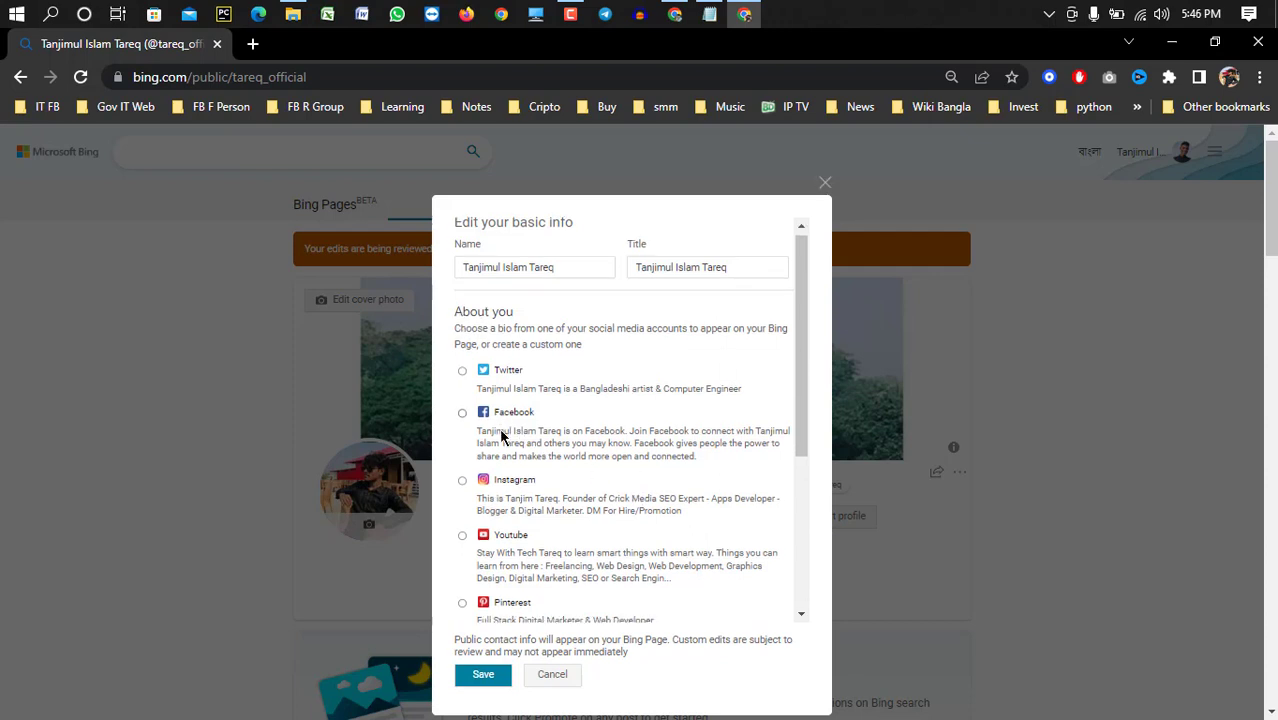
scroll(505, 435, "up", 5)
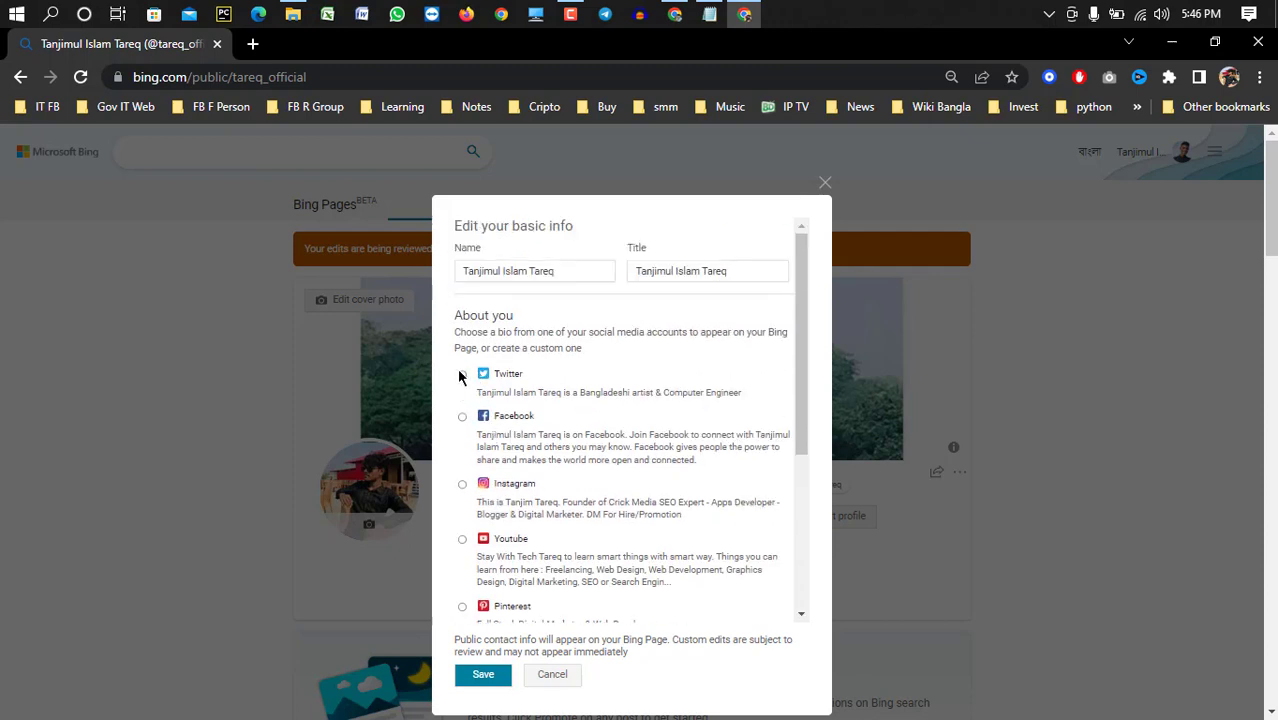
left_click(462, 375)
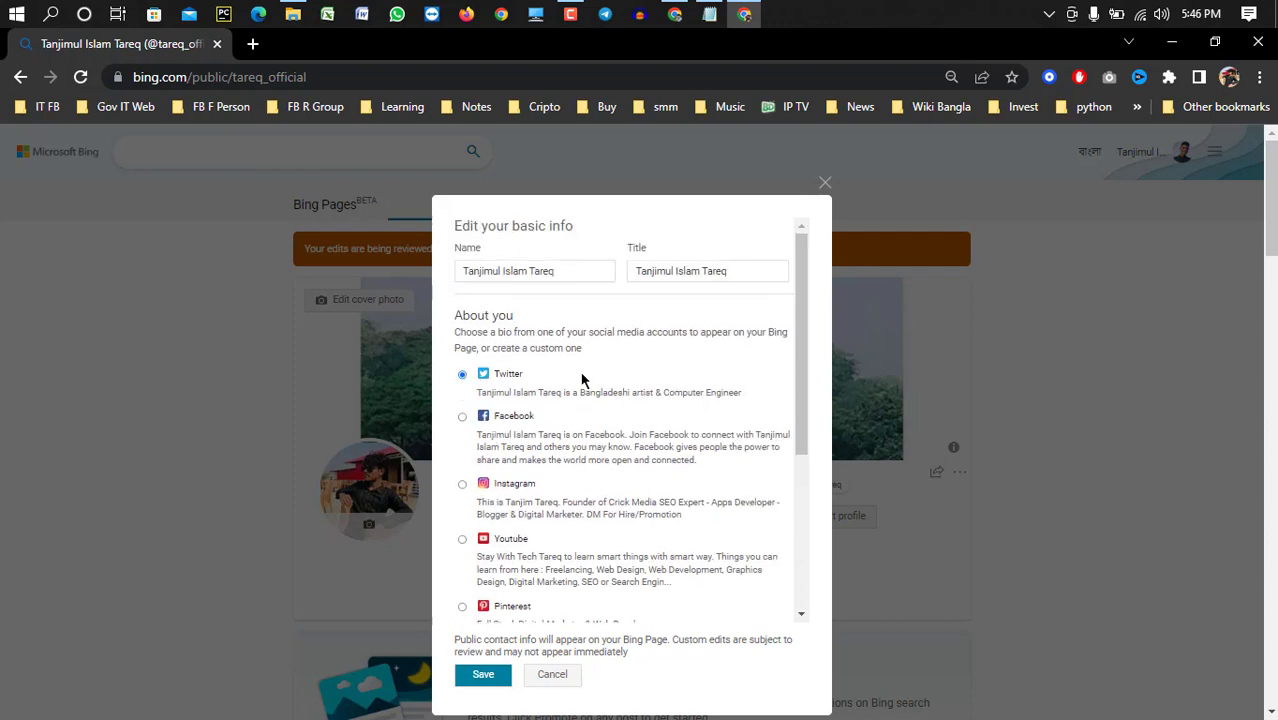
left_click(463, 418)
scroll(585, 502, "down", 1)
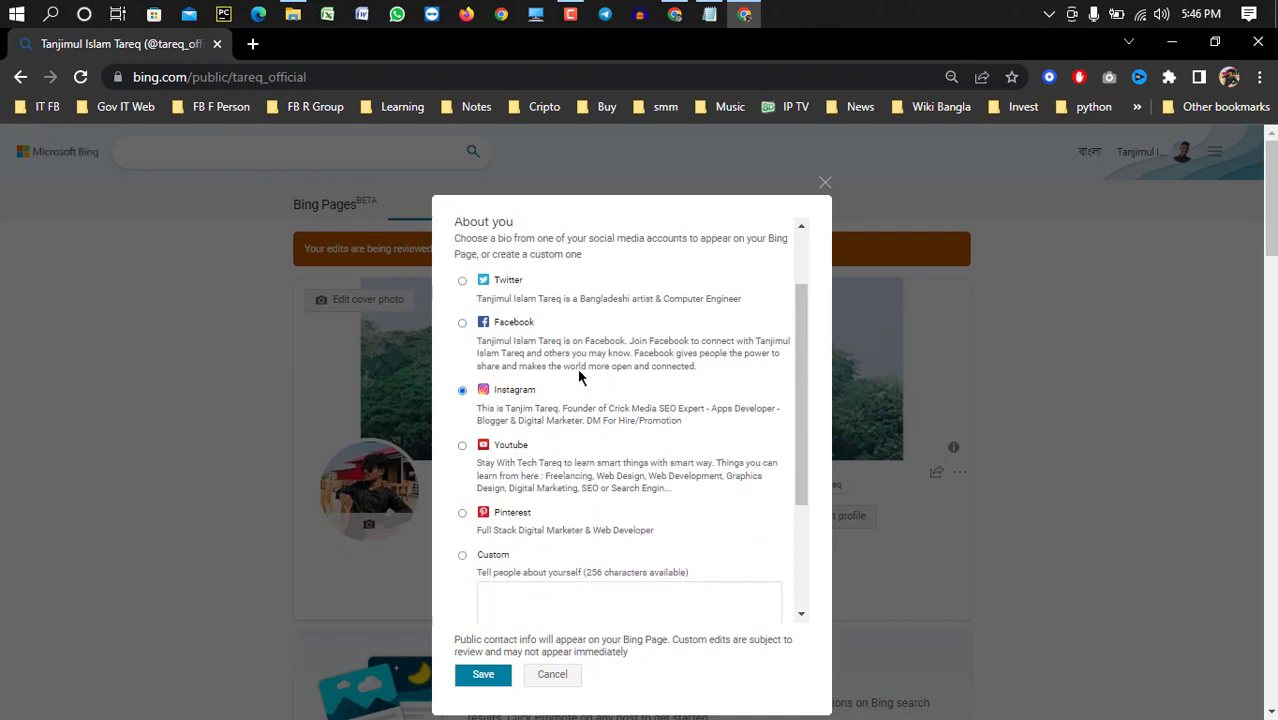
scroll(566, 384, "up", 1)
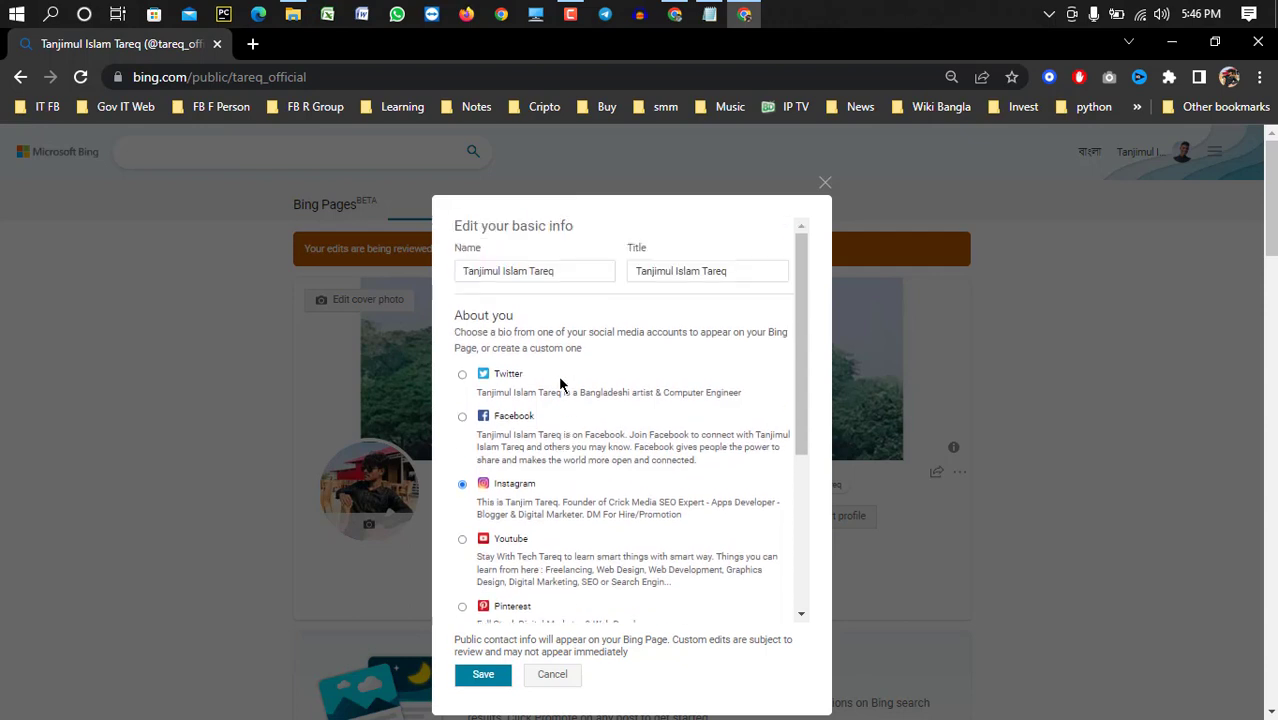
left_click(462, 376)
scroll(531, 365, "down", 3)
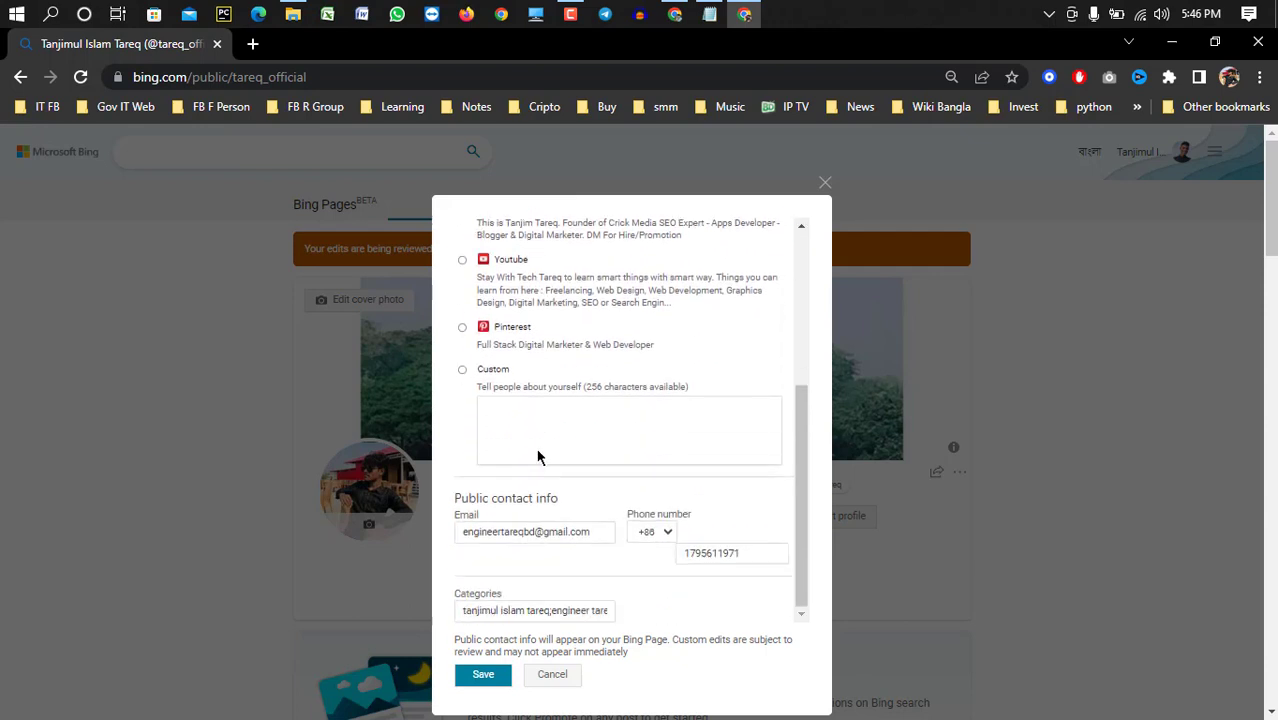
left_click(537, 422)
scroll(542, 399, "up", 3)
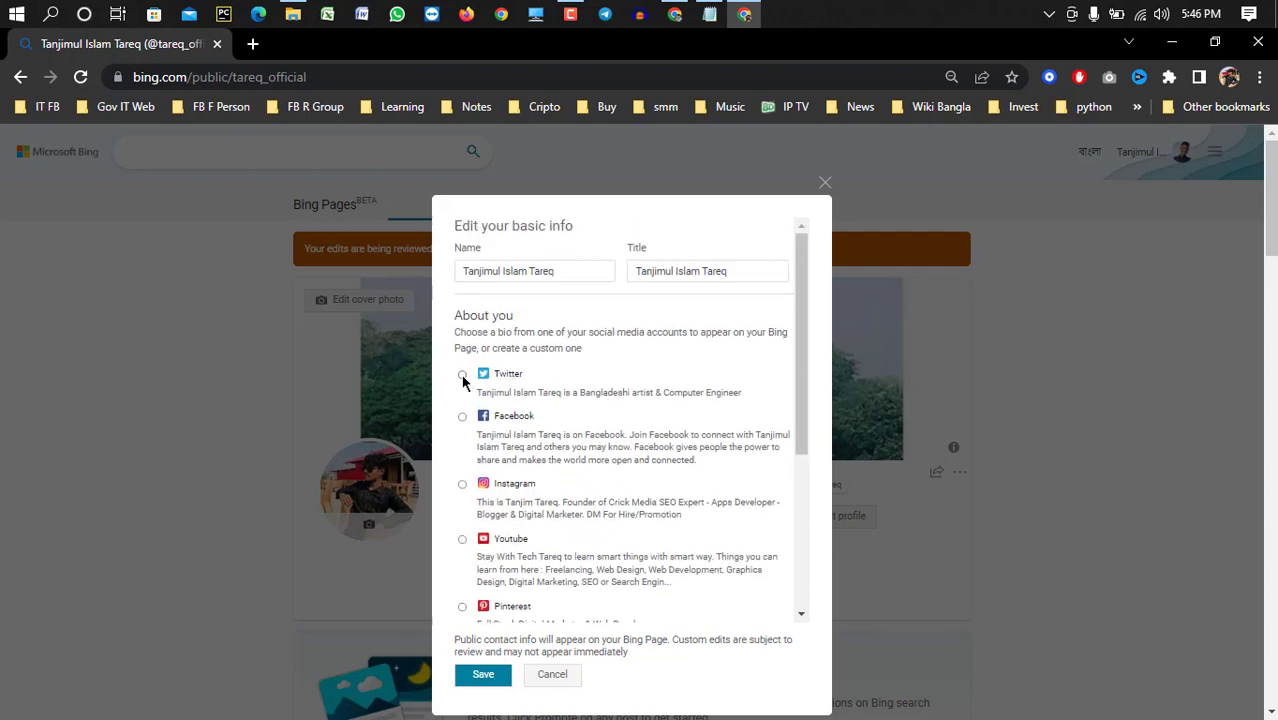
- Examine the Email field under Public contact info and the entries in the Categories field
scroll(585, 372, "down", 3)
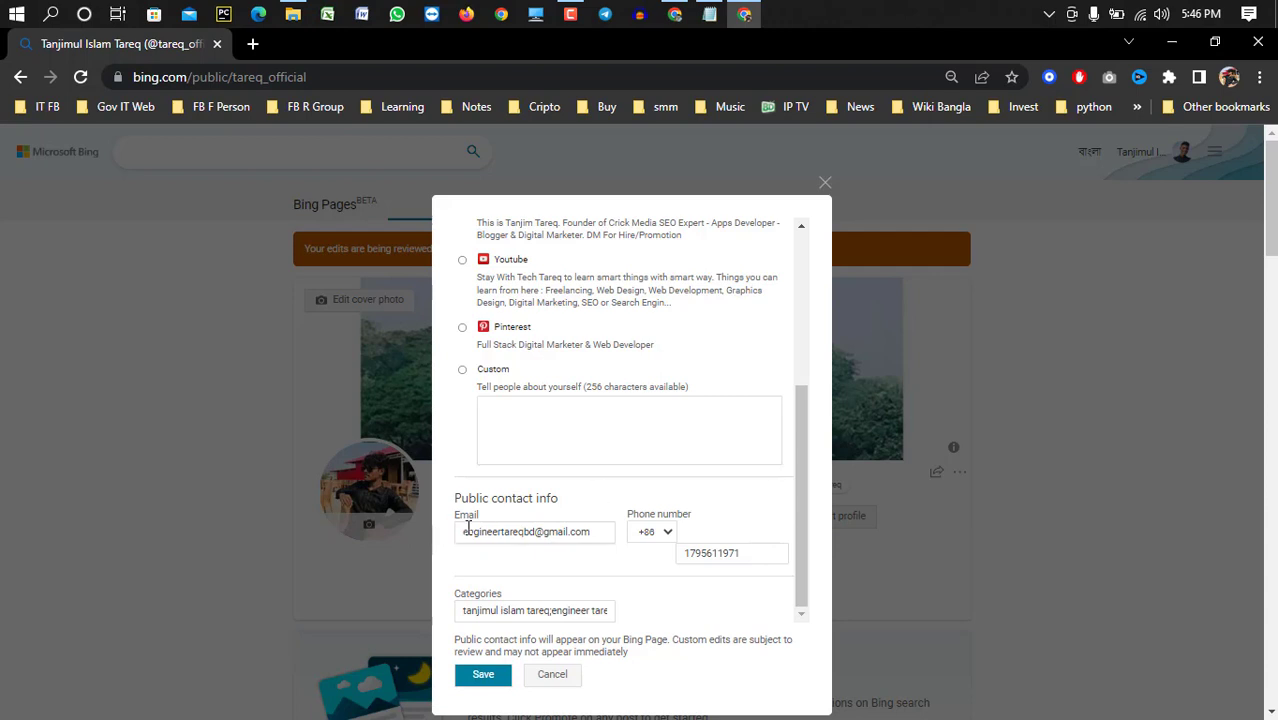
left_click_drag(464, 530, 597, 528)
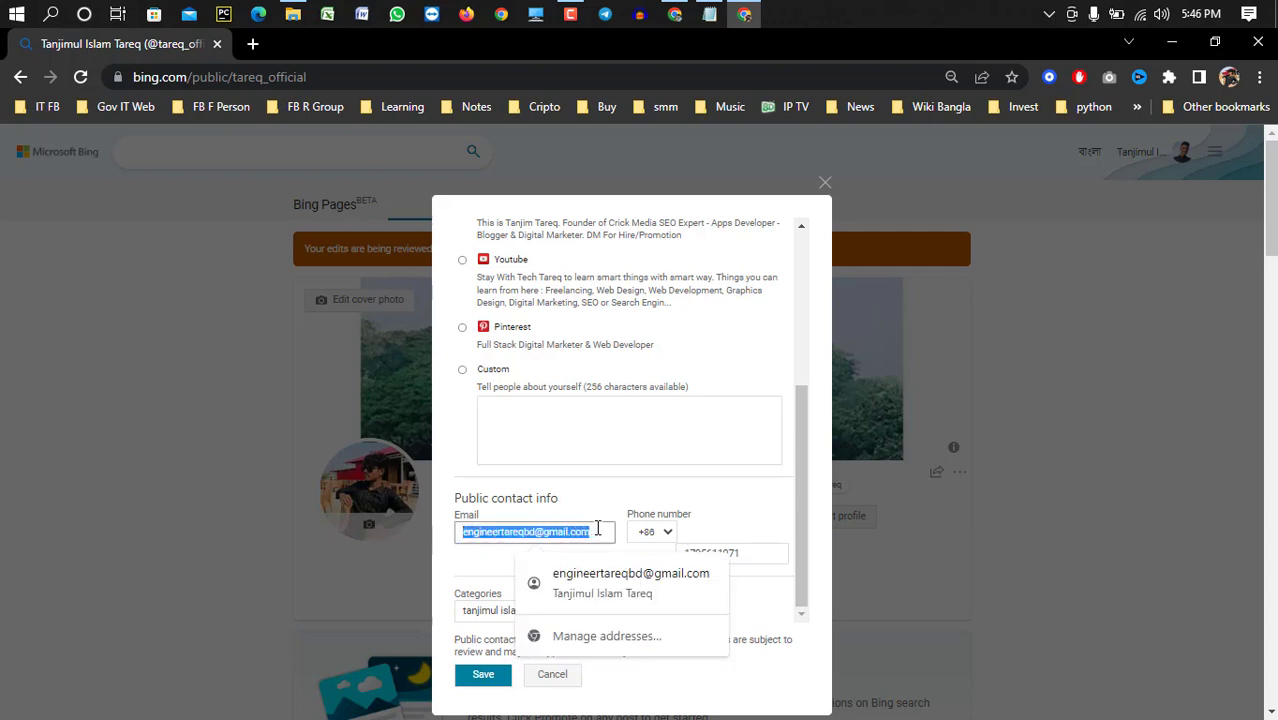
left_click(590, 478)
scroll(700, 548, "down", 1)
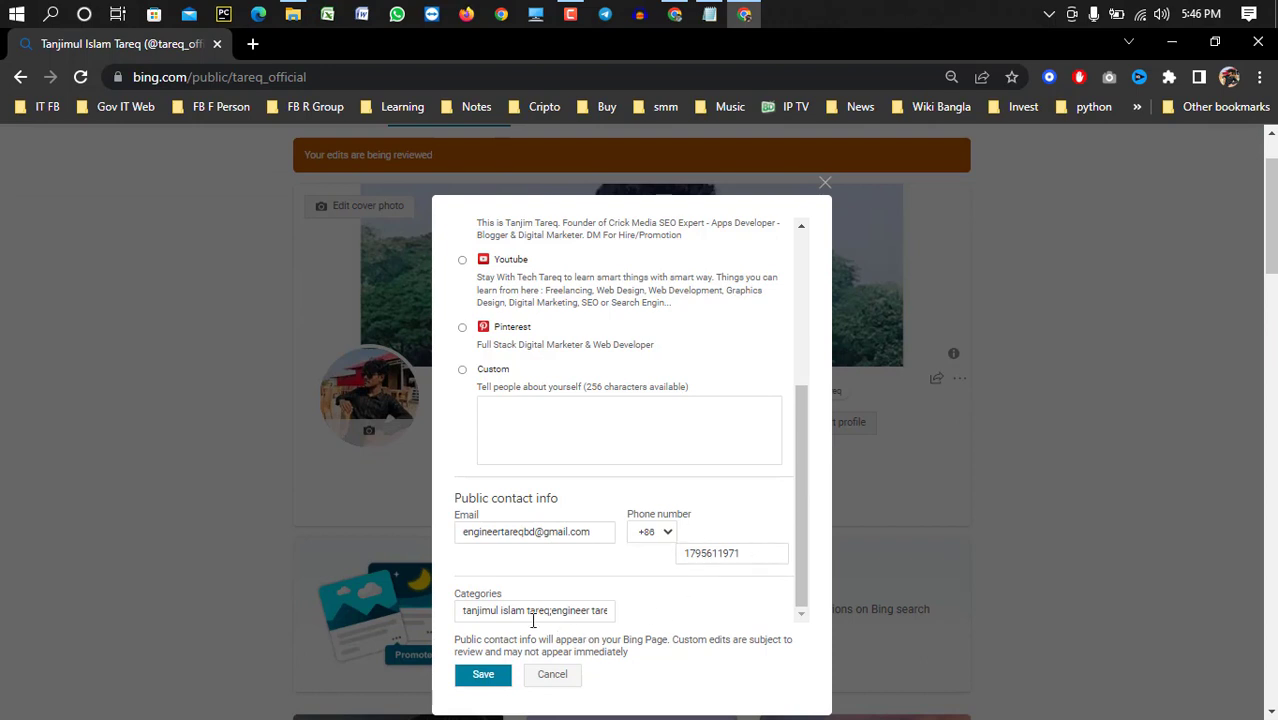
left_click(507, 612)
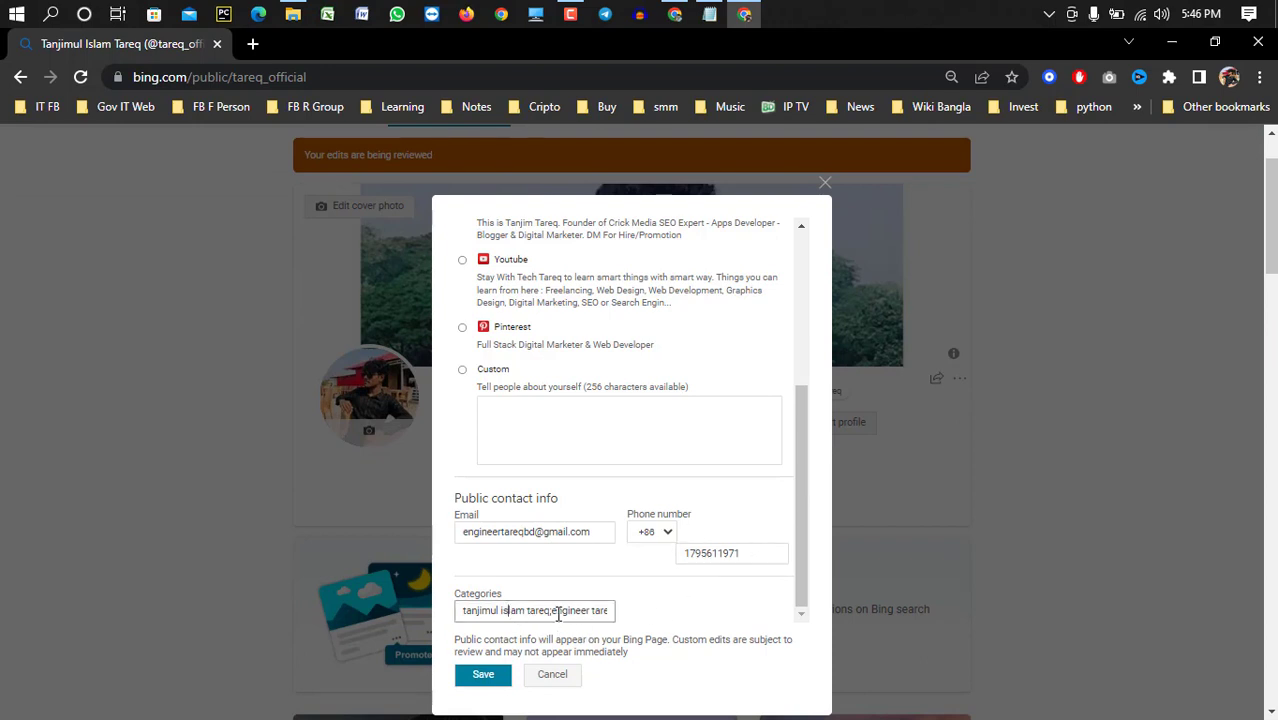
scroll(531, 617, "down", 1)
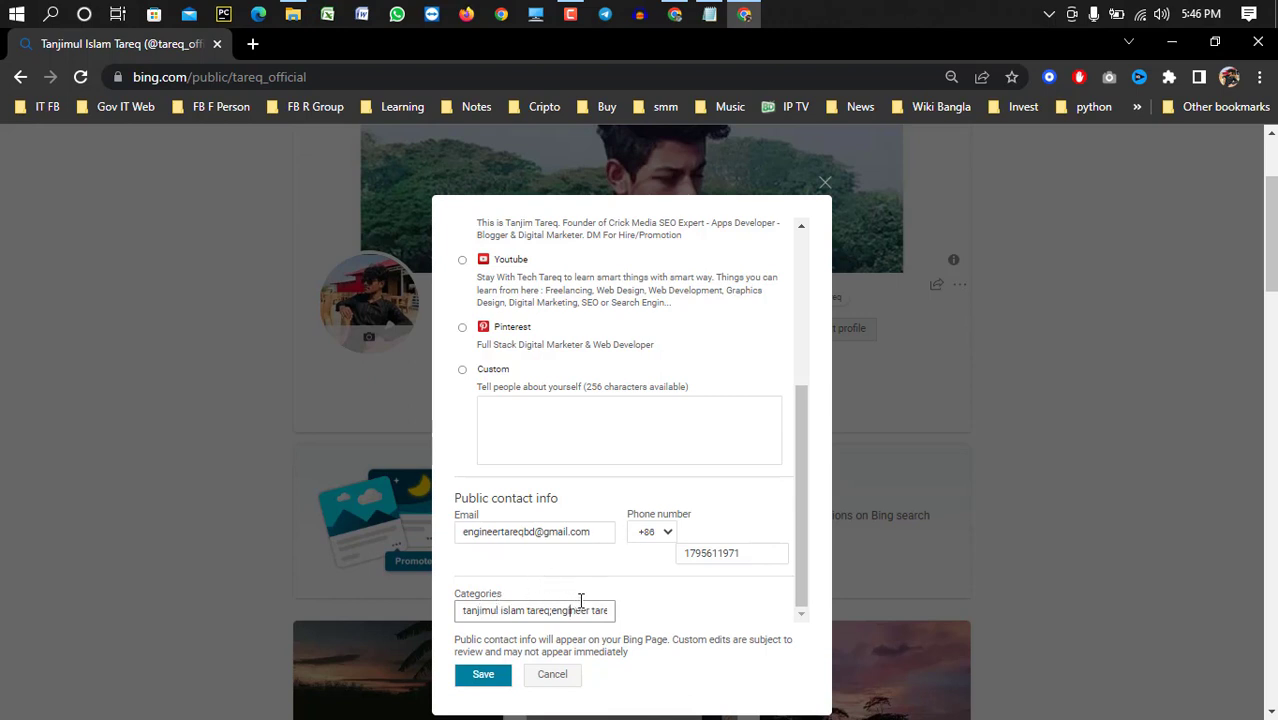
left_click(555, 580)
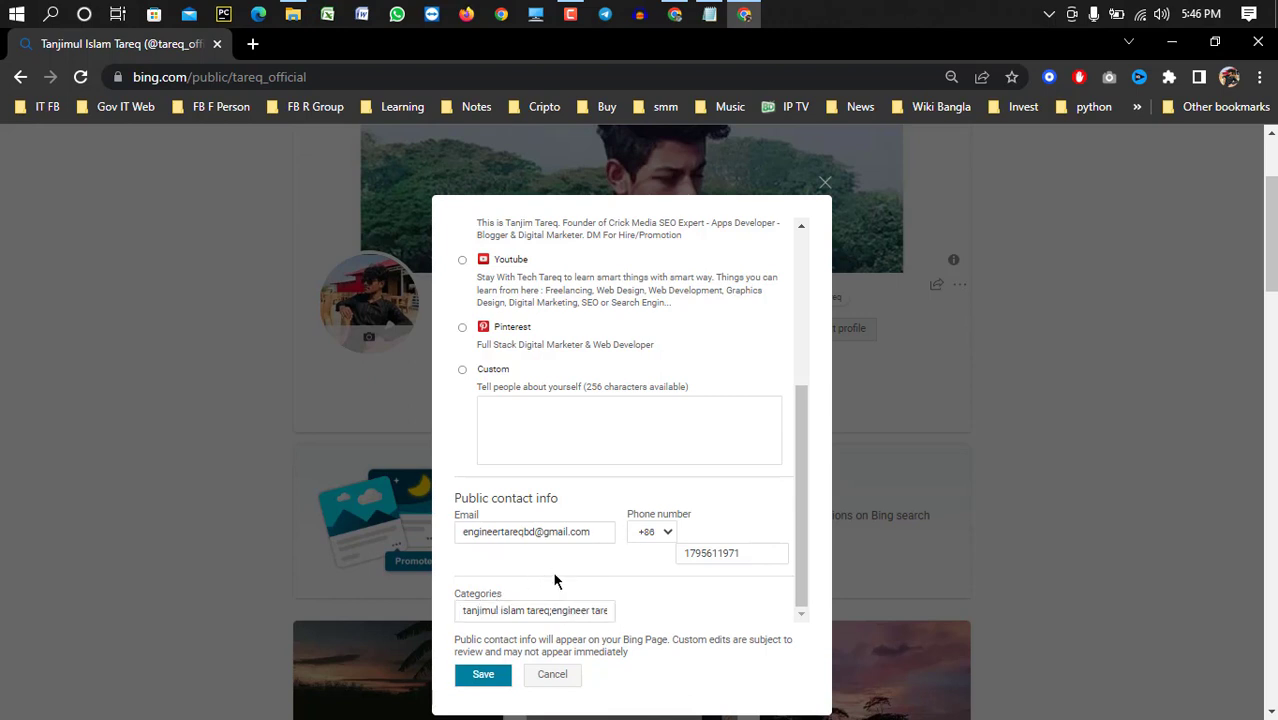
- Save the profile's basic info with the Twitter bio selected
scroll(607, 510, "up", 3)
scroll(621, 420, "up", 2)
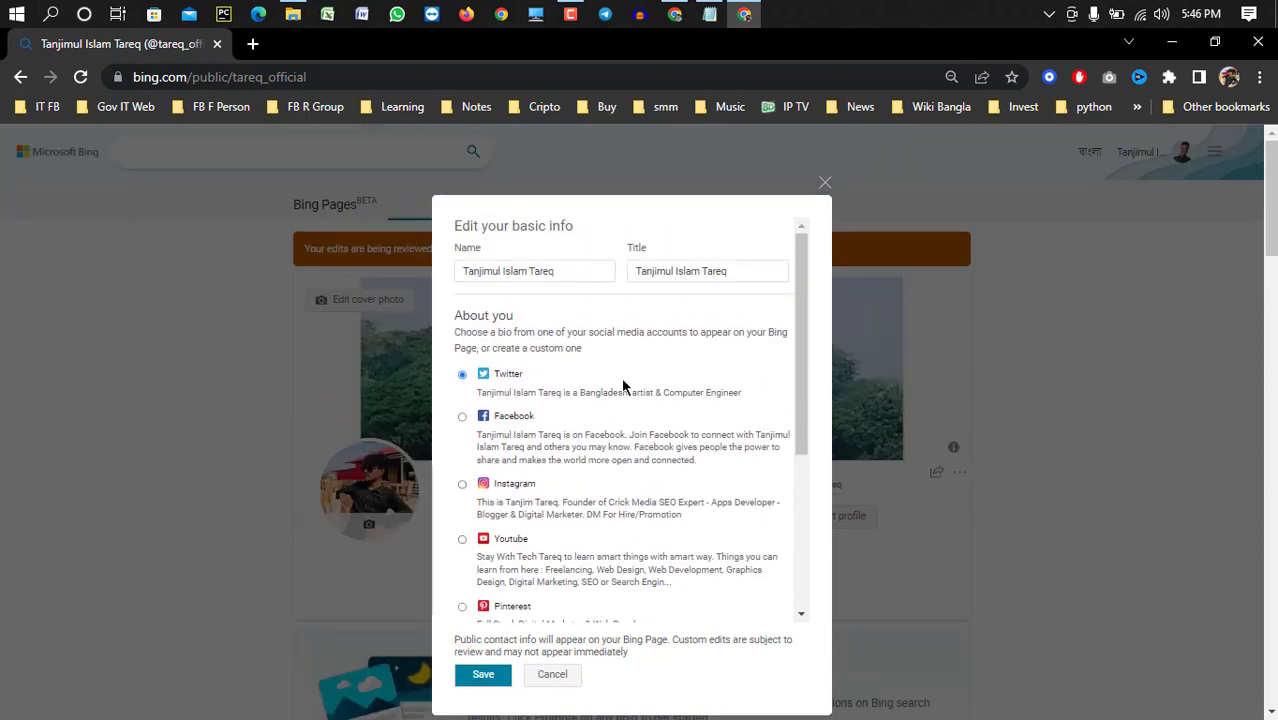
left_click(500, 676)
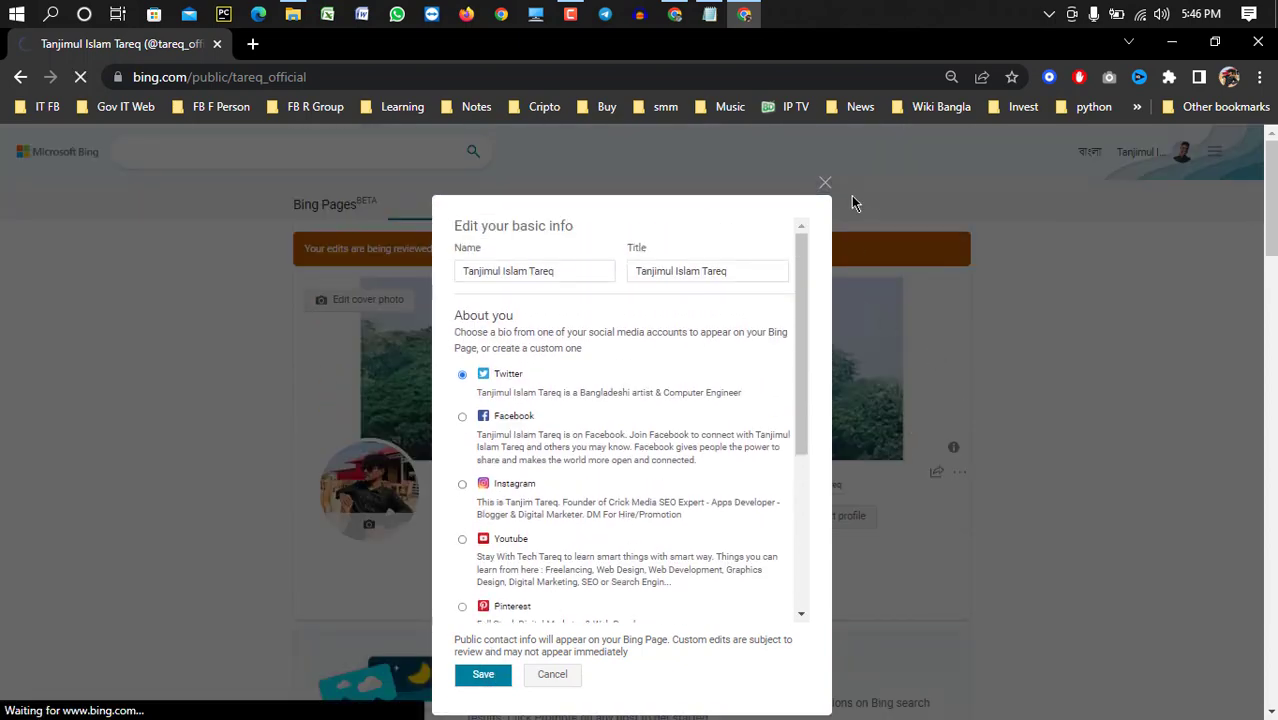
- Review the profile details on the Bing page and restore the browser zoom to its default level
scroll(980, 377, "down", 3)
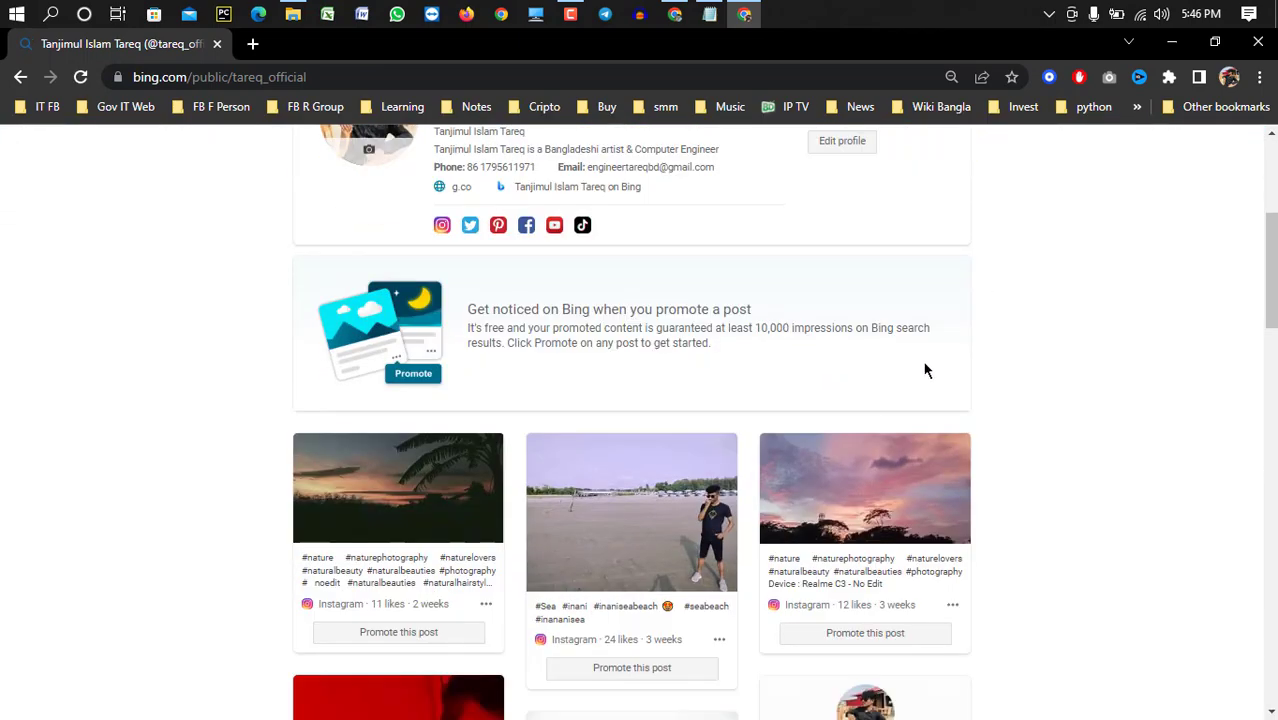
scroll(434, 362, "down", 1)
scroll(575, 400, "up", 2)
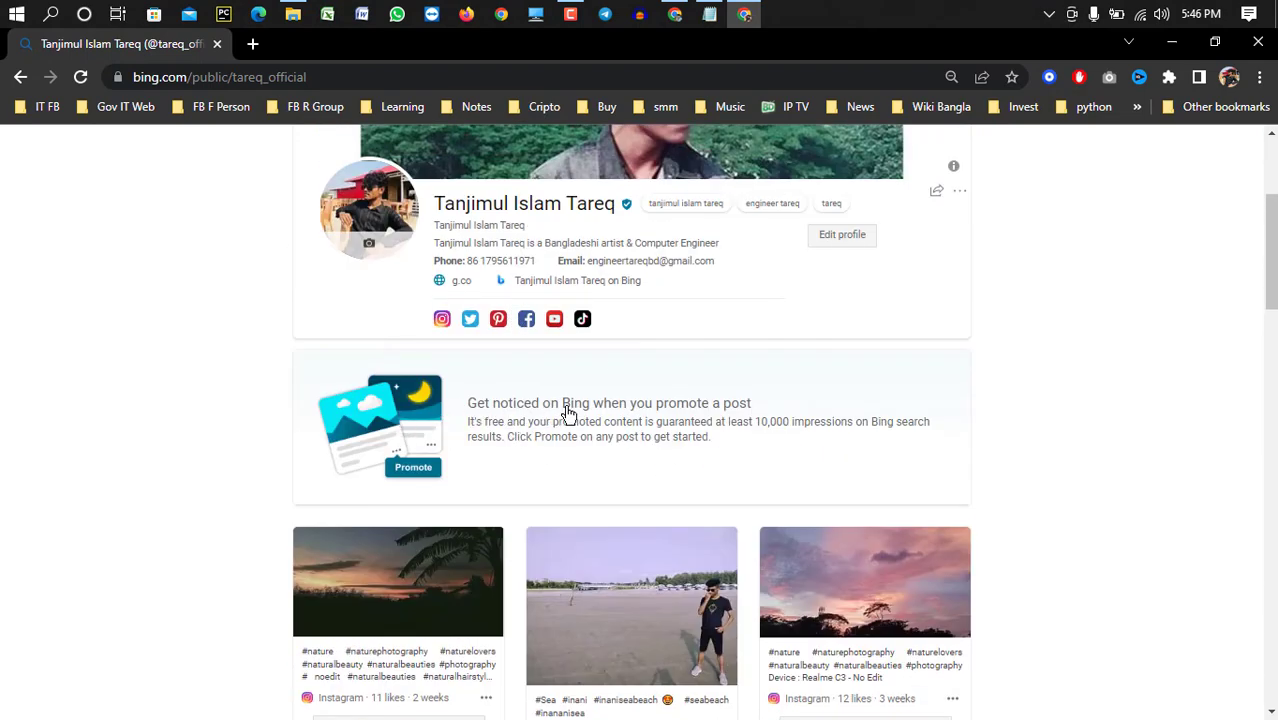
left_click(951, 78)
left_click(930, 111)
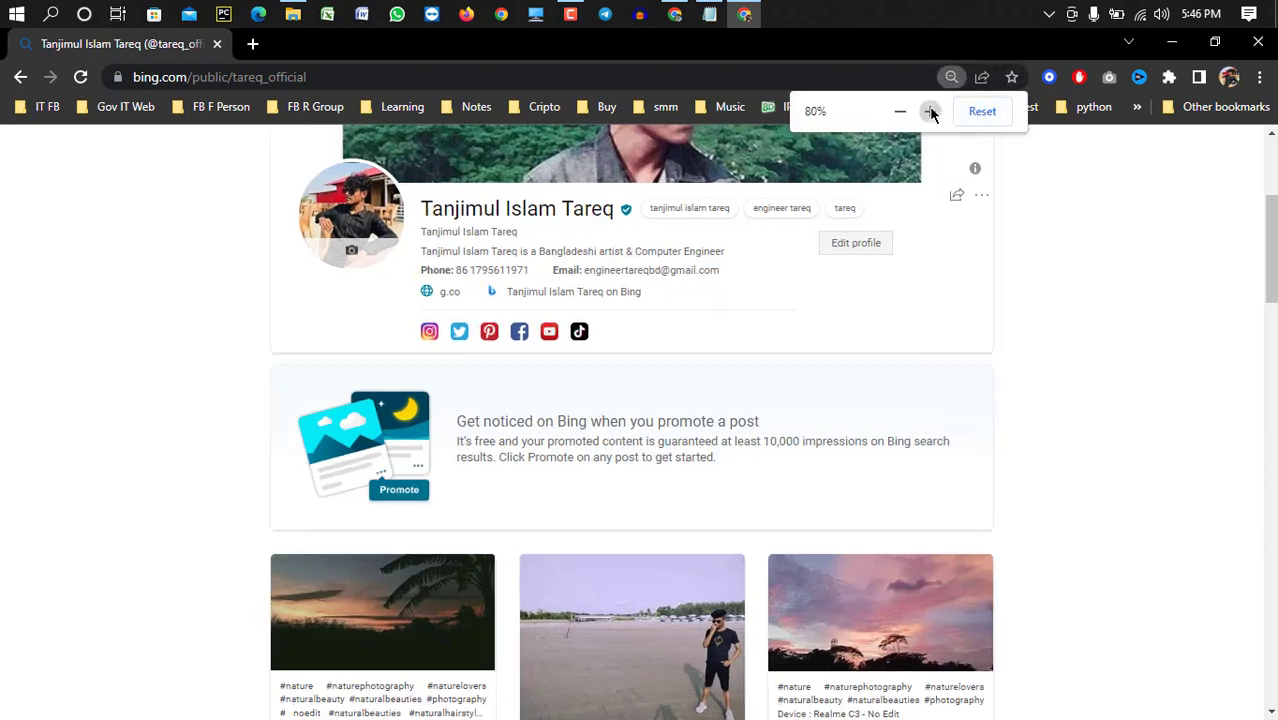
left_click(930, 111)
left_click(930, 111)
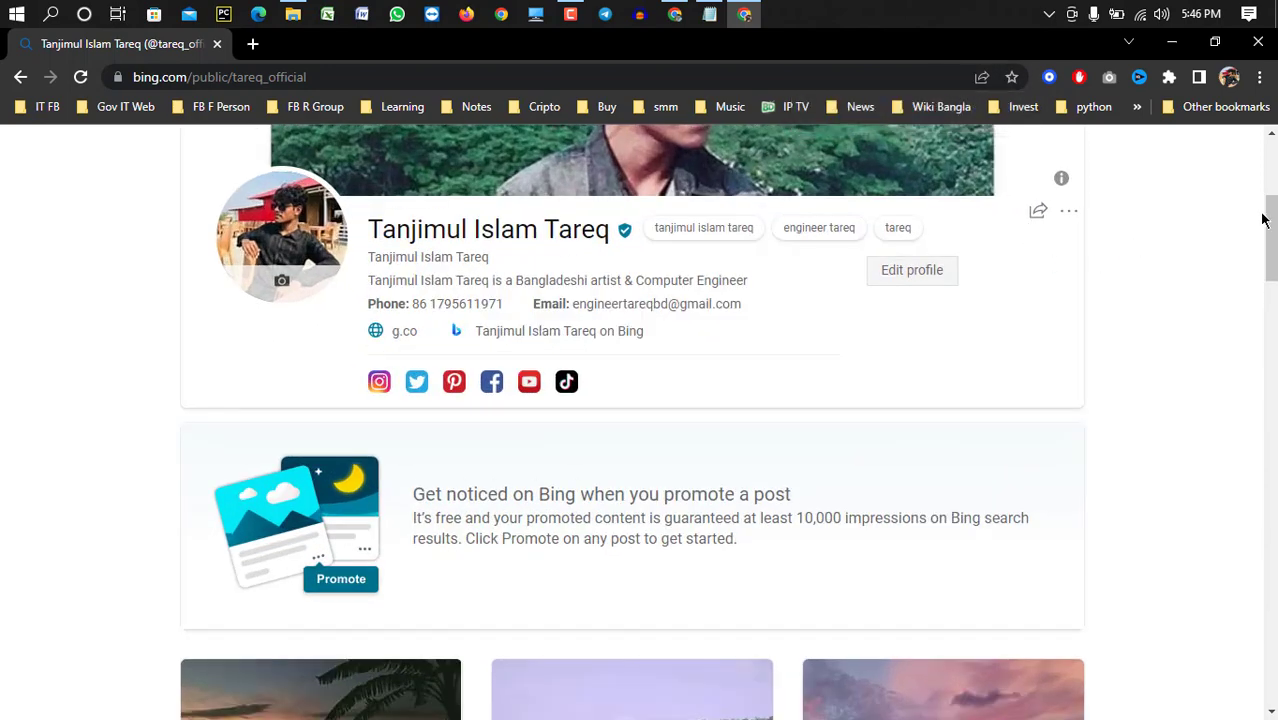
- Examine the promote-a-post banner and the Instagram and Twitter posts with their promotion options in the page feed
scroll(1263, 220, "down", 8)
scroll(1263, 220, "up", 5)
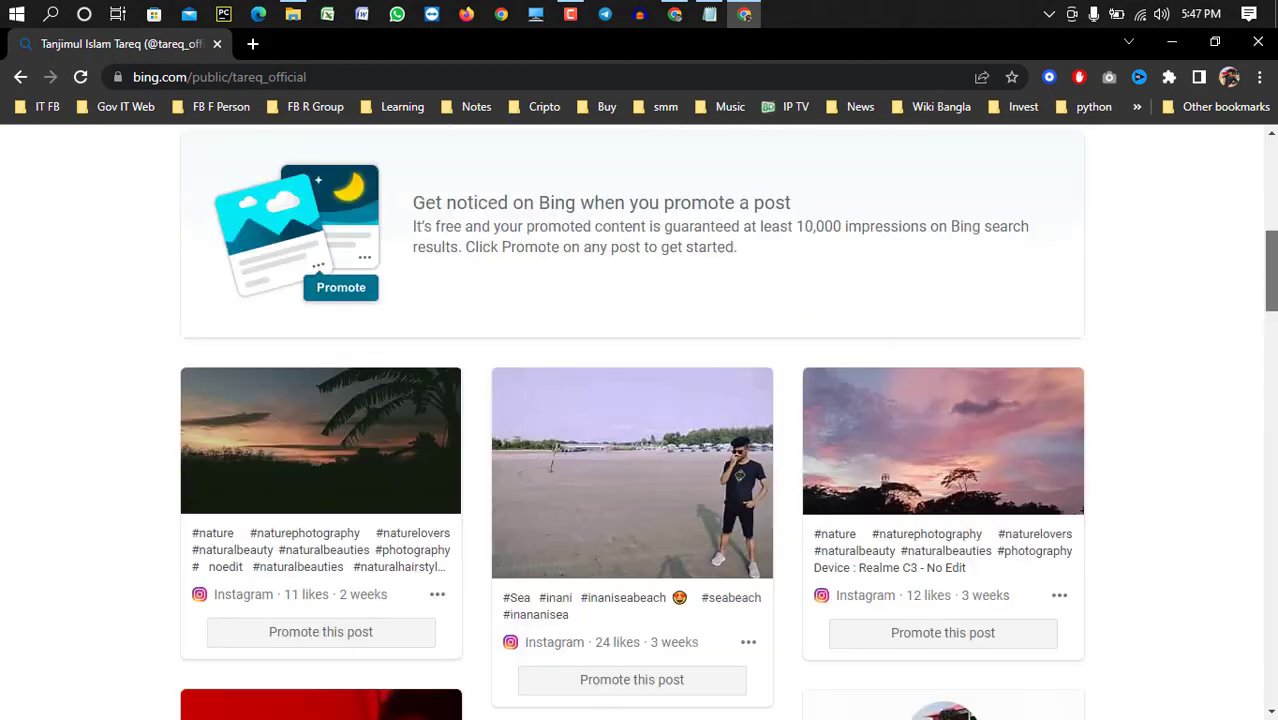
scroll(388, 451, "up", 1)
scroll(334, 451, "down", 3)
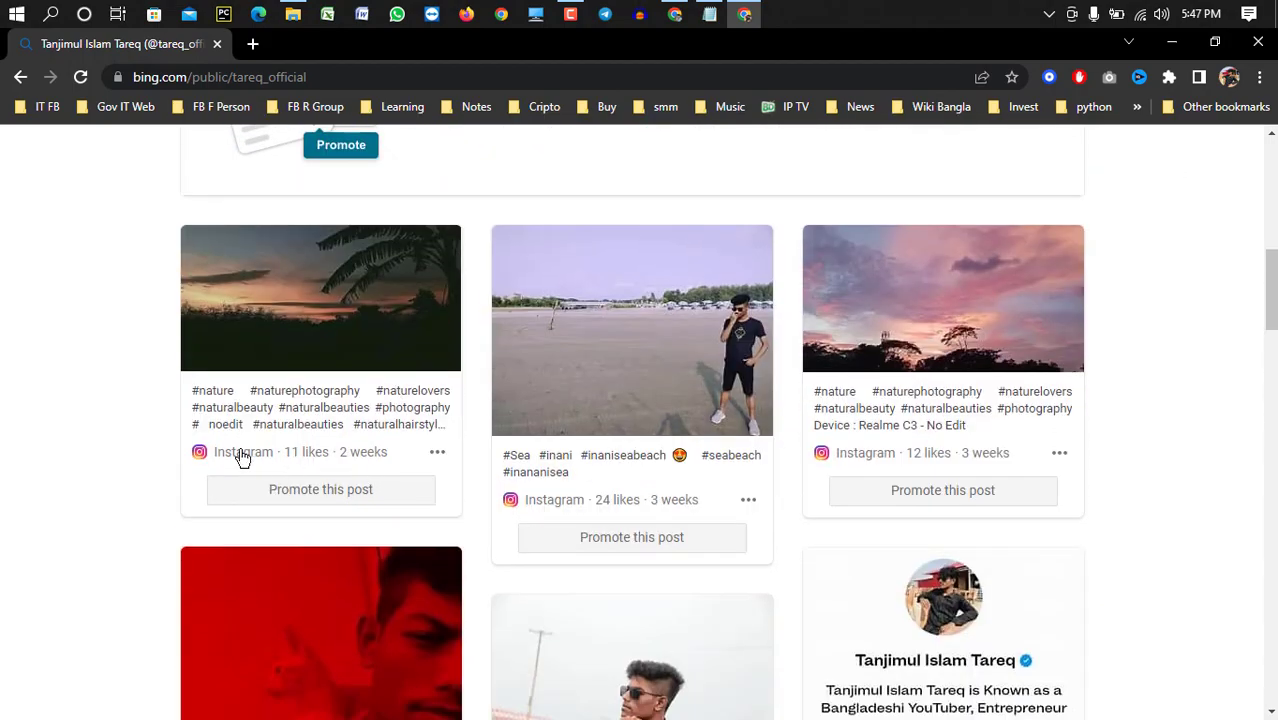
scroll(990, 432, "down", 4)
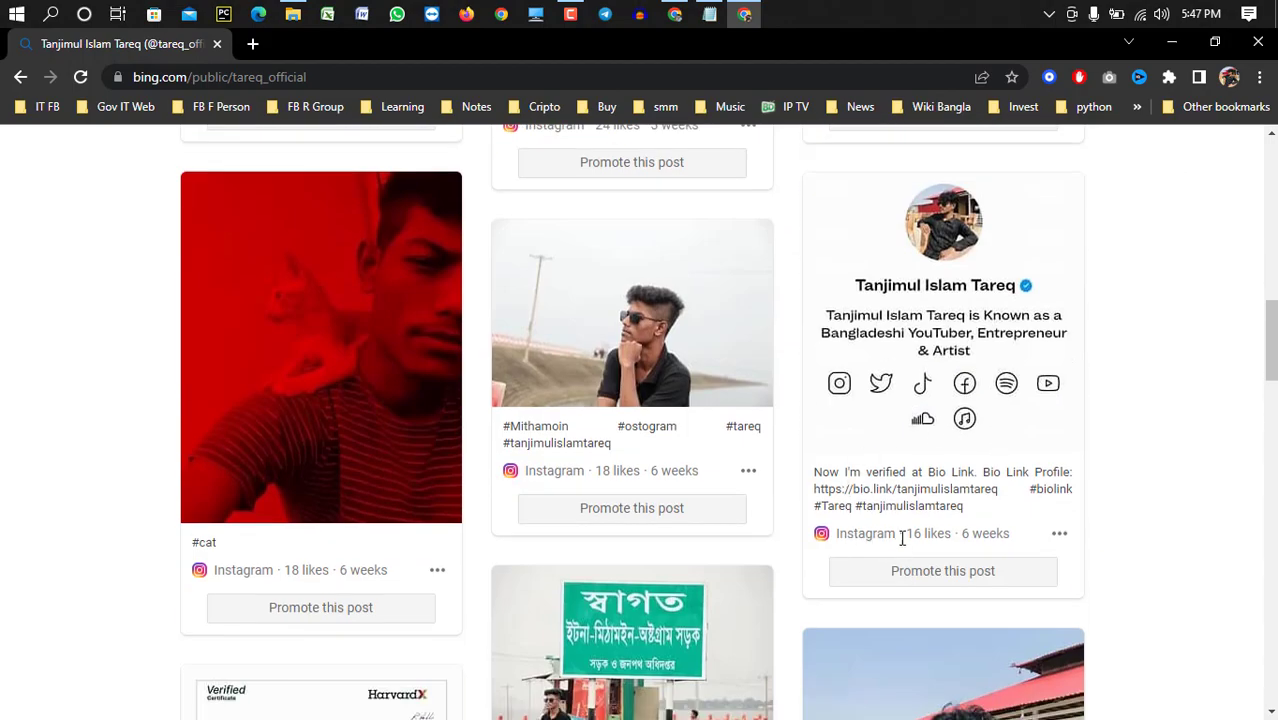
scroll(903, 538, "down", 6)
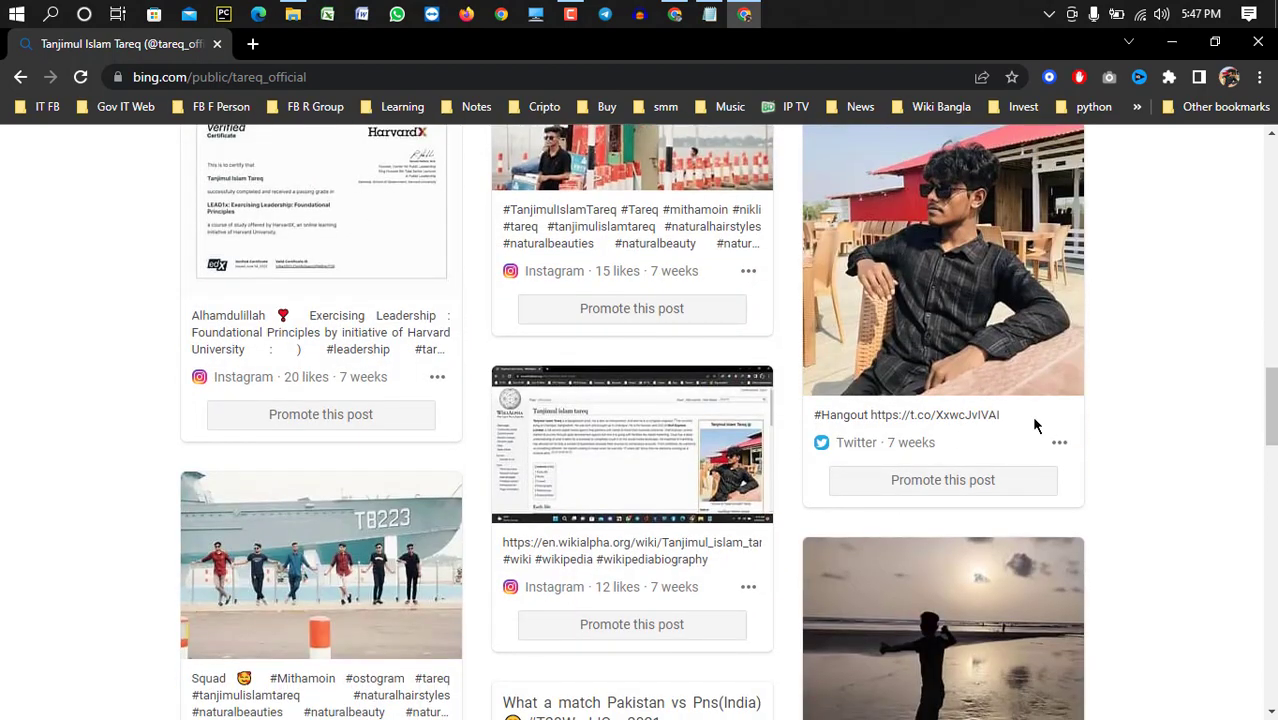
scroll(790, 389, "up", 10)
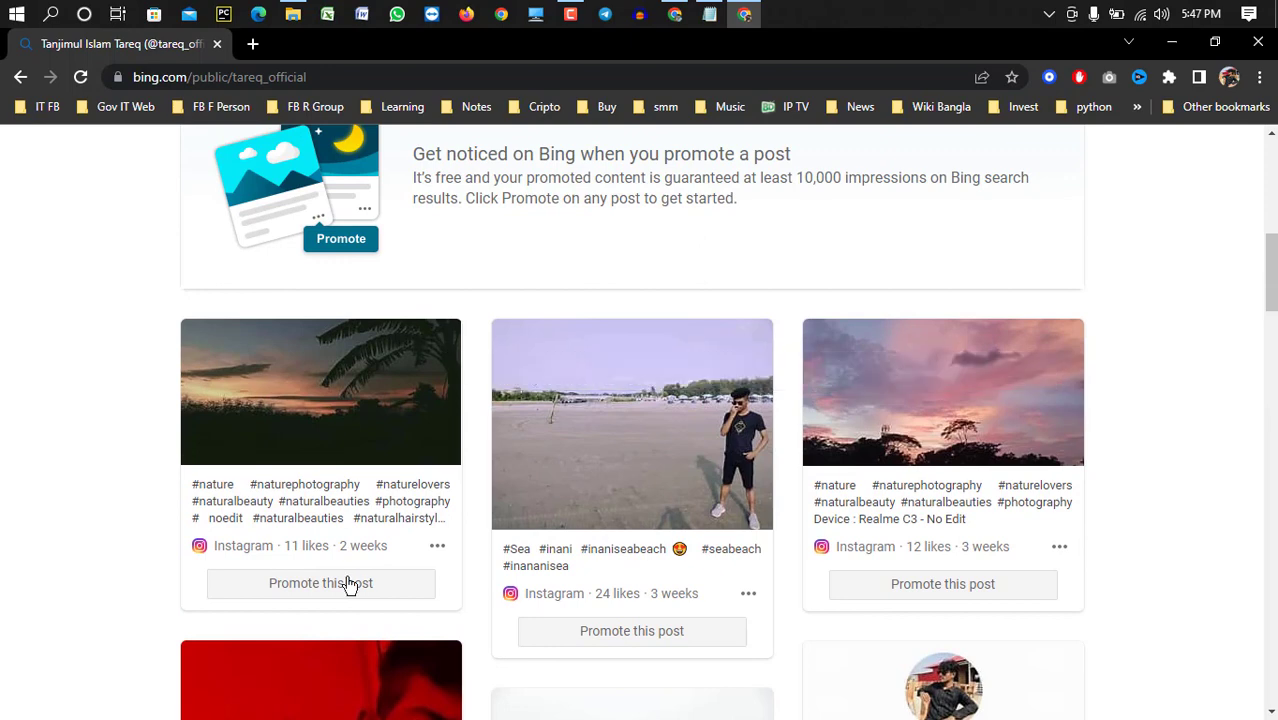
scroll(347, 584, "up", 2)
scroll(371, 477, "down", 3)
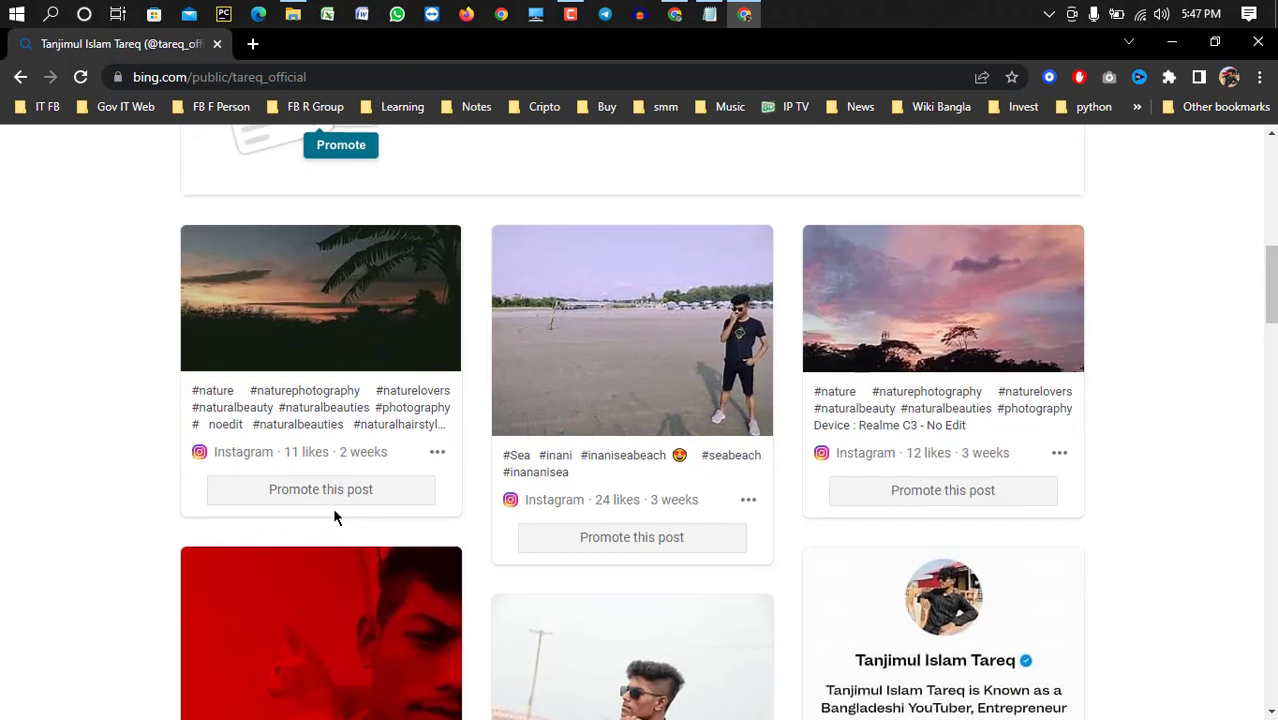
scroll(314, 489, "up", 2)
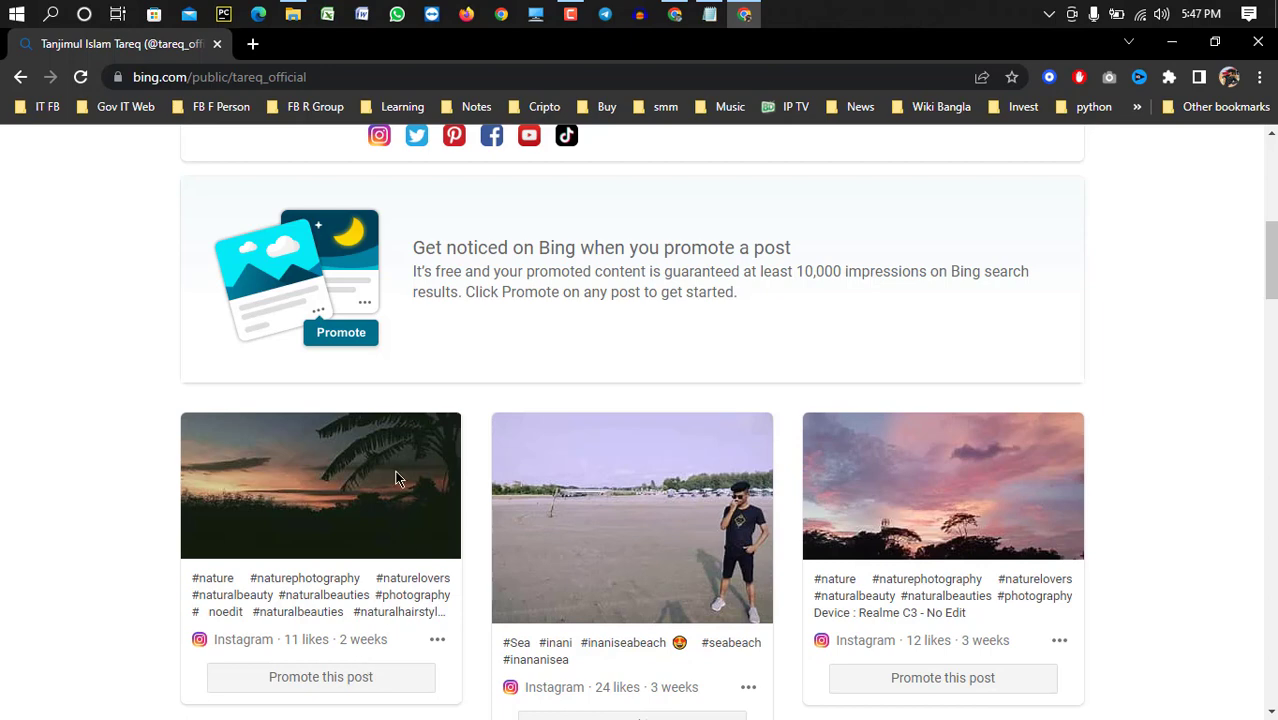
- Open the promotion options for the palm-tree sunset post, expand the optional settings, view the categories FAQ and close the promotion dialog
scroll(397, 485, "down", 1)
left_click(297, 588)
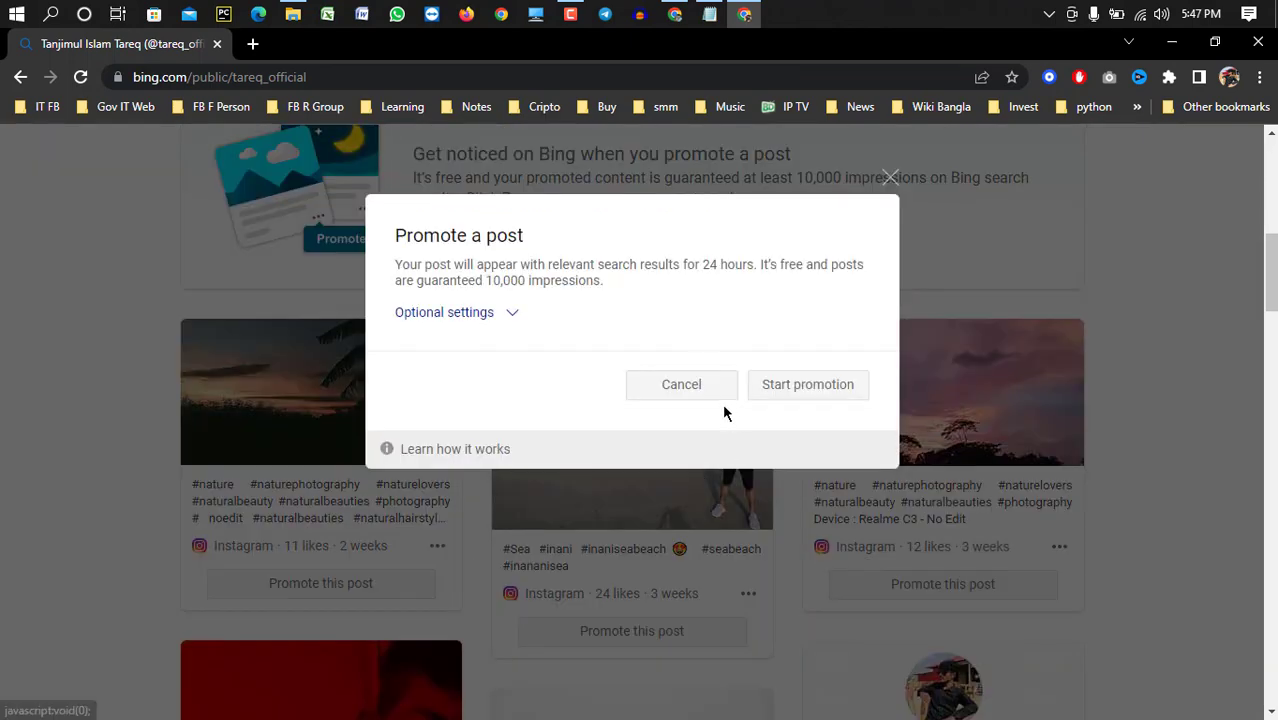
left_click(476, 336)
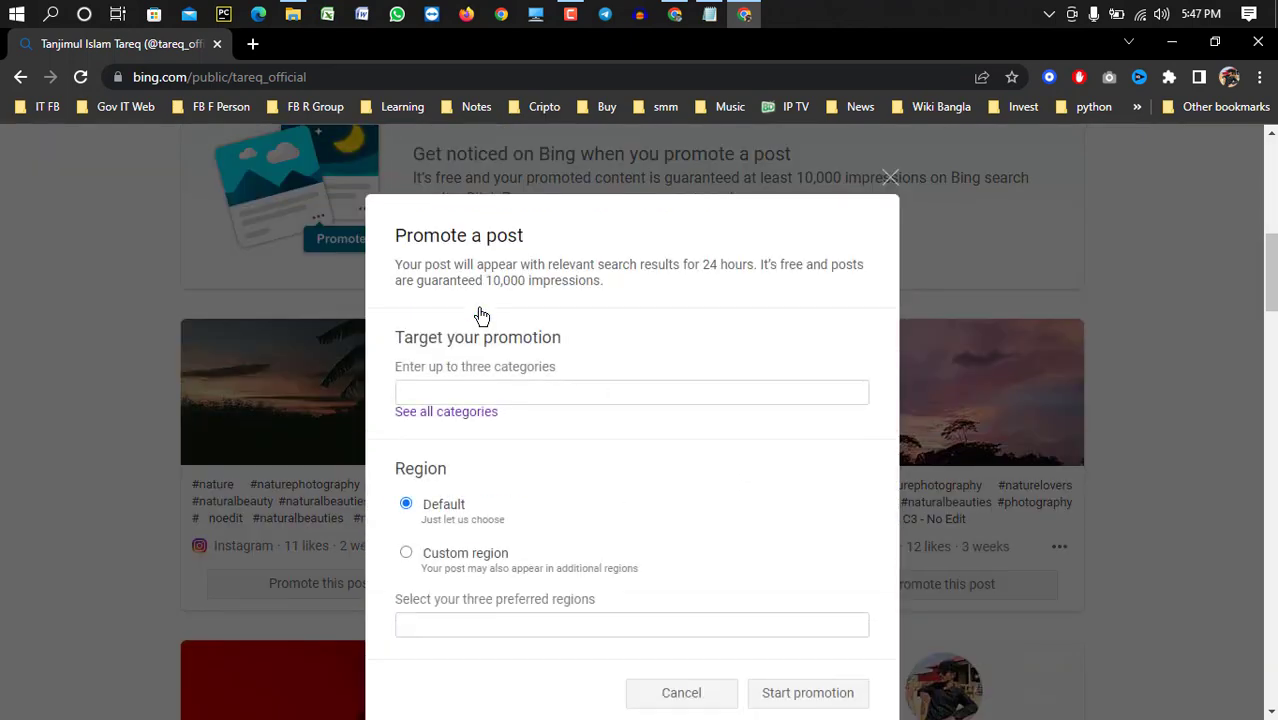
left_click(459, 413)
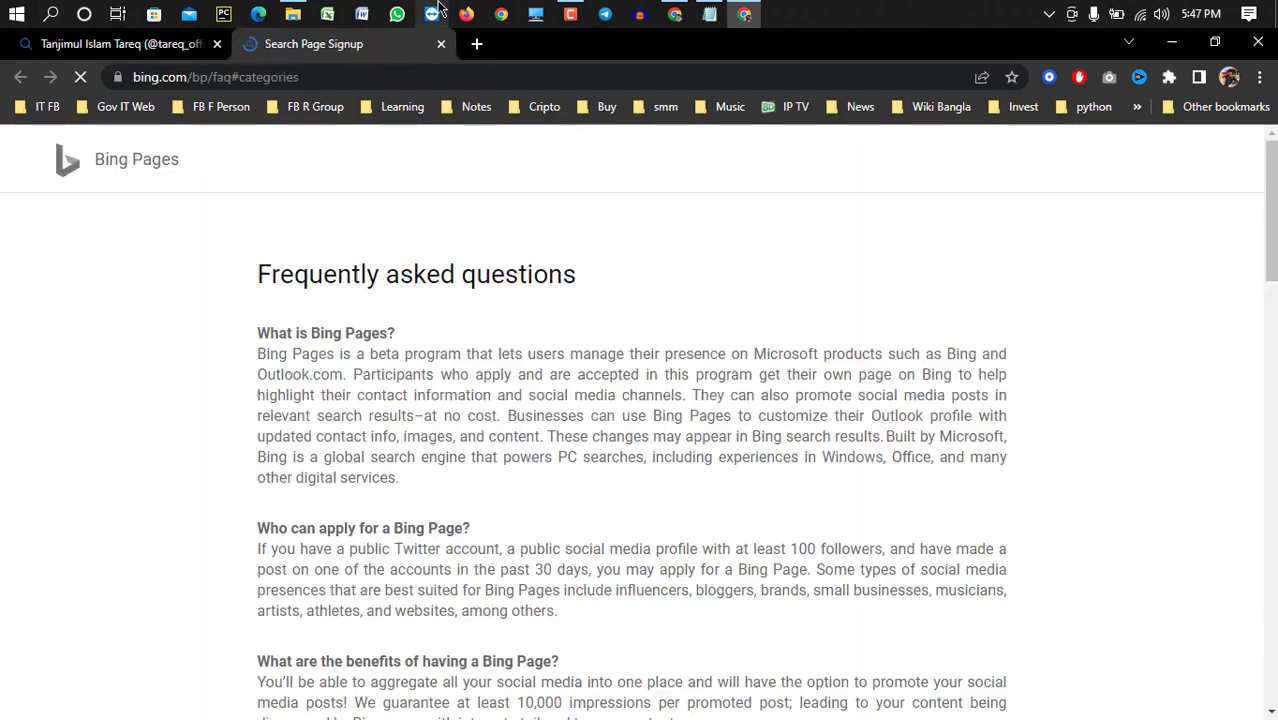
left_click(441, 44)
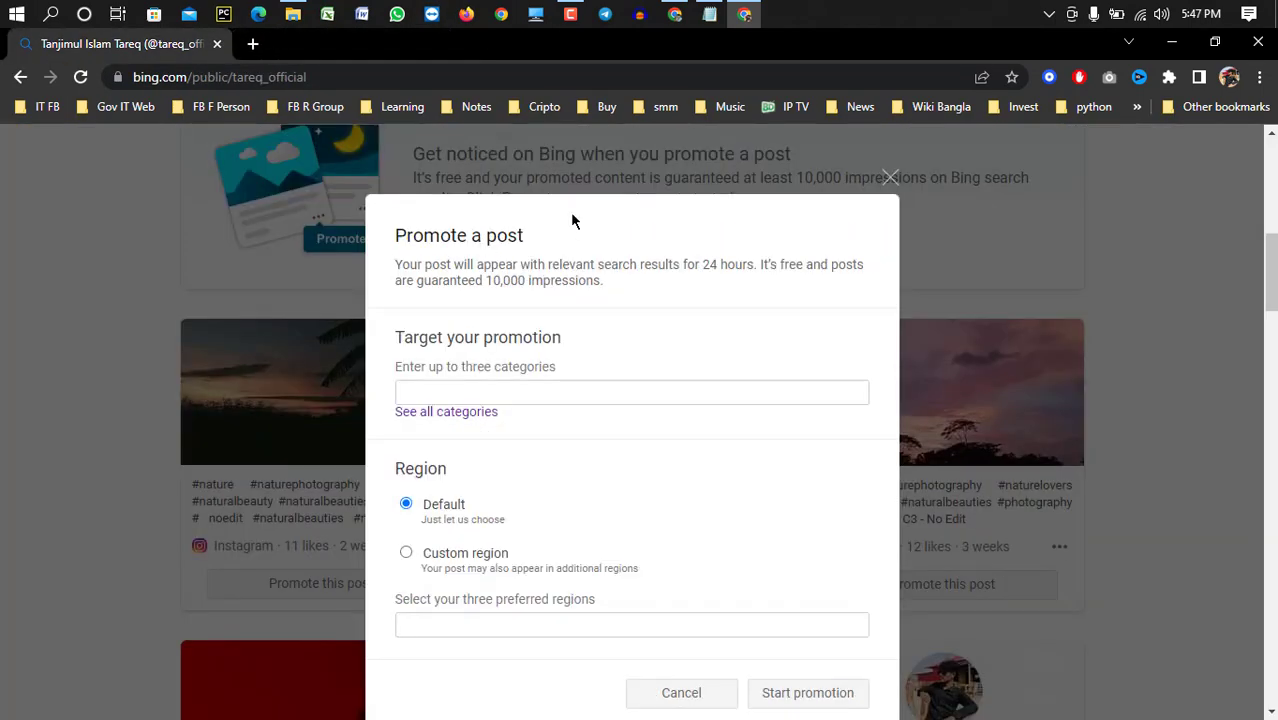
left_click(890, 177)
- Reopen the promotion of the palm-tree sunset post and target the categories Acting, Advertising and Air travel
left_click(320, 583)
scroll(493, 516, "down", 1)
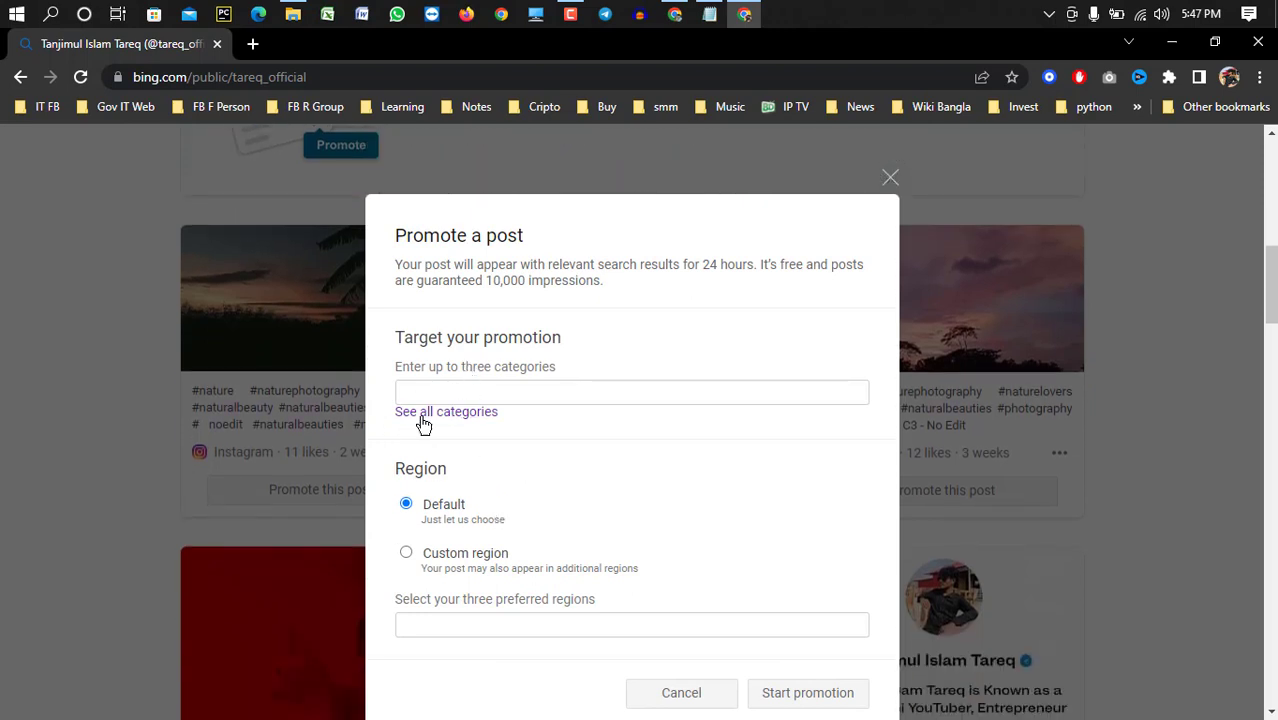
left_click_drag(397, 337, 575, 339)
double_click(421, 370)
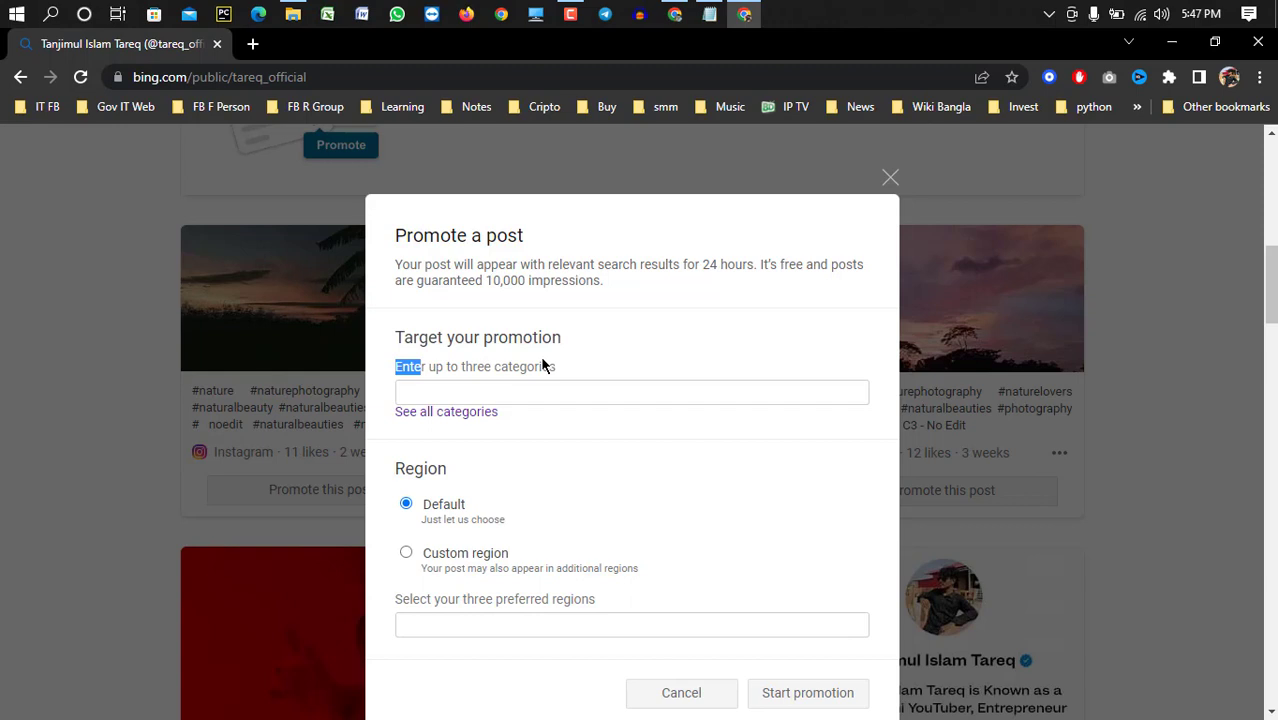
left_click(443, 391)
left_click(443, 432)
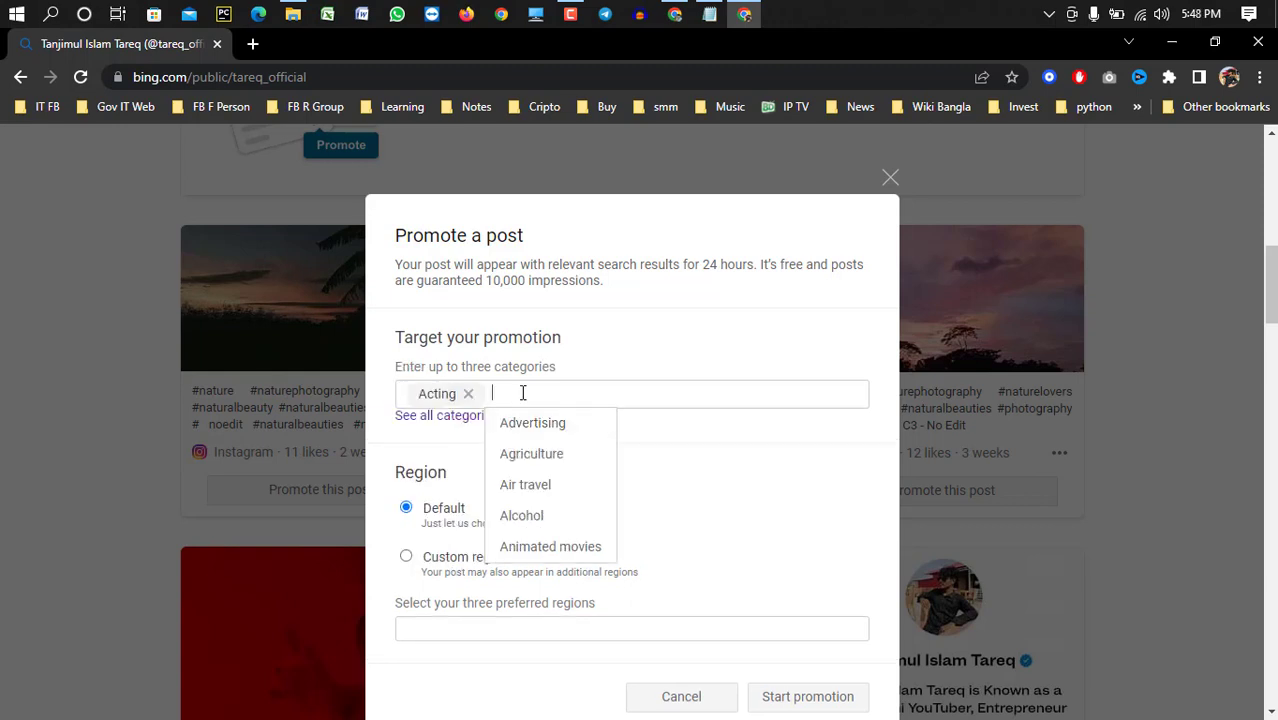
left_click(579, 428)
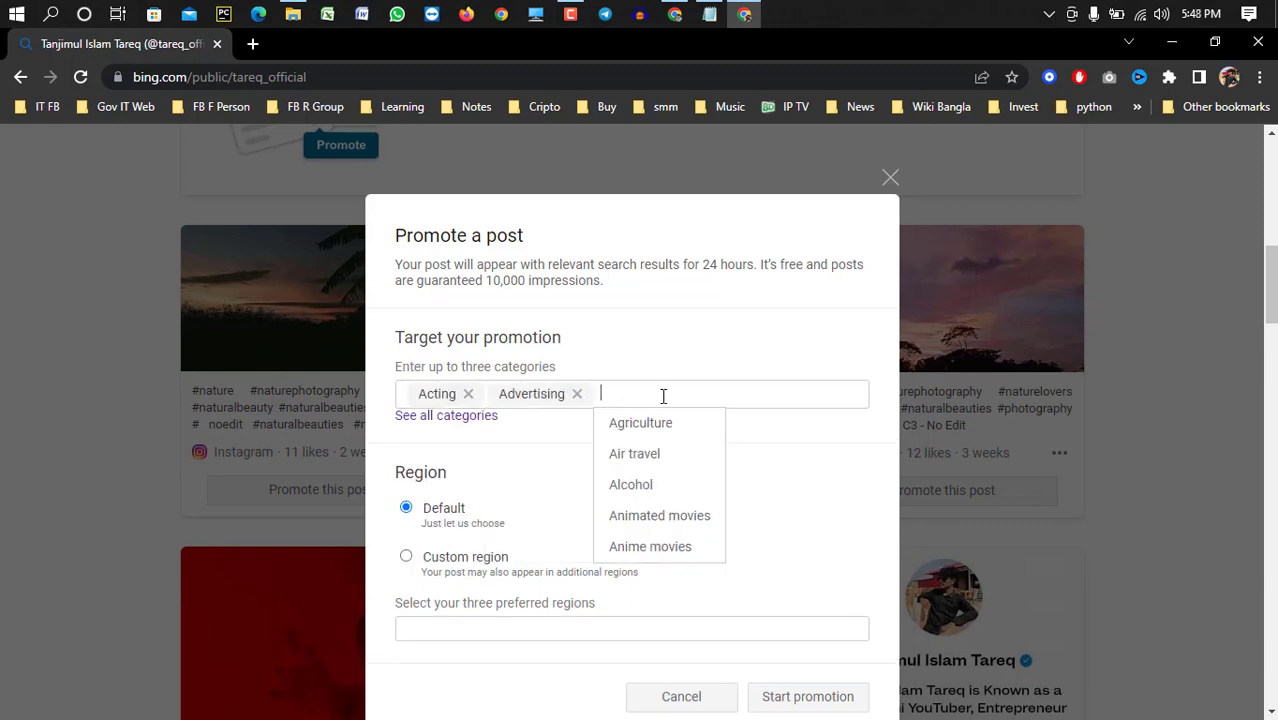
left_click(675, 458)
scroll(657, 446, "down", 2)
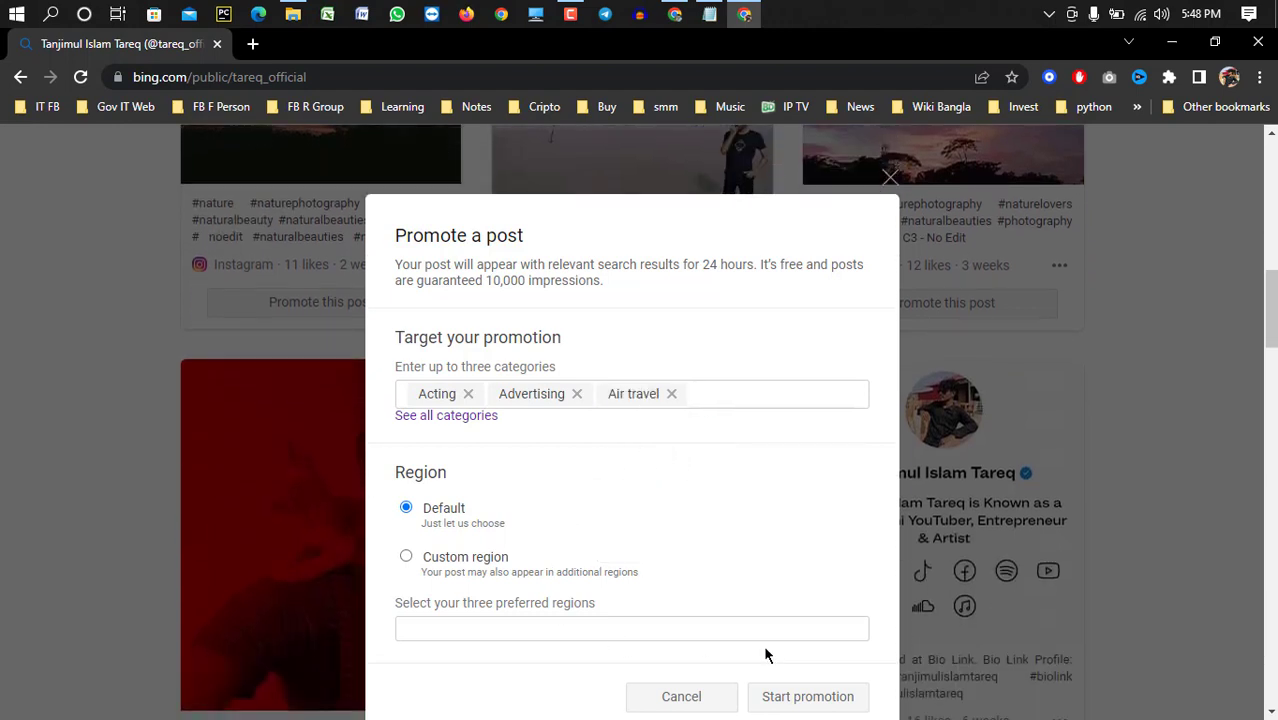
- Try the Custom region option, reselect the Default region and start the promotion
left_click(407, 560)
left_click(406, 509)
left_click(813, 686)
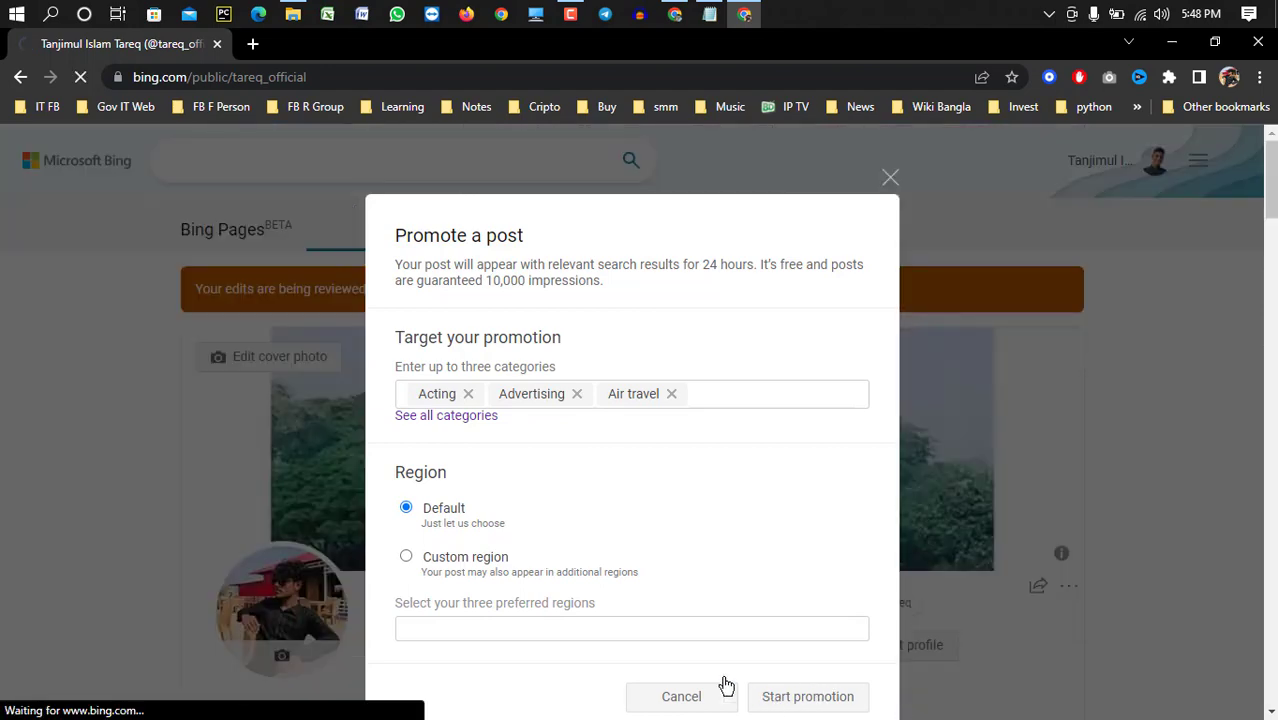
- Check the page feed and the Promotion Summary, and return to the profile at the start of the feed
scroll(640, 505, "down", 5)
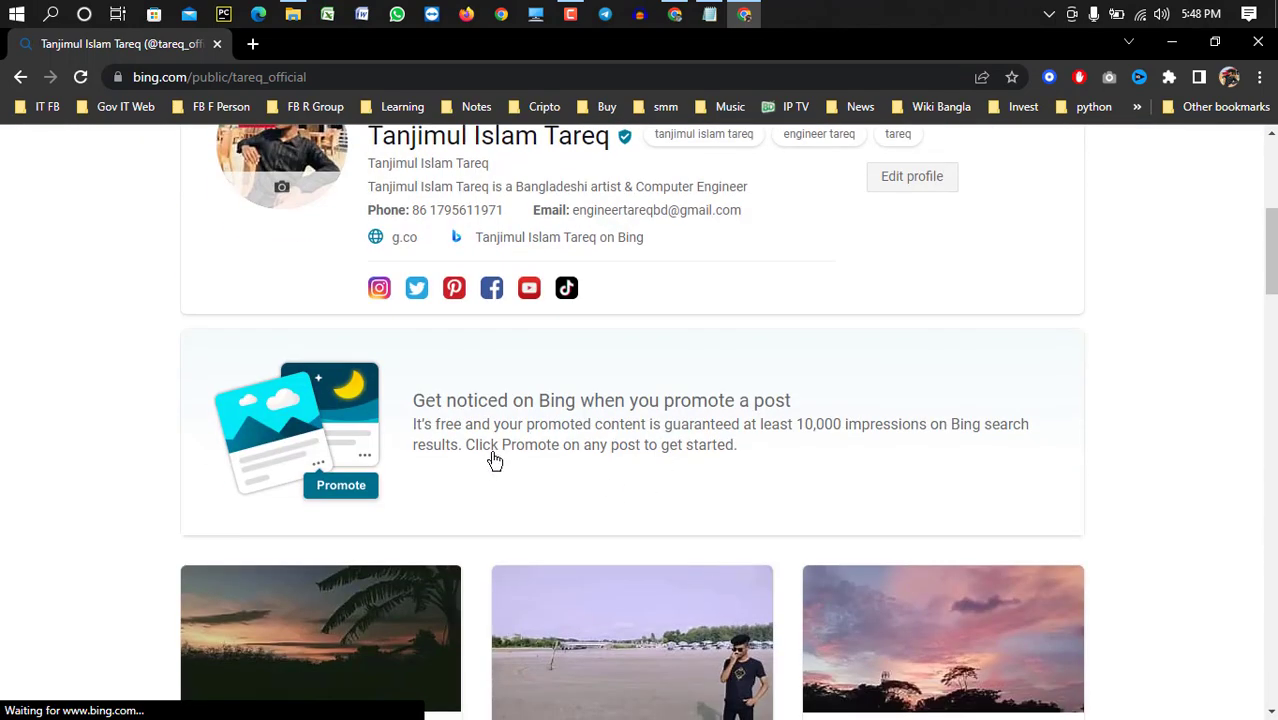
scroll(656, 440, "down", 4)
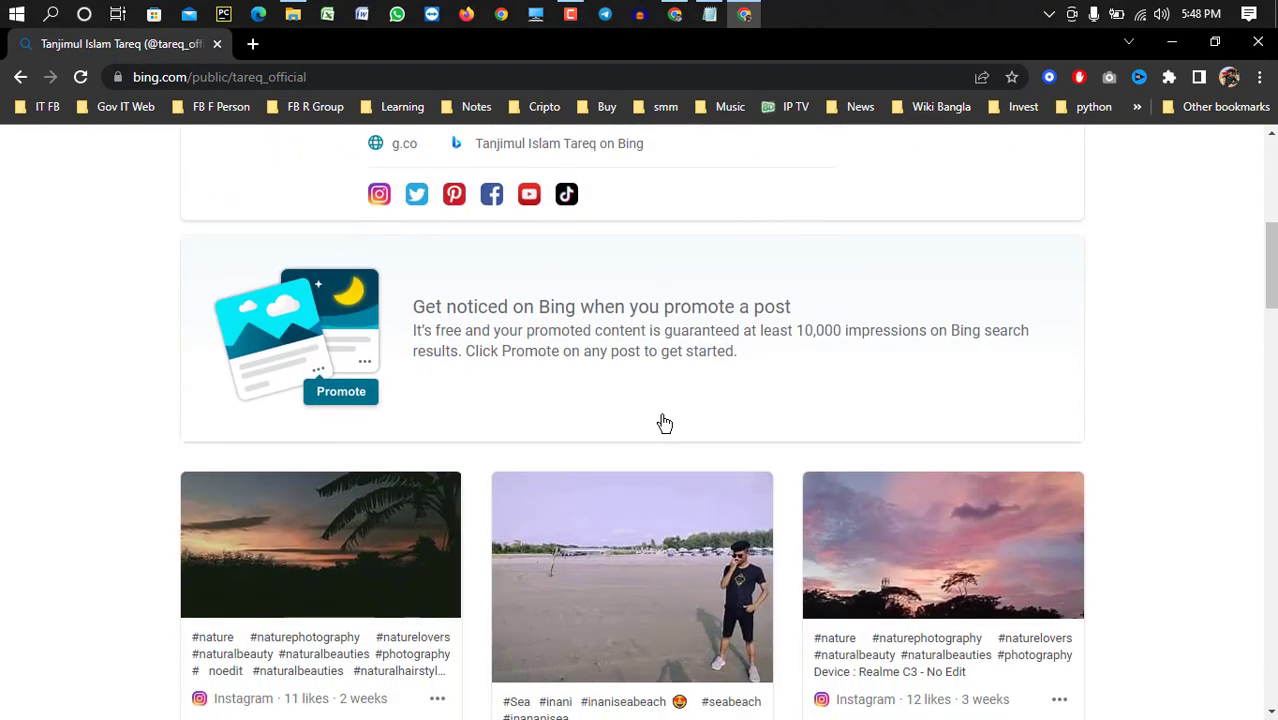
scroll(428, 350, "up", 5)
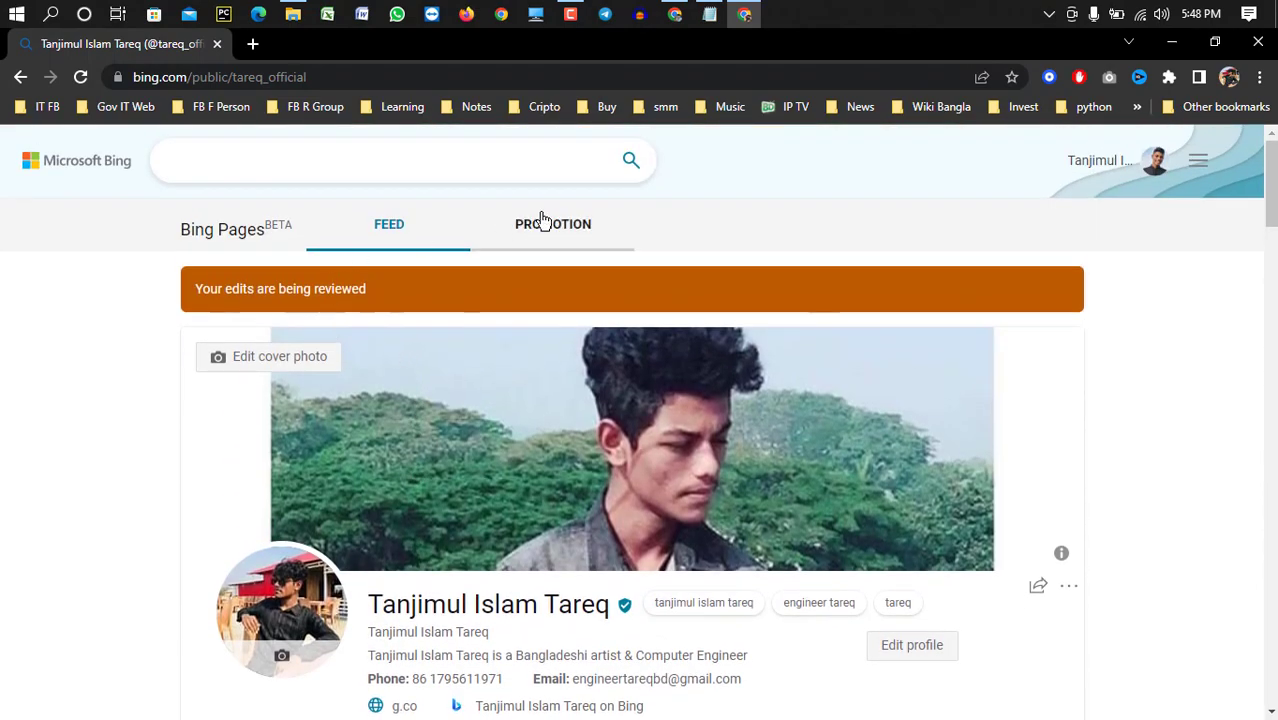
left_click(545, 222)
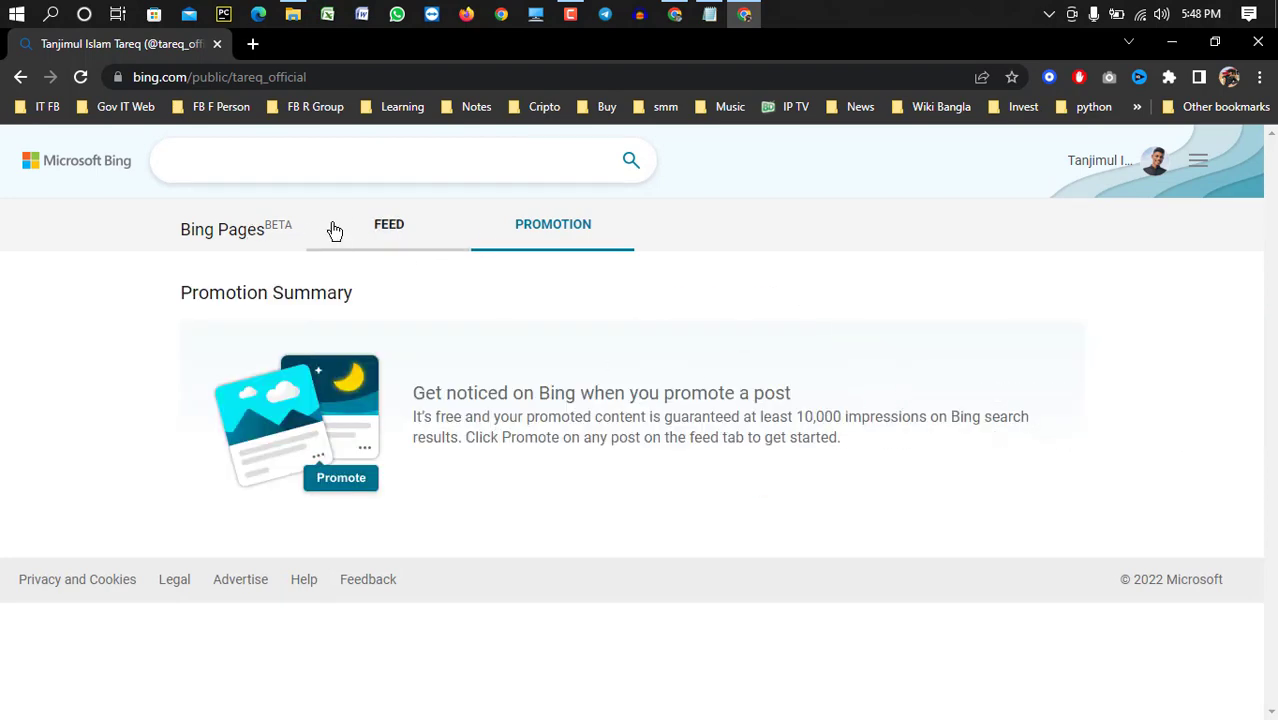
left_click(334, 229)
scroll(853, 251, "down", 4)
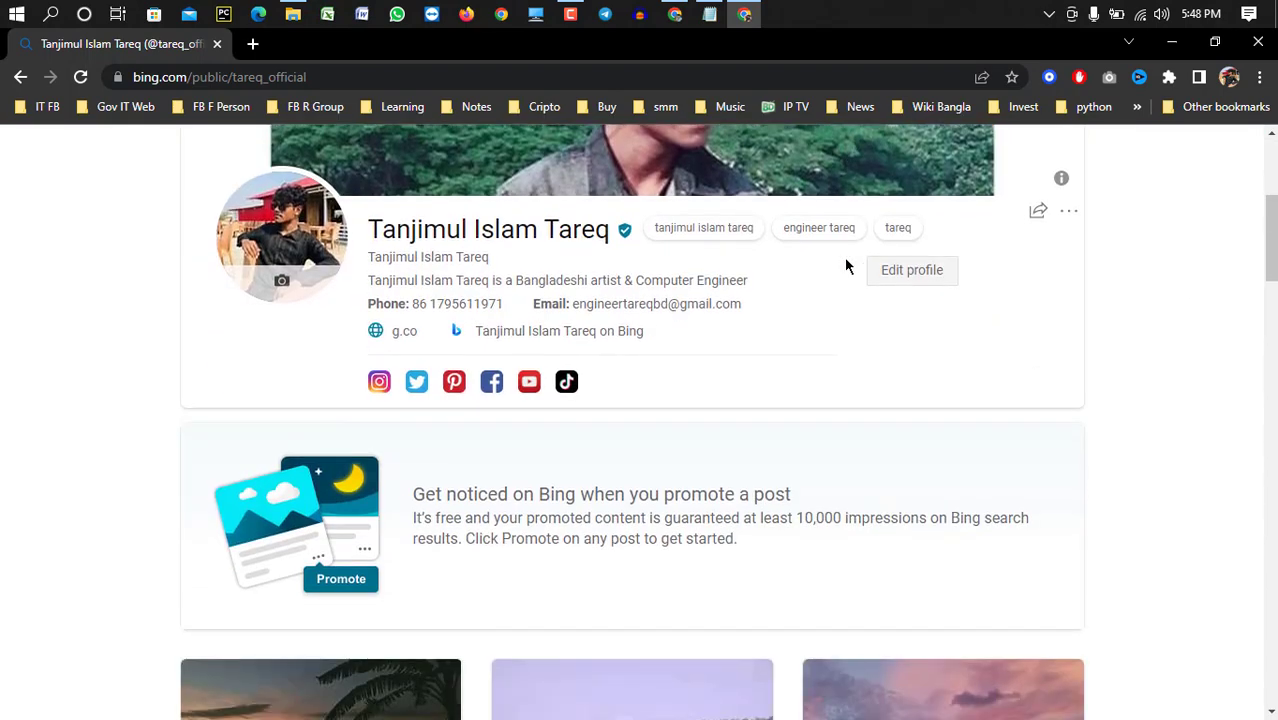
scroll(847, 265, "up", 4)
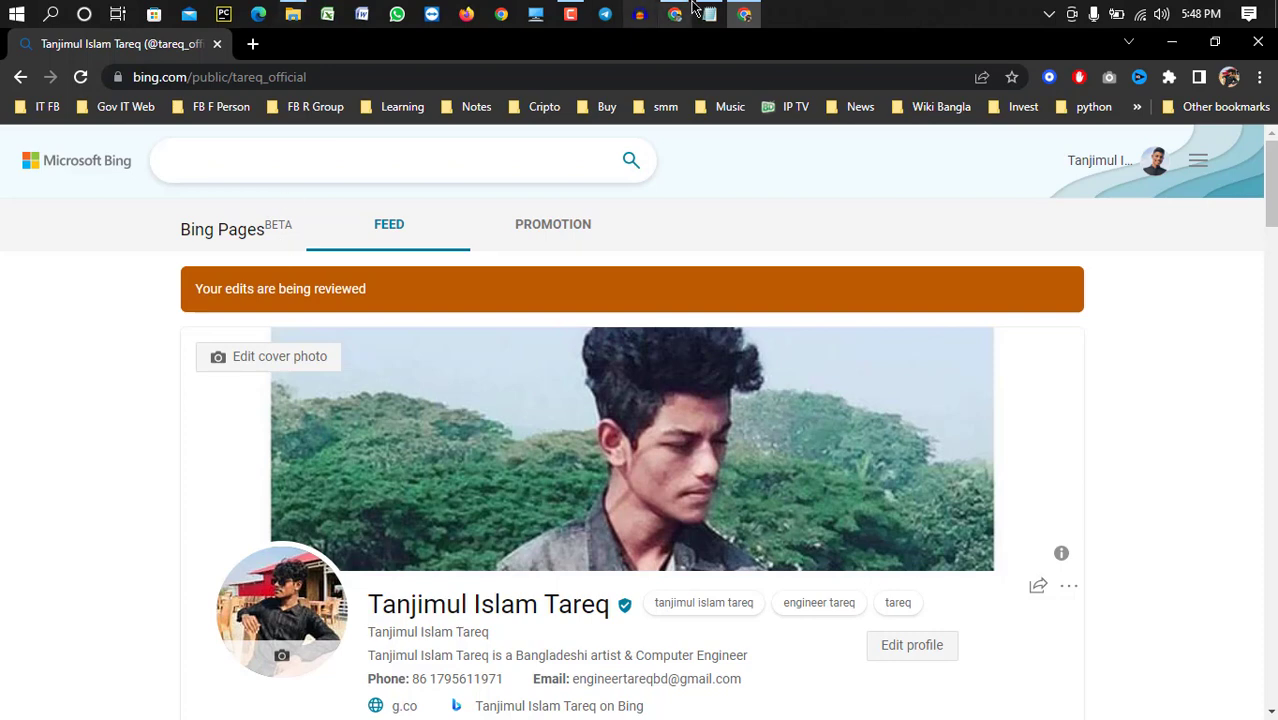
- Open Facebook in a new browser tab and go to the managed page listed between Crick and Trusted Boost Store
left_click(252, 44)
type("fa")
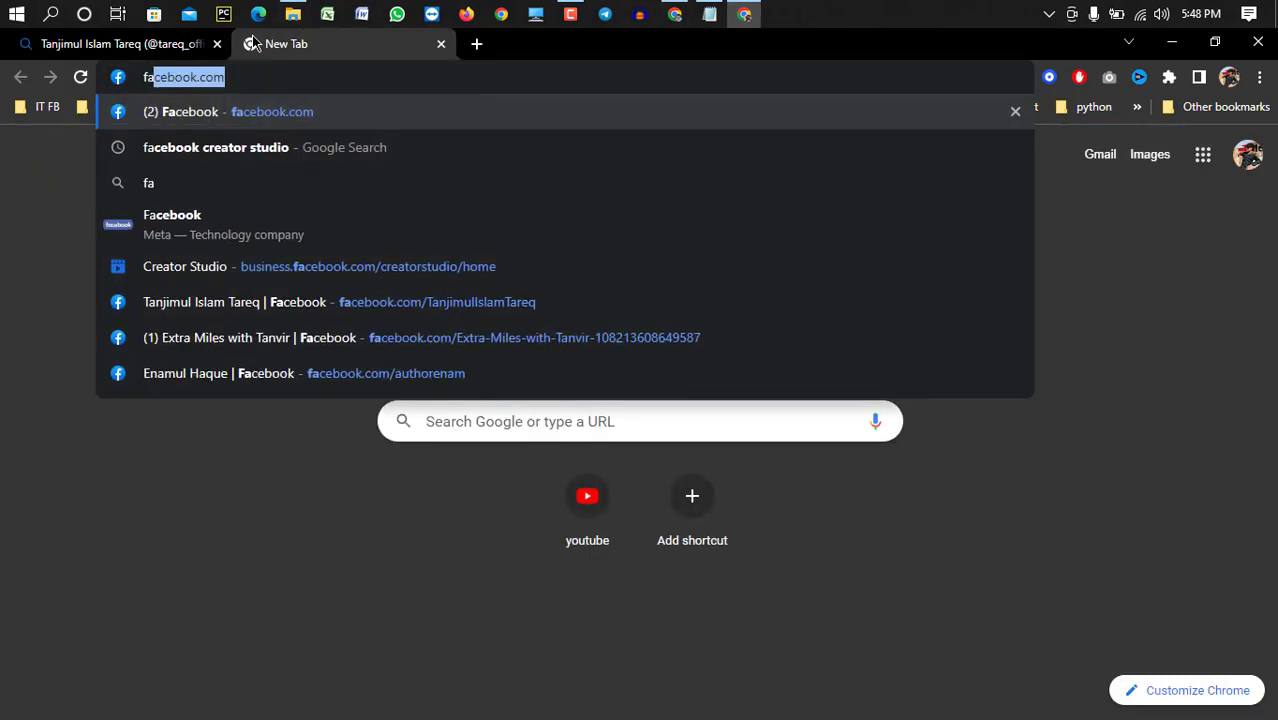
key("Return")
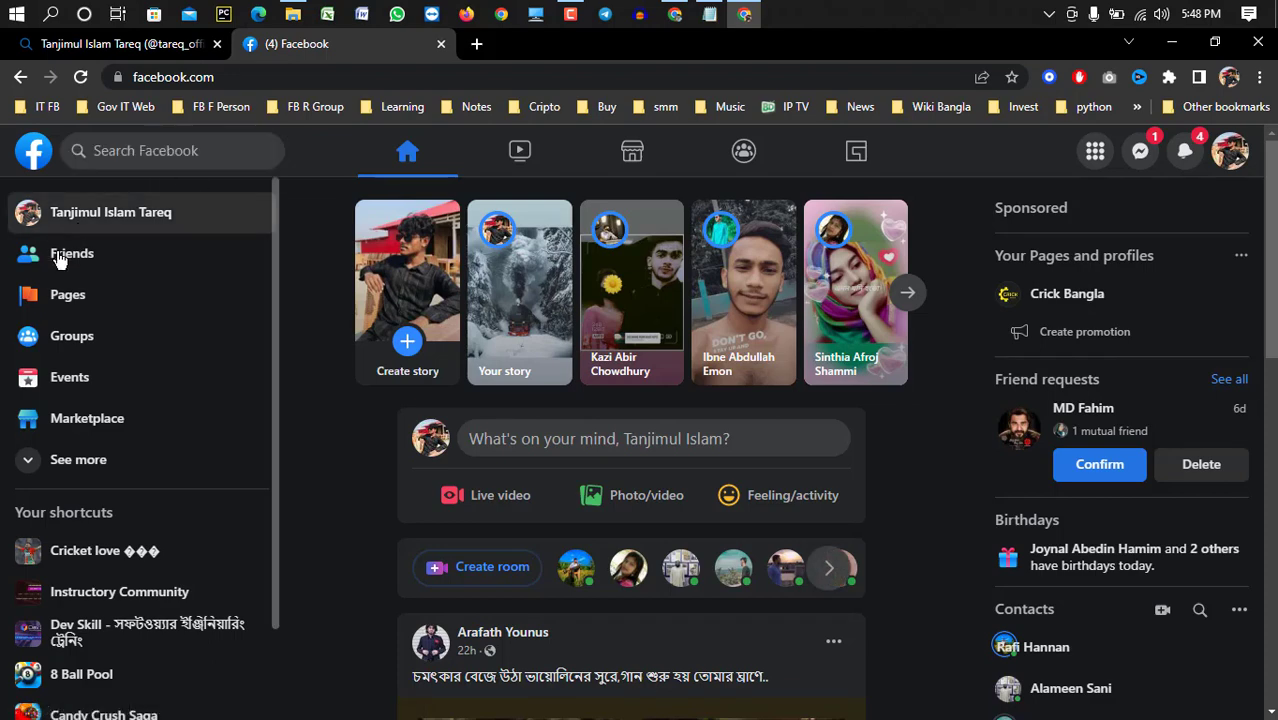
left_click(85, 294)
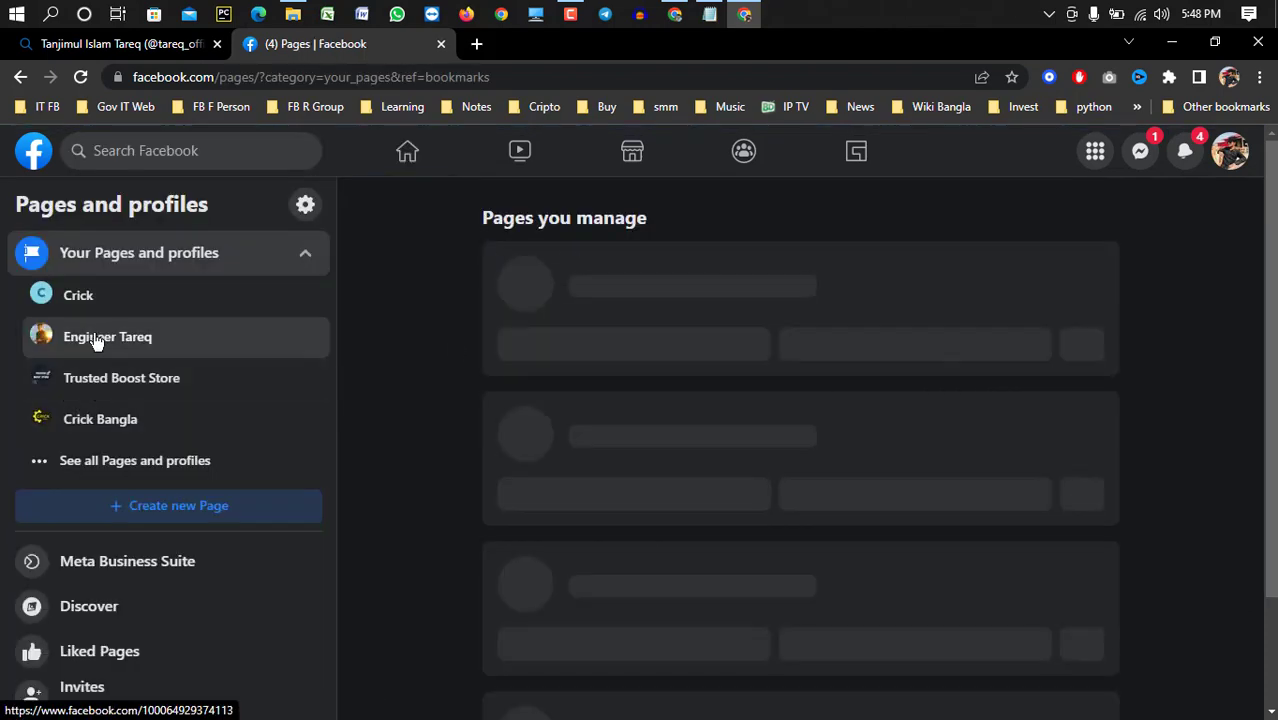
left_click(96, 341)
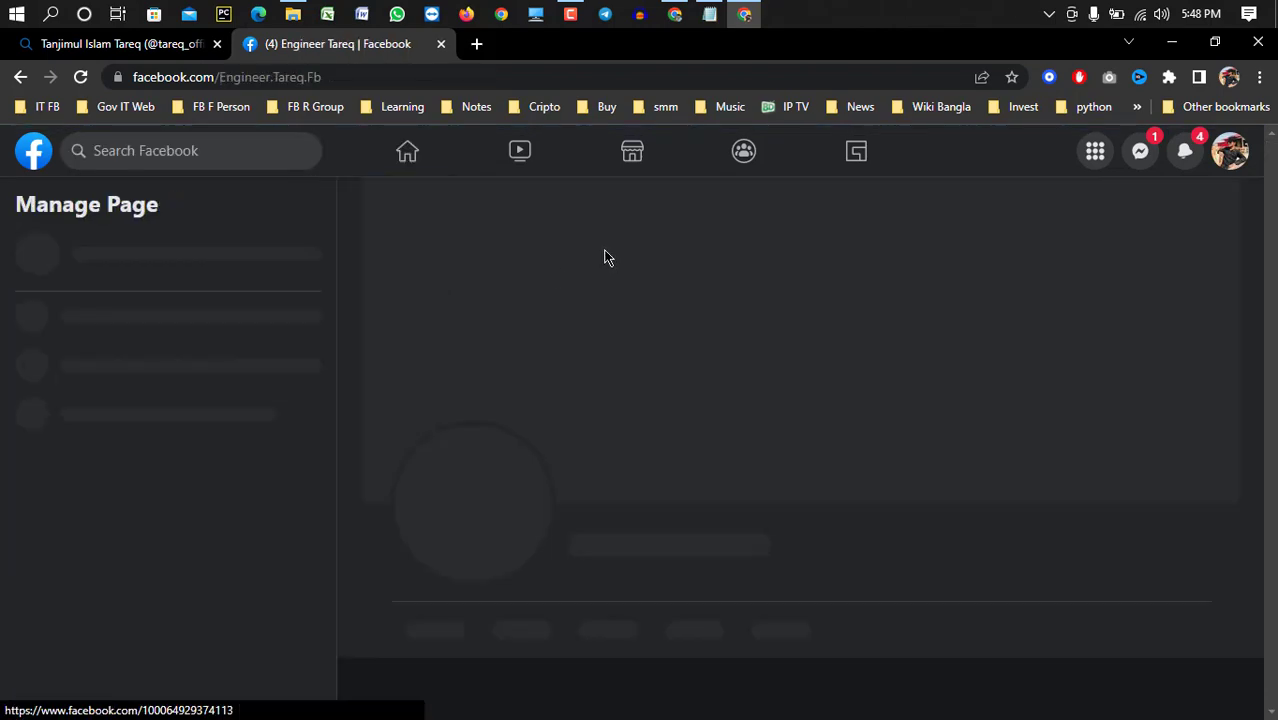